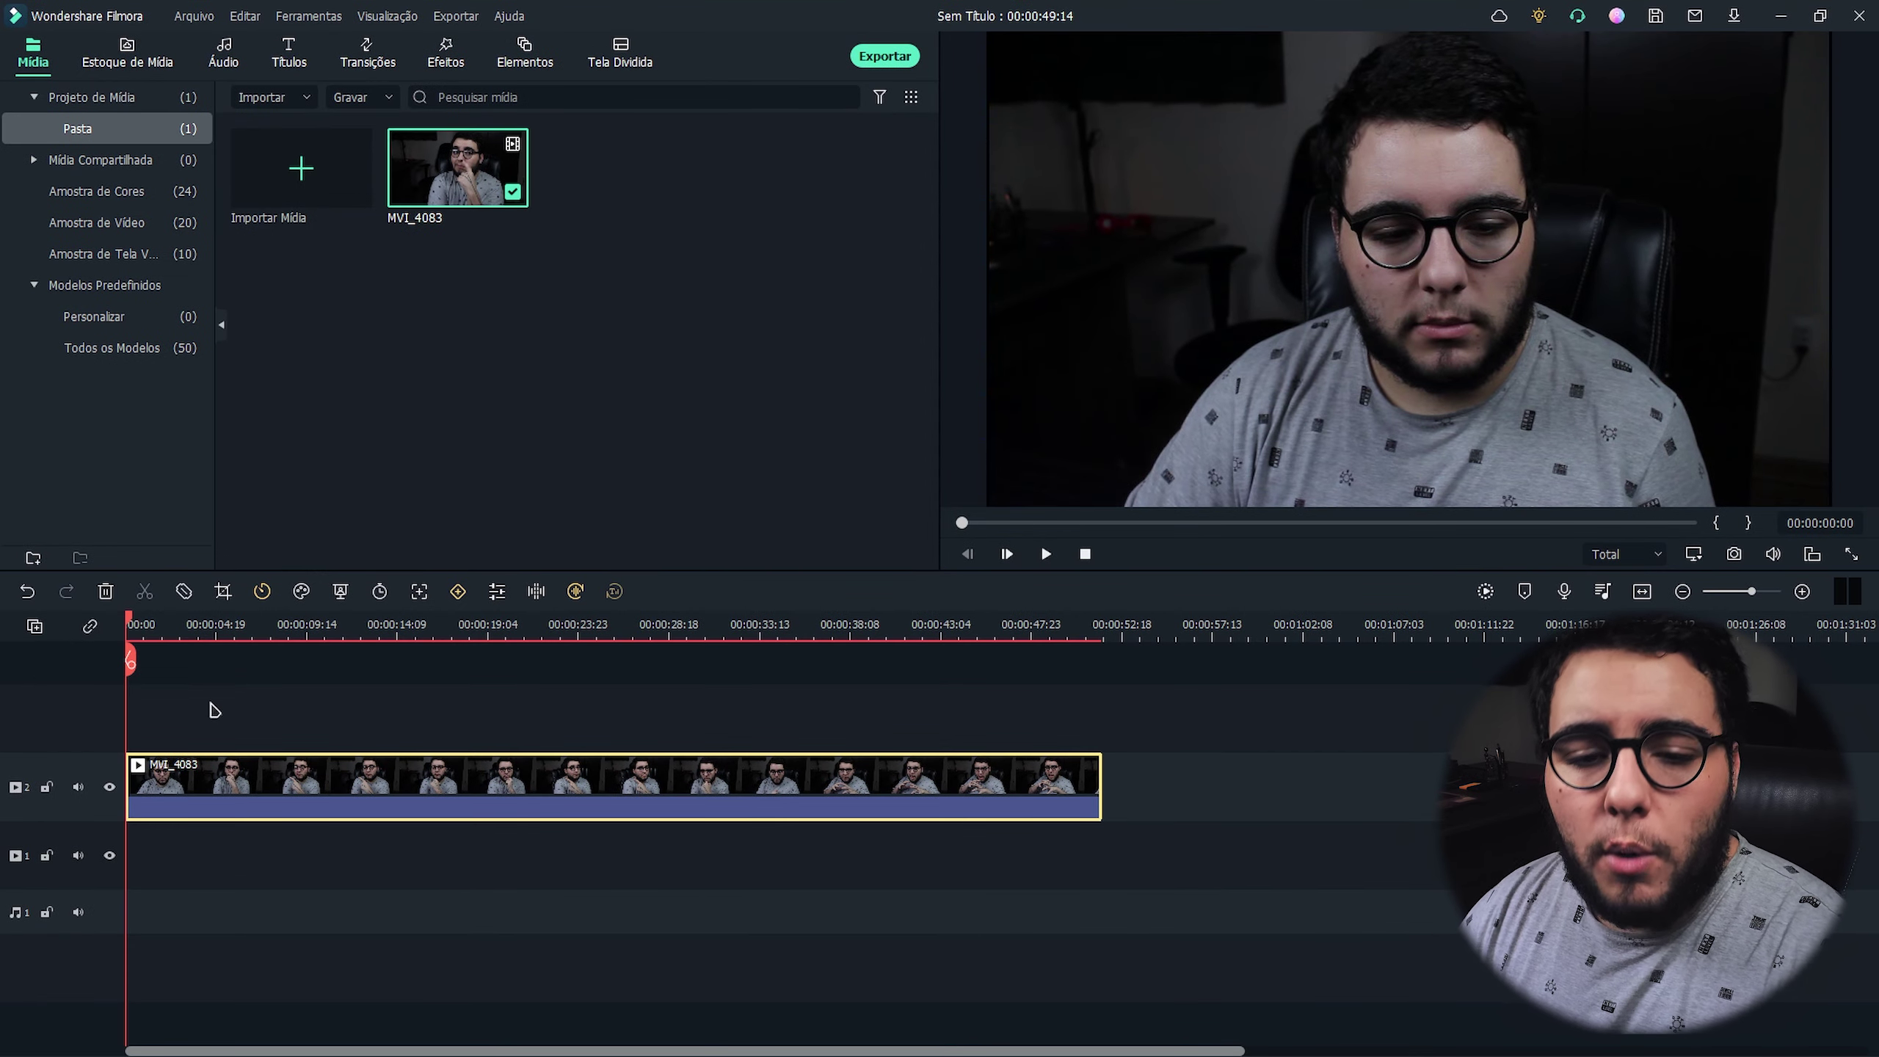
Split the MVI_4083 clip at 00:00:21:23 and delete the part before the cut.
left_click_drag(133, 624, 248, 633)
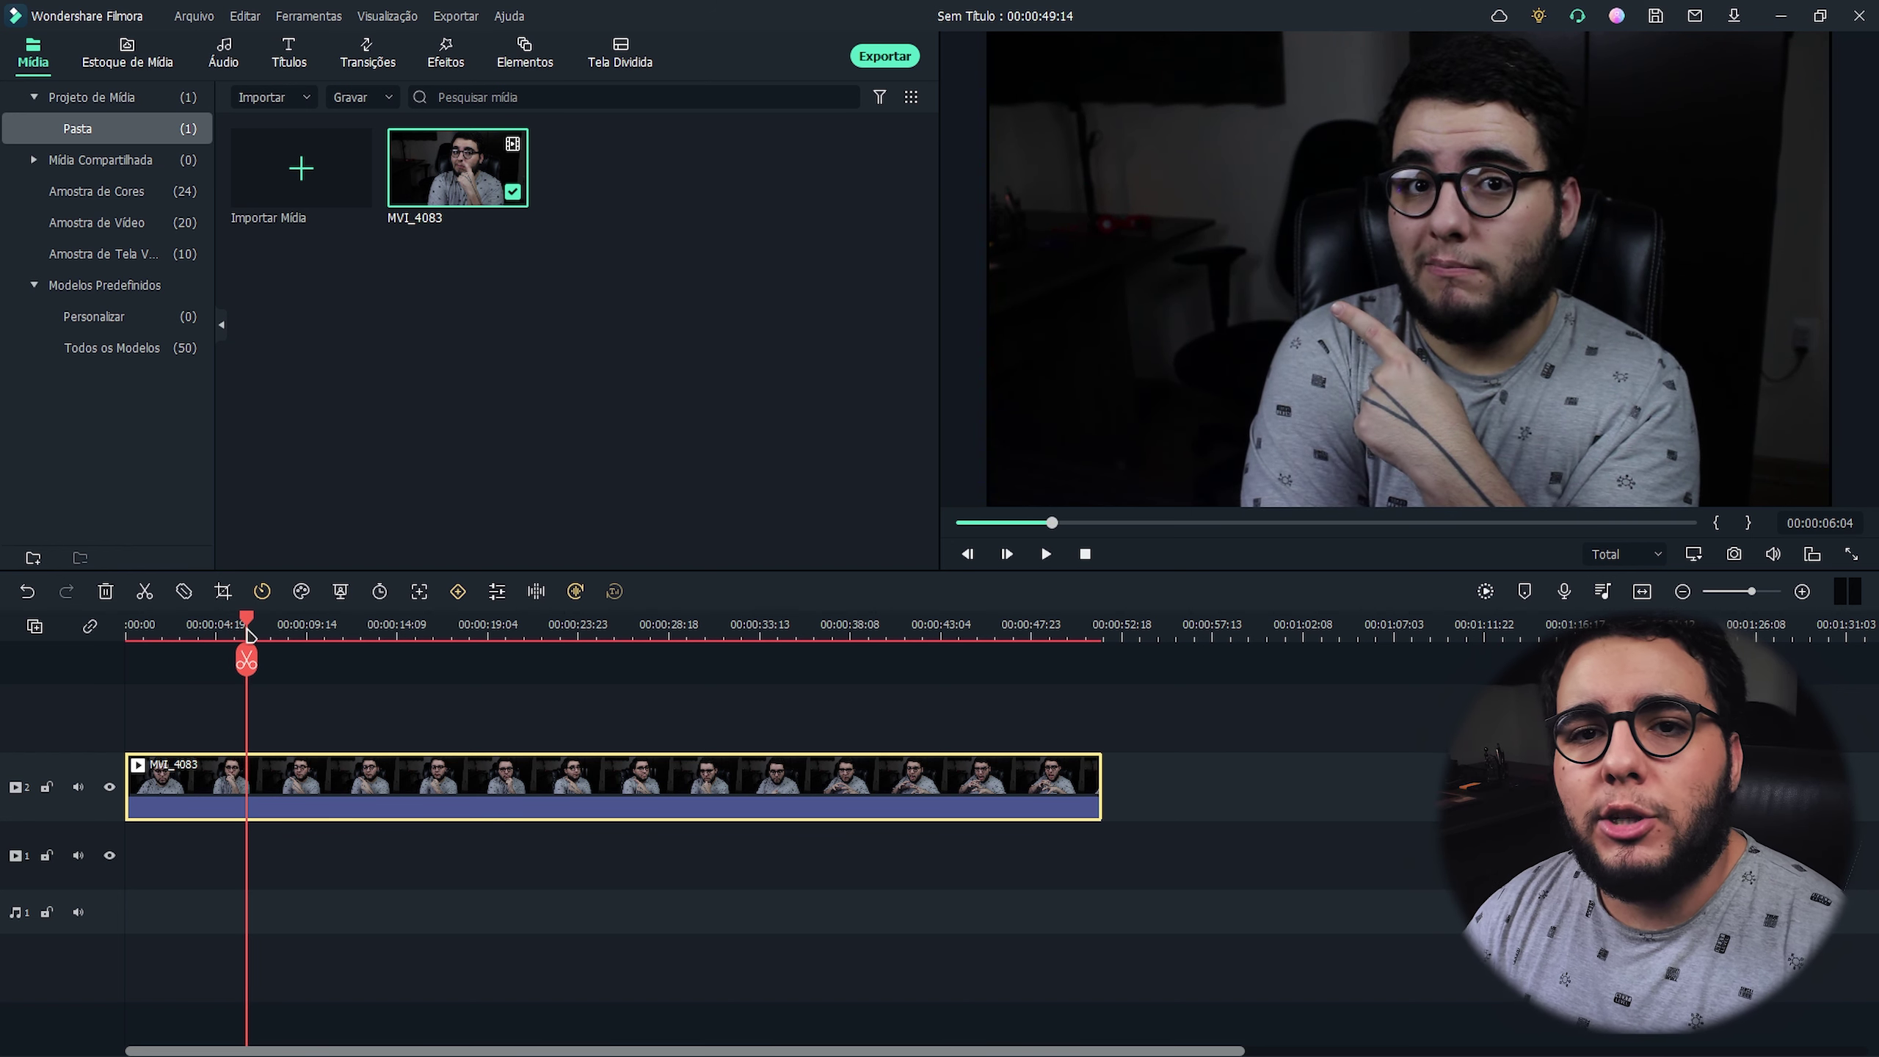
left_click_drag(249, 632, 579, 672)
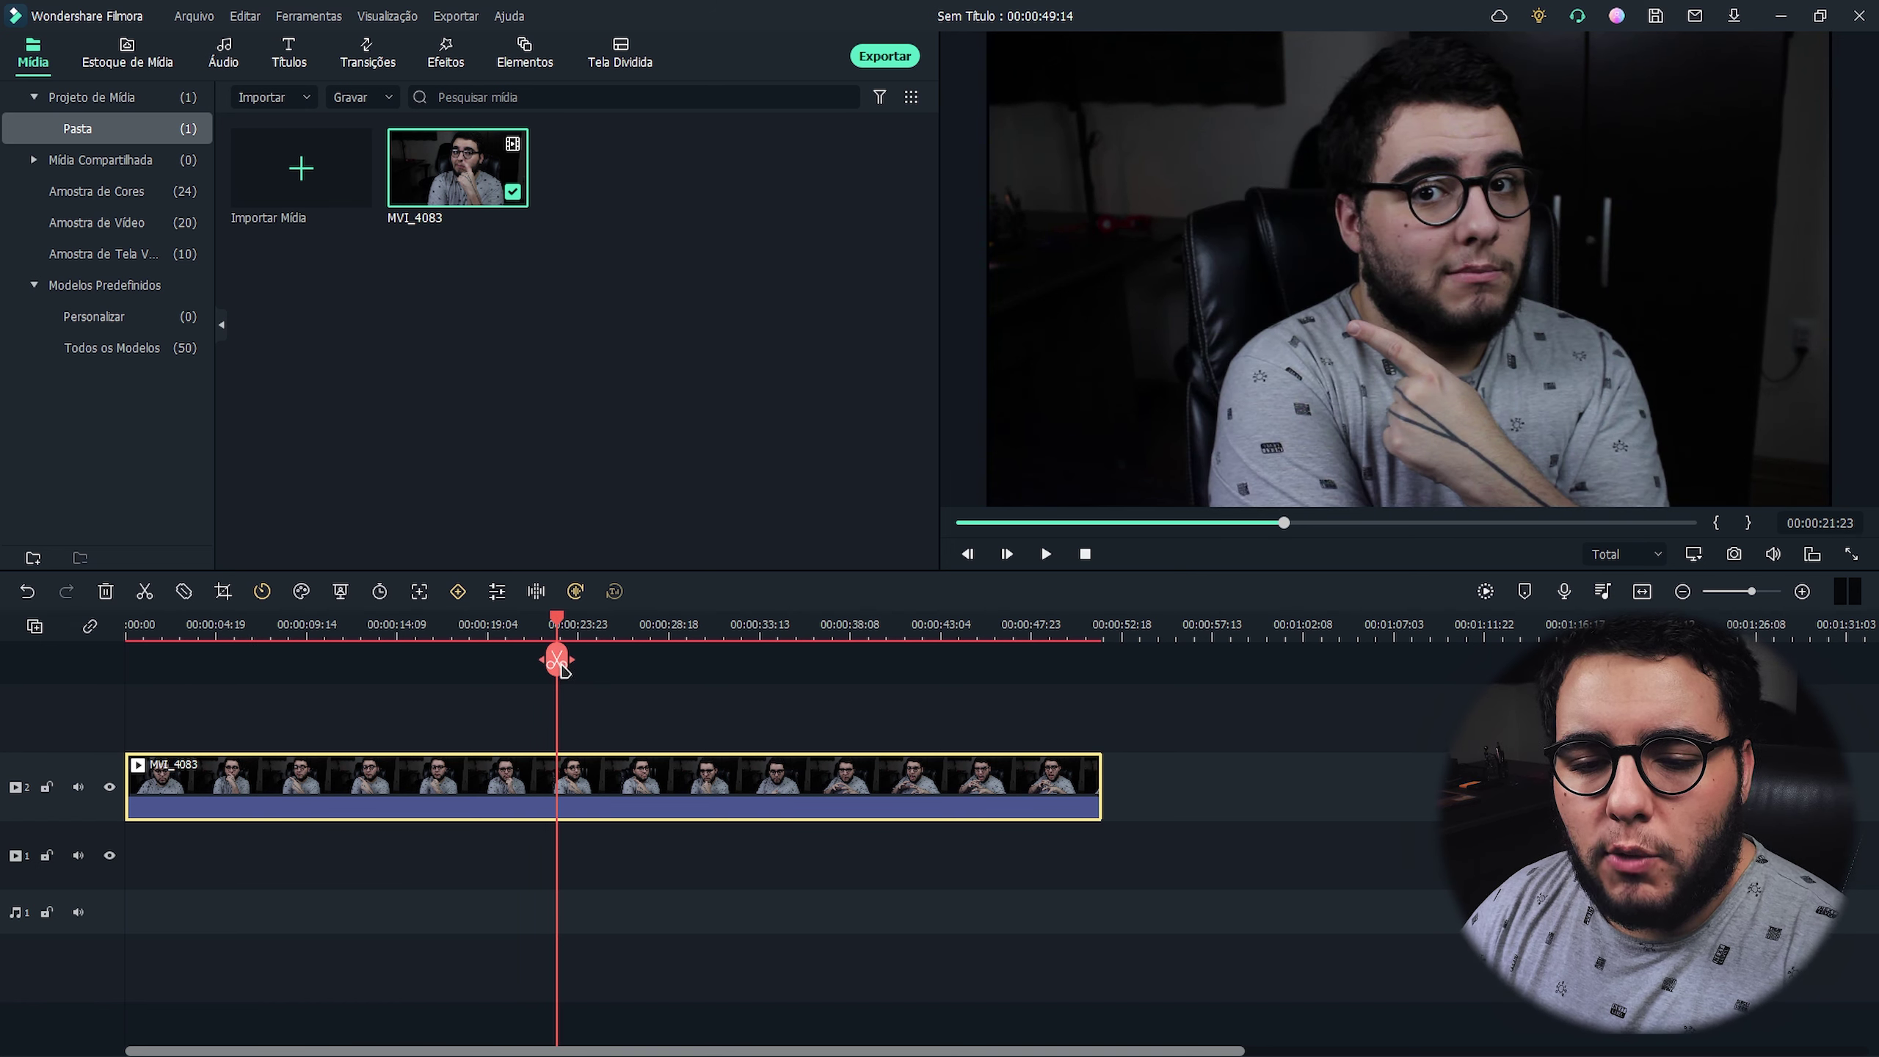
left_click(557, 662)
left_click(530, 782)
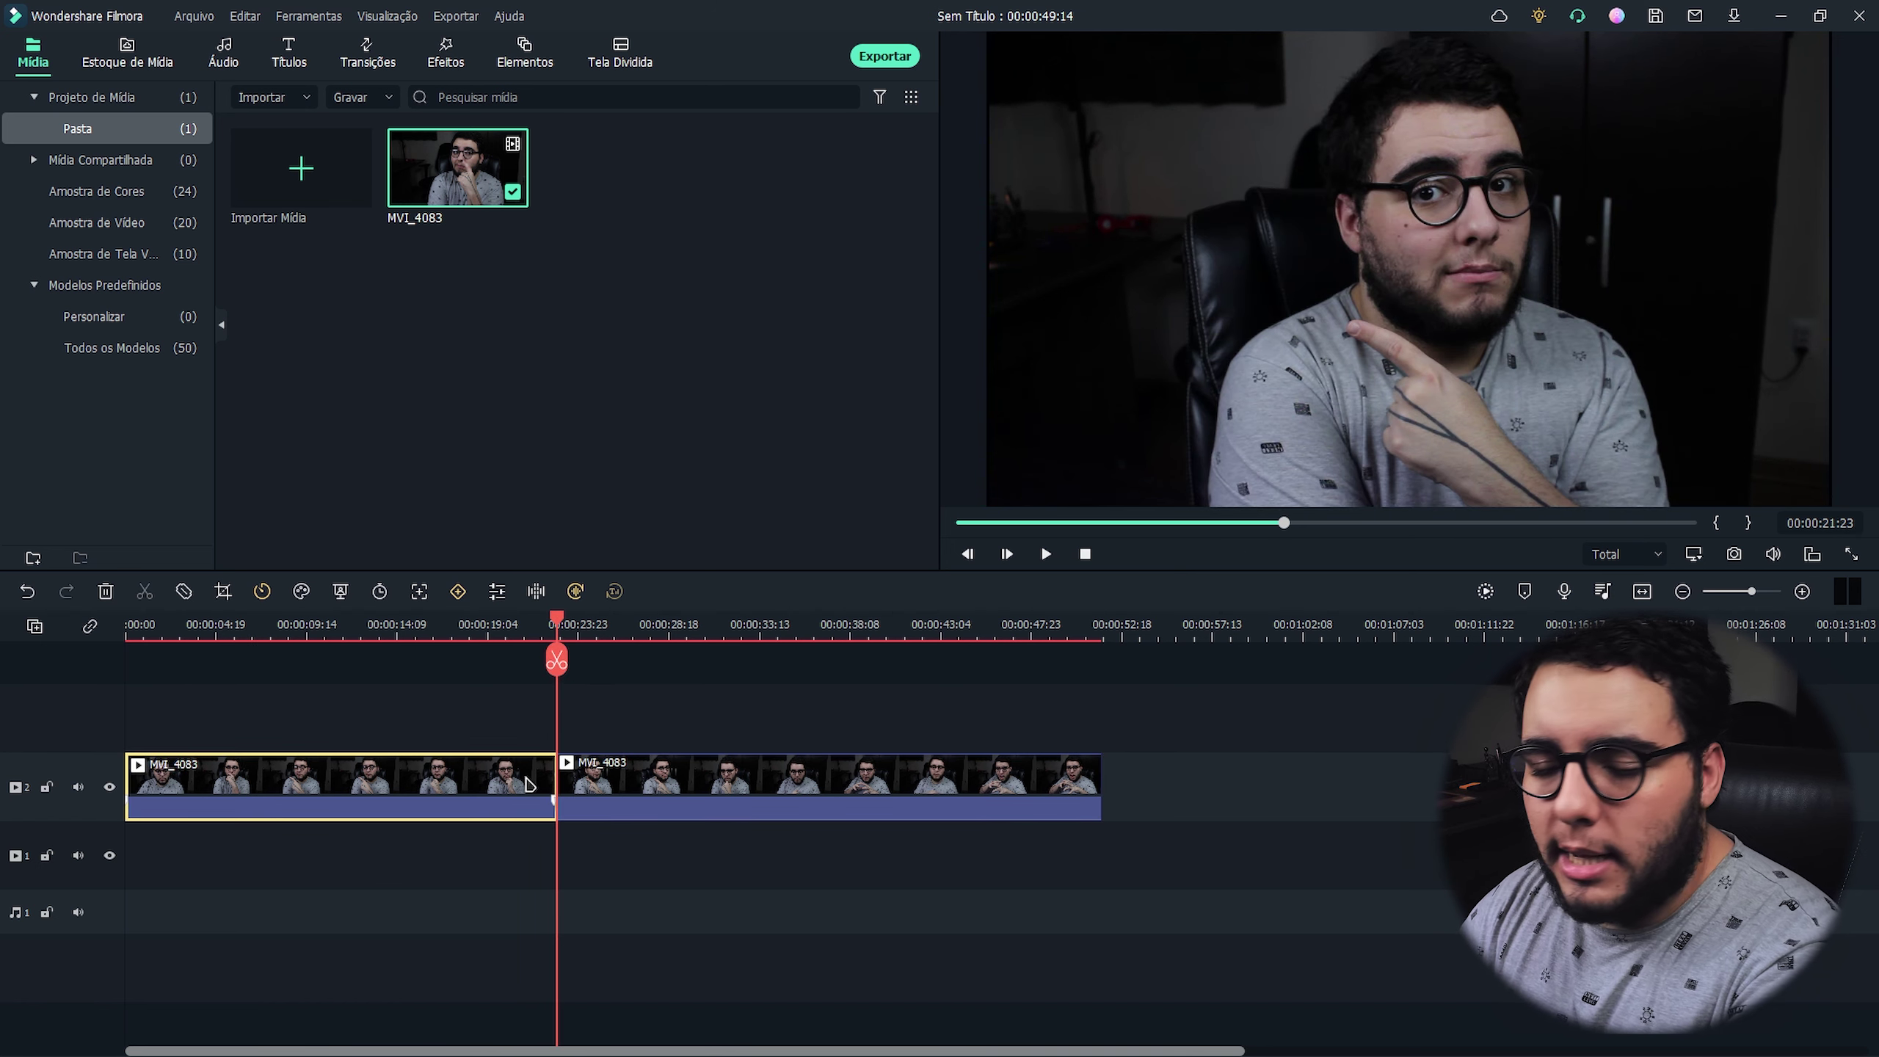
key("Delete")
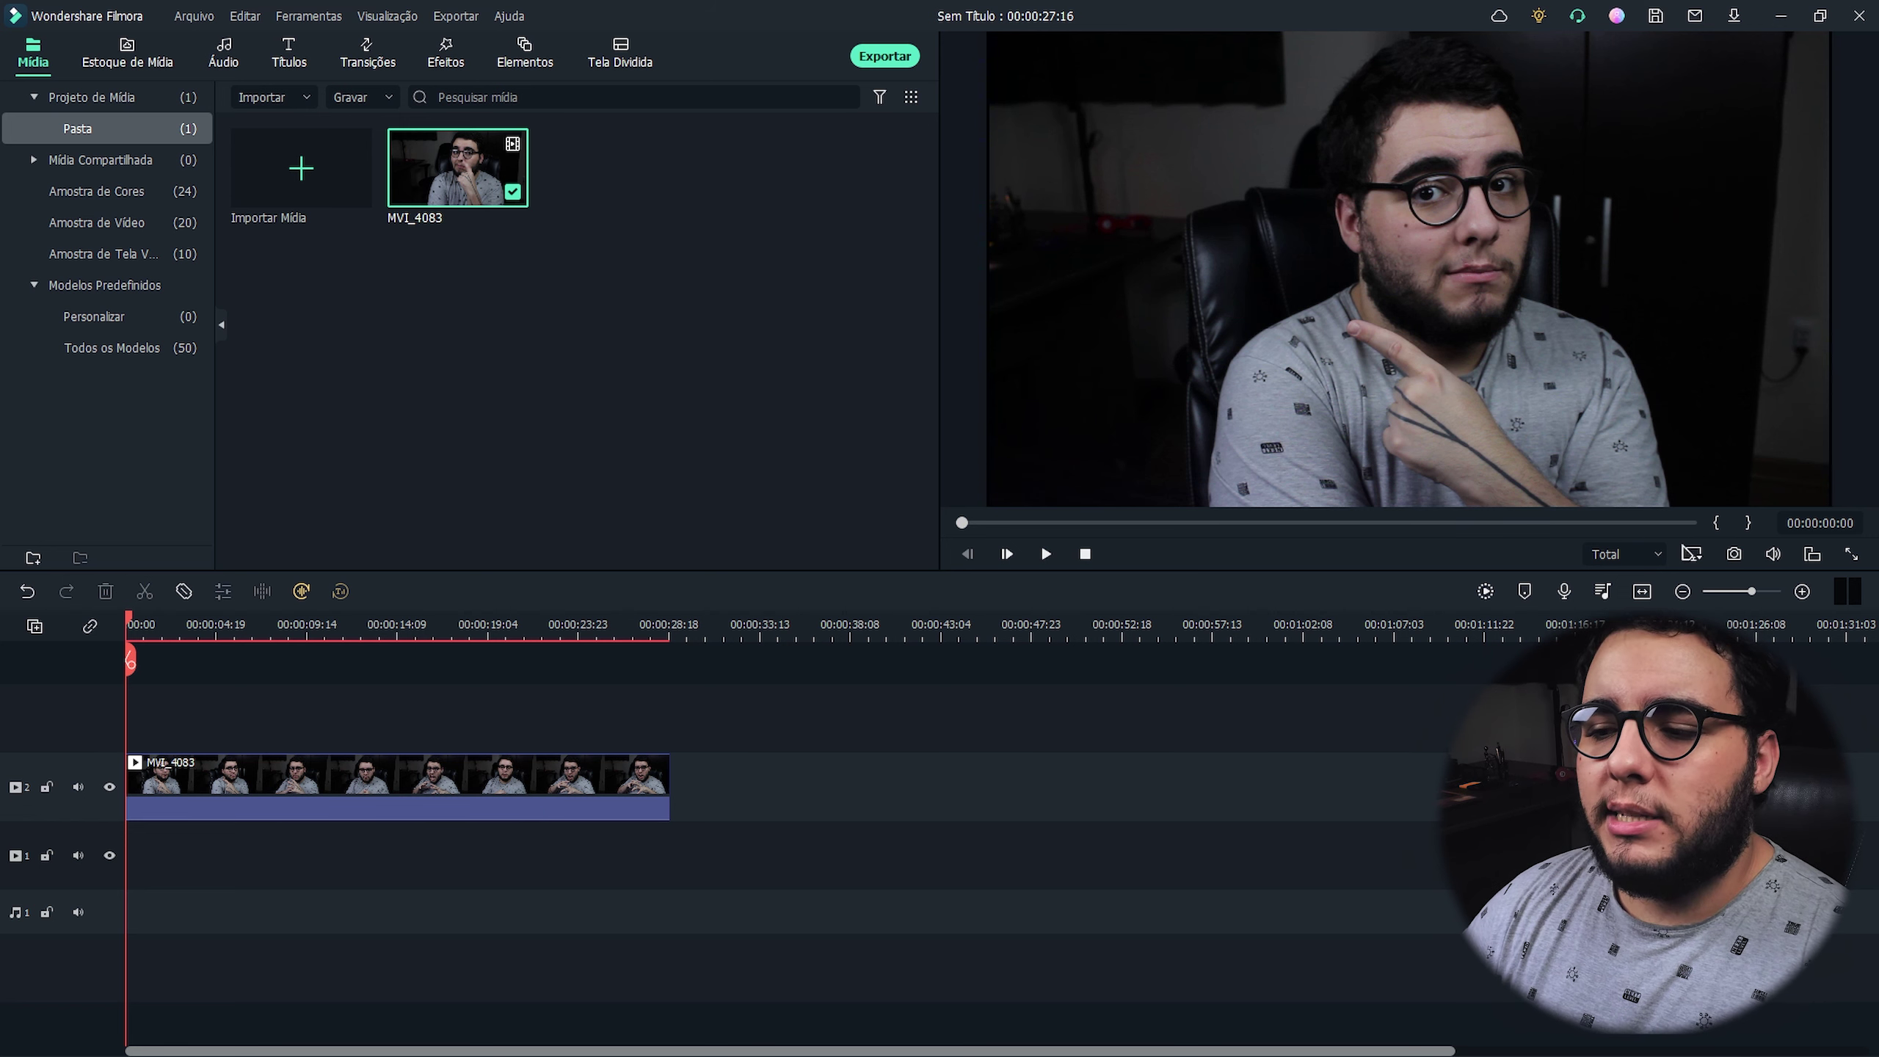
Save the clip's first frame as a PNG snapshot and delete the remaining video clip from the timeline.
left_click(1734, 554)
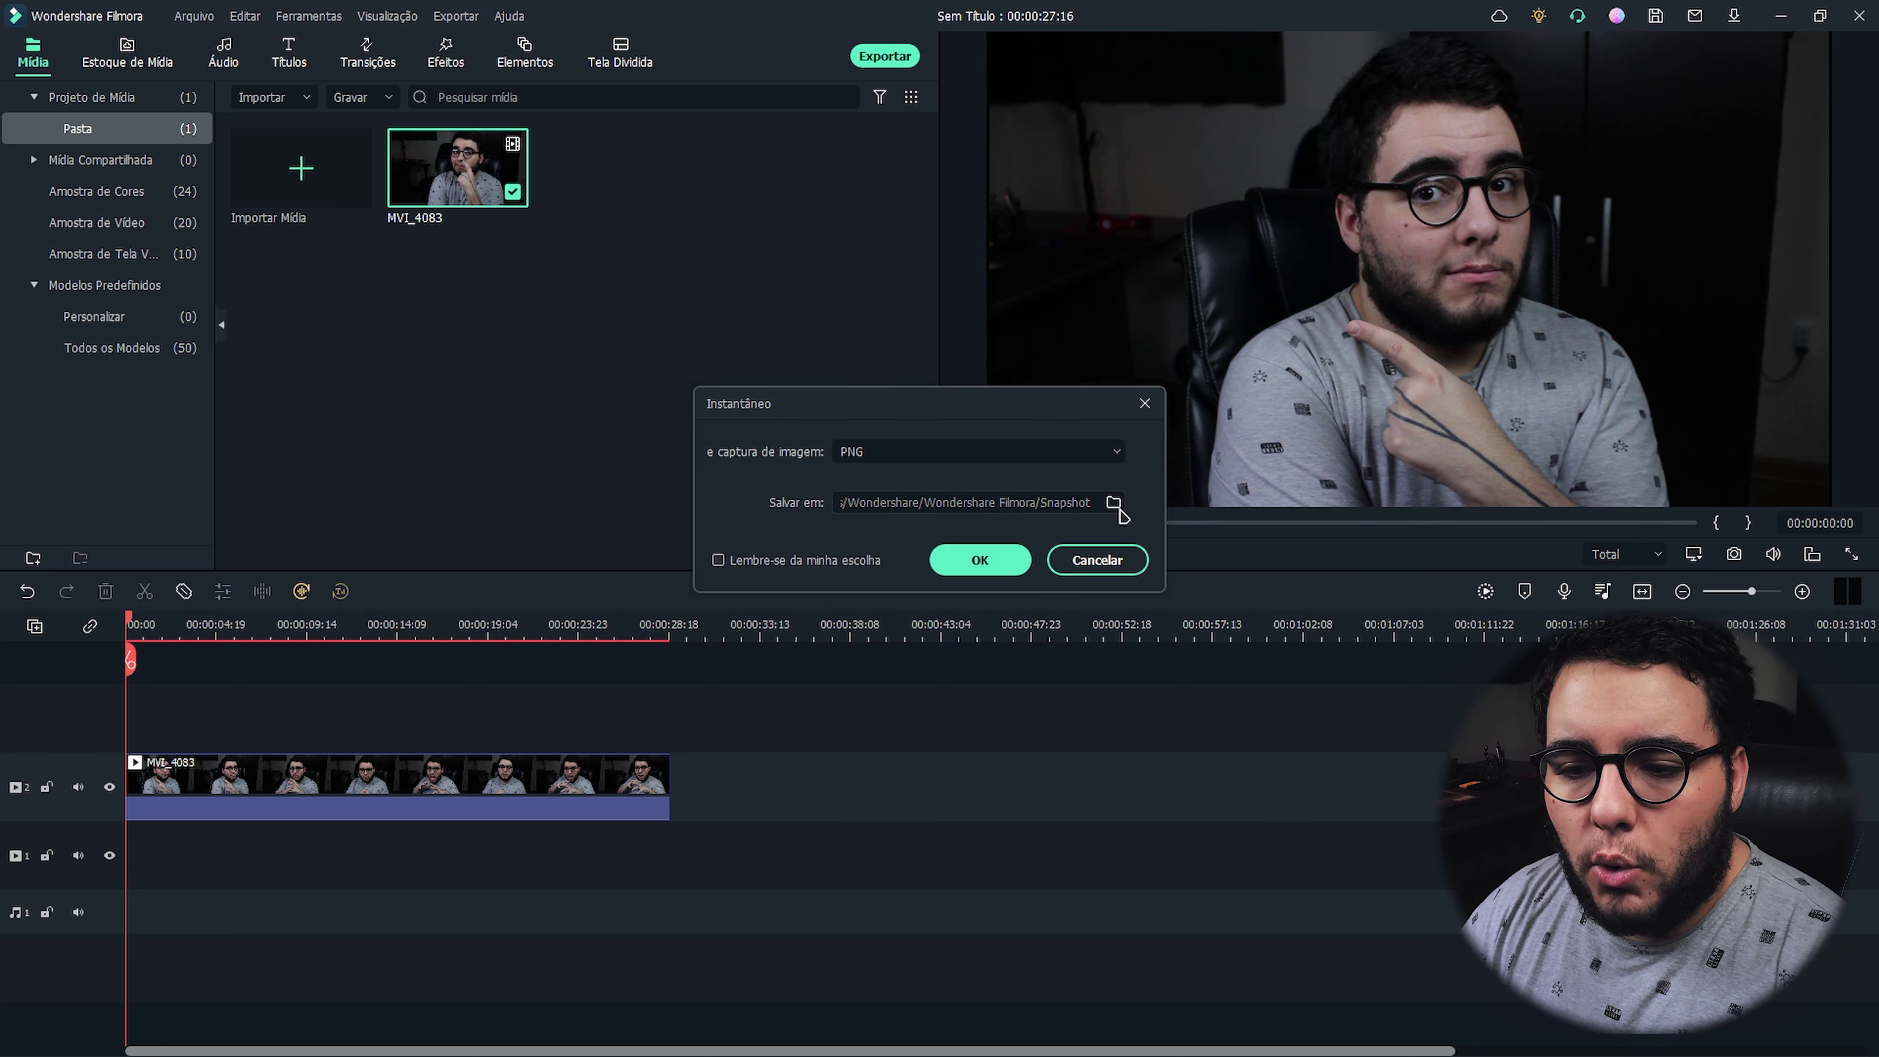
left_click(979, 559)
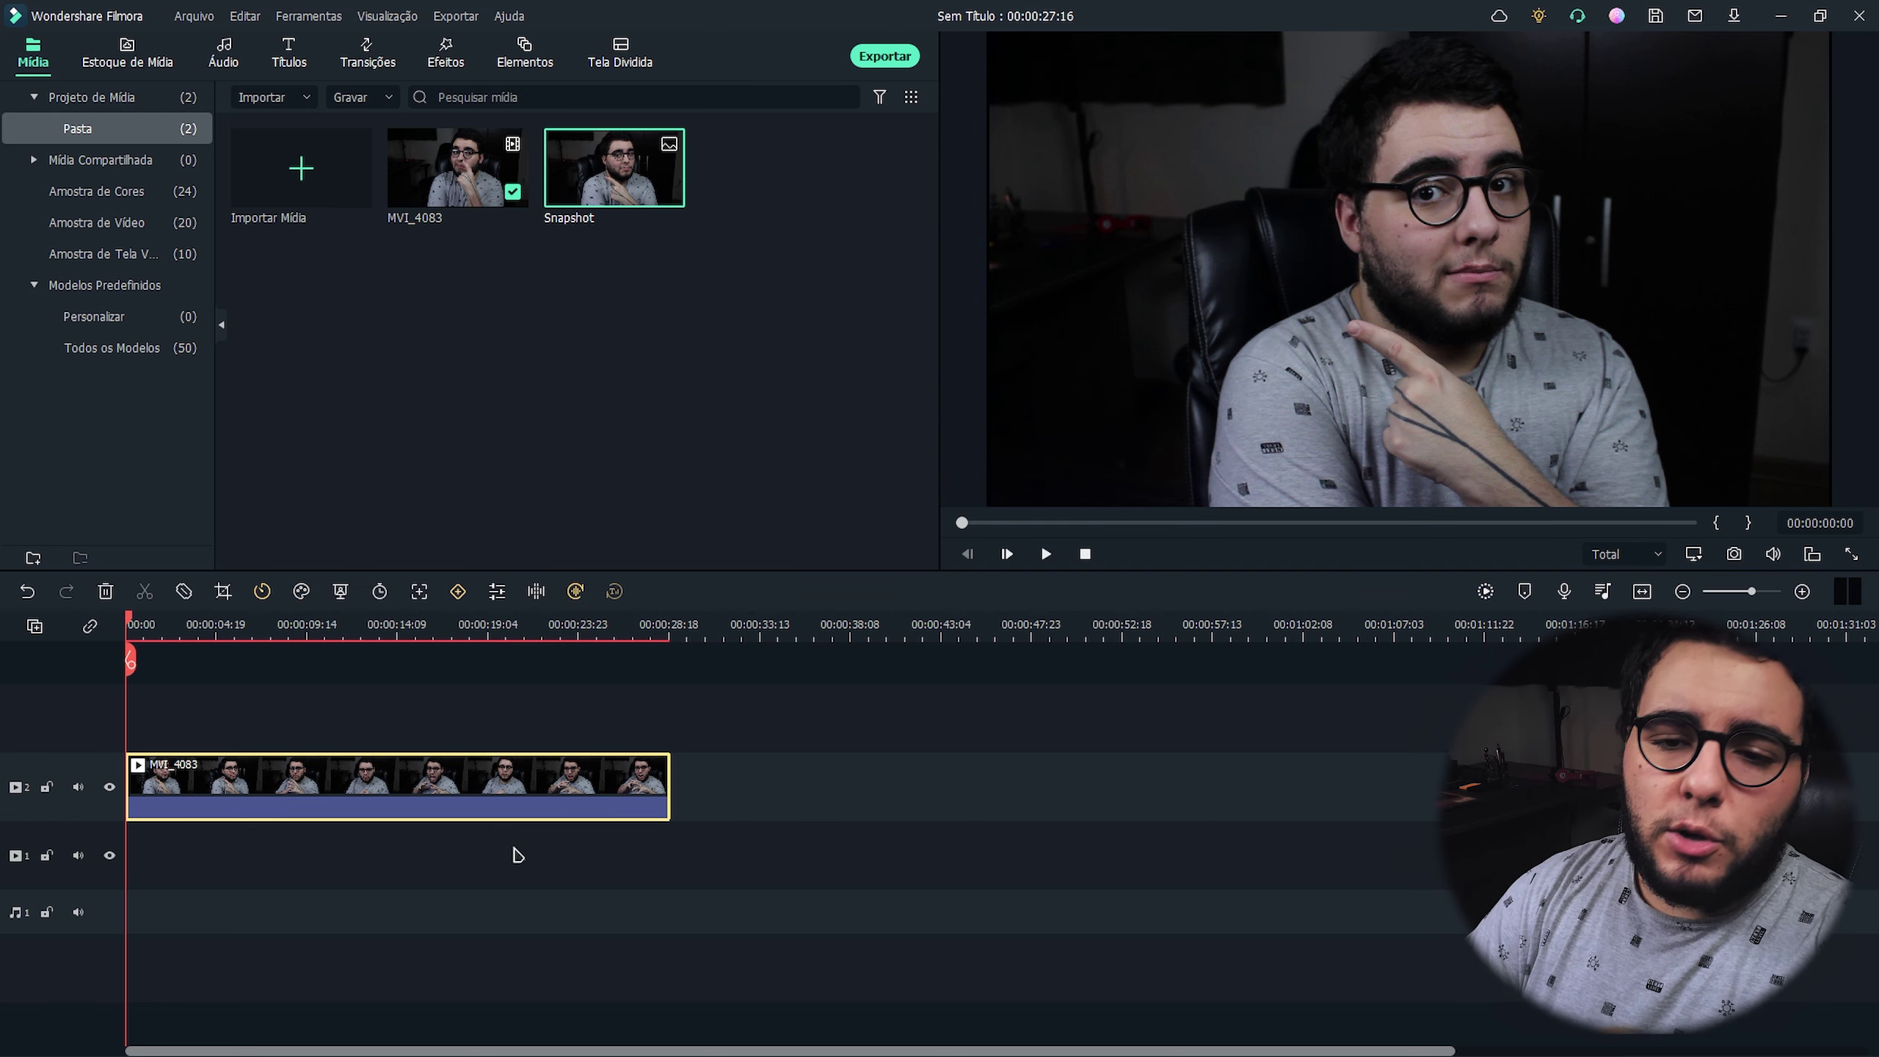
key("Delete")
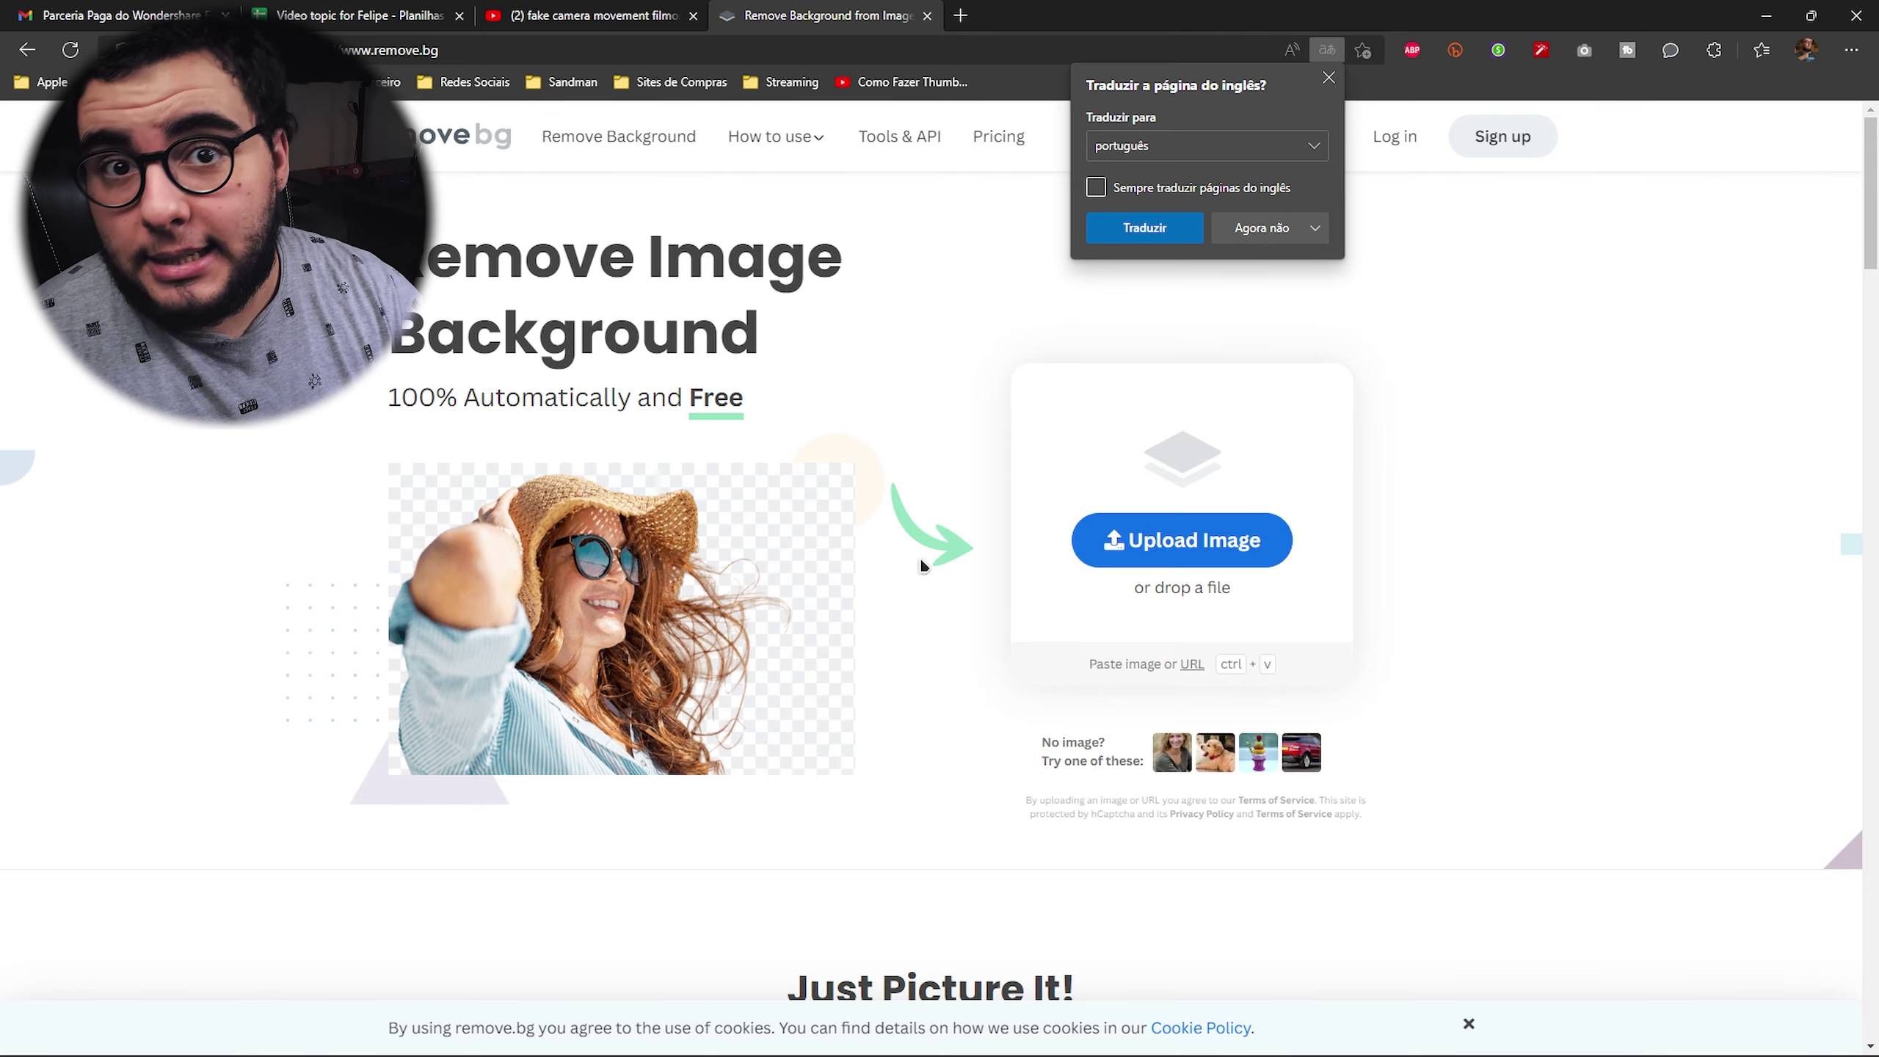
Switch to remove.bg in the browser and upload the snapshot image to remove its background.
left_click(1210, 540)
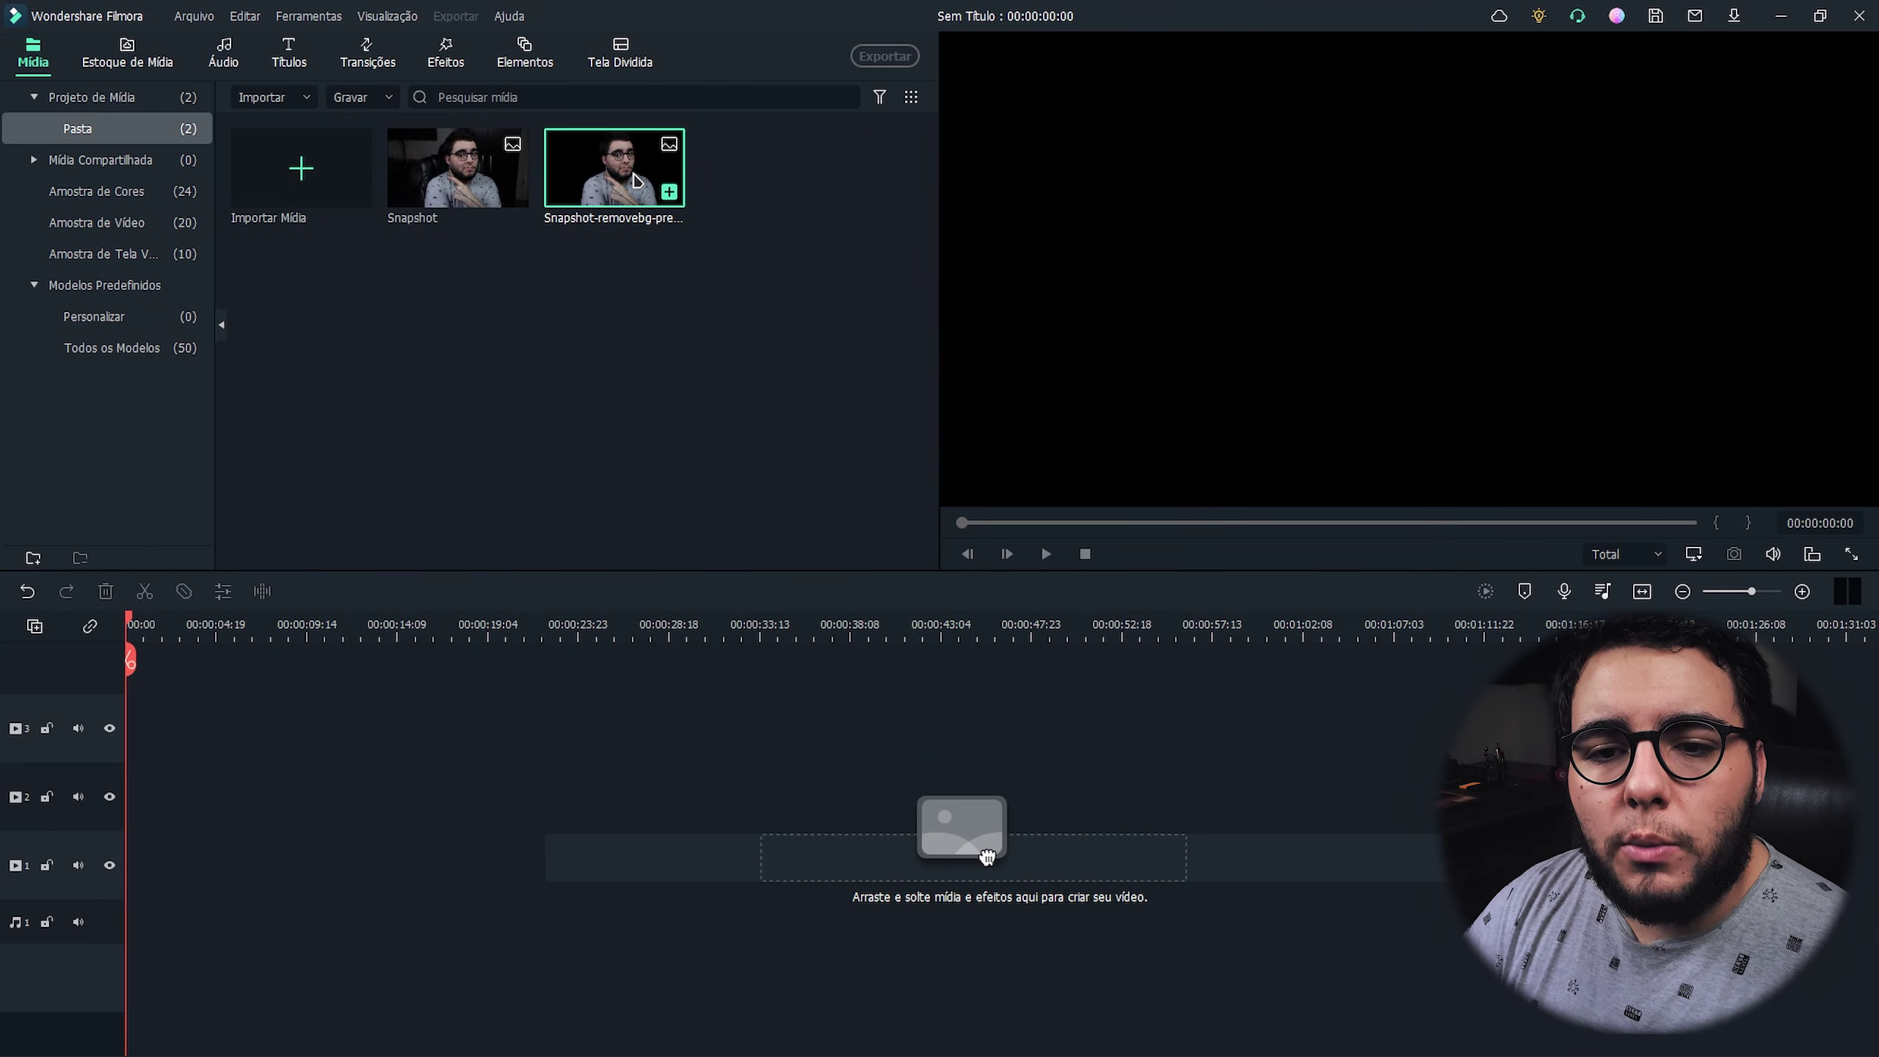
Place the background-free snapshot at the start of video track 3 and the original snapshot at the start of track 2.
left_click_drag(635, 180, 131, 721)
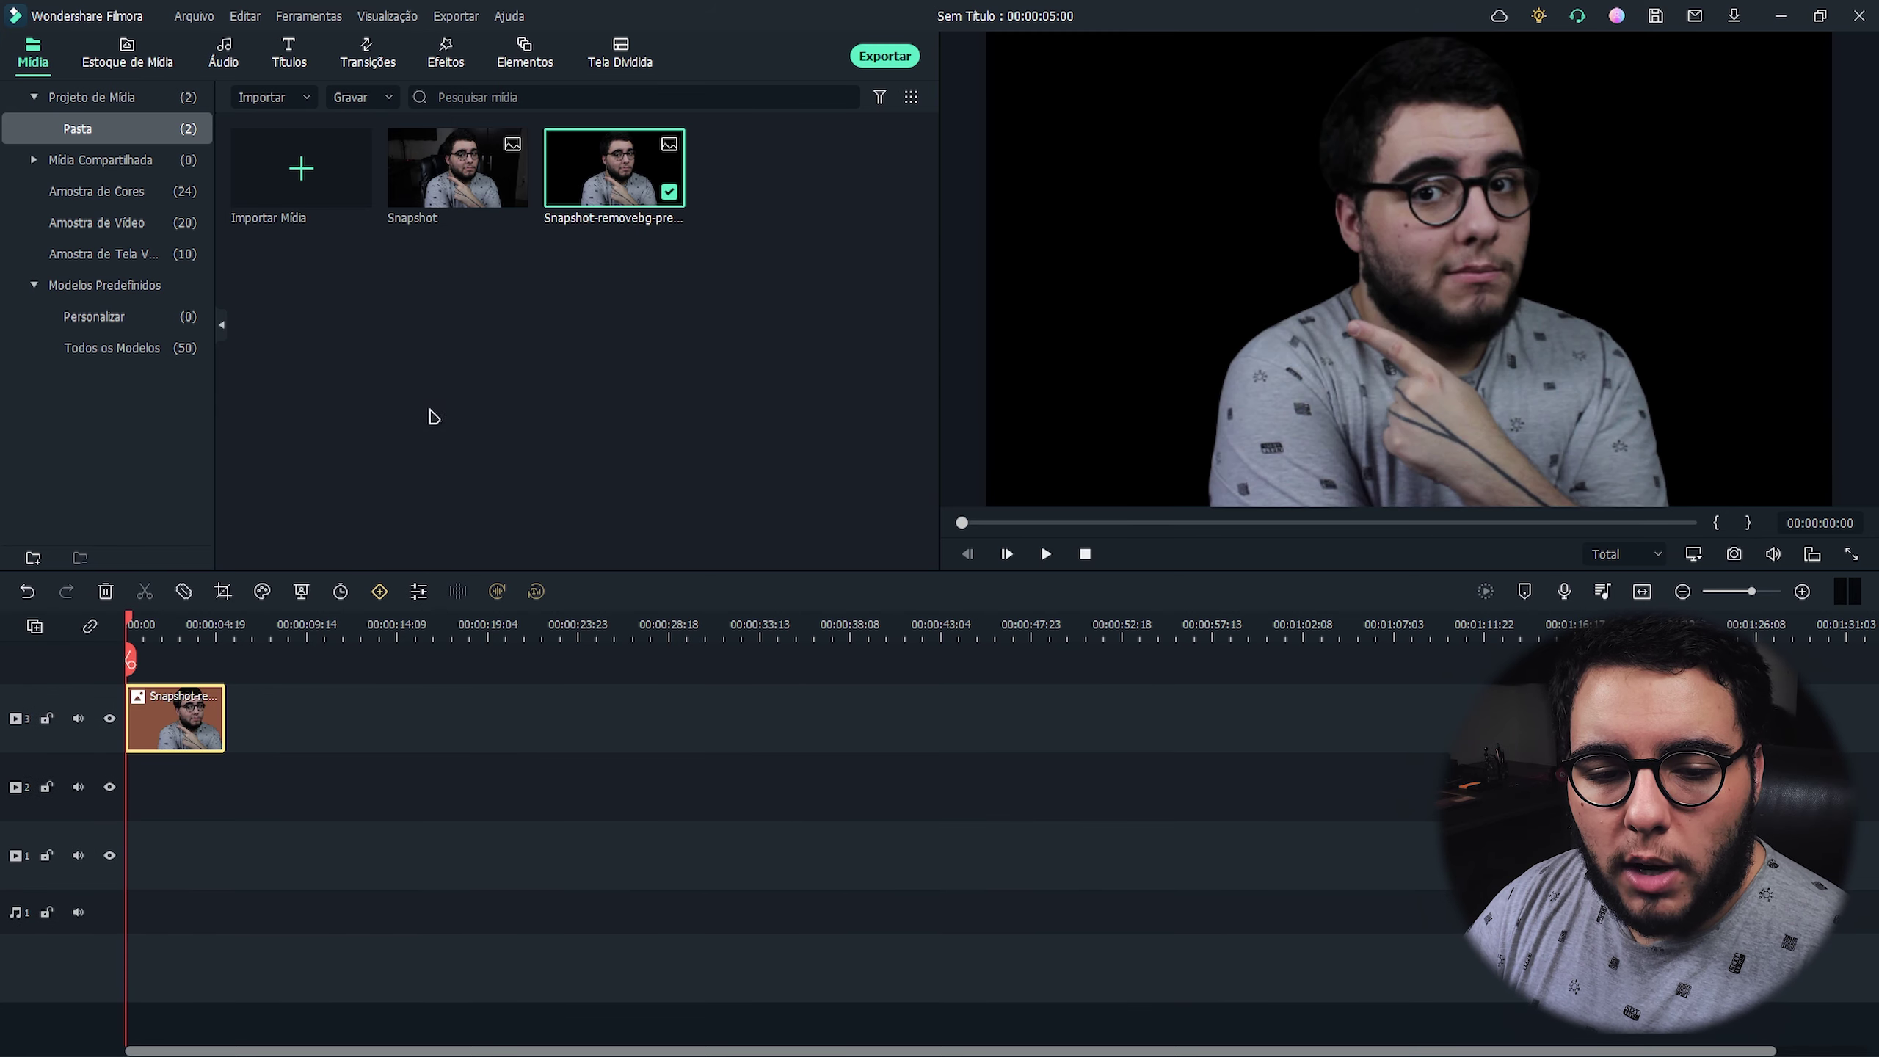
left_click_drag(459, 177, 148, 762)
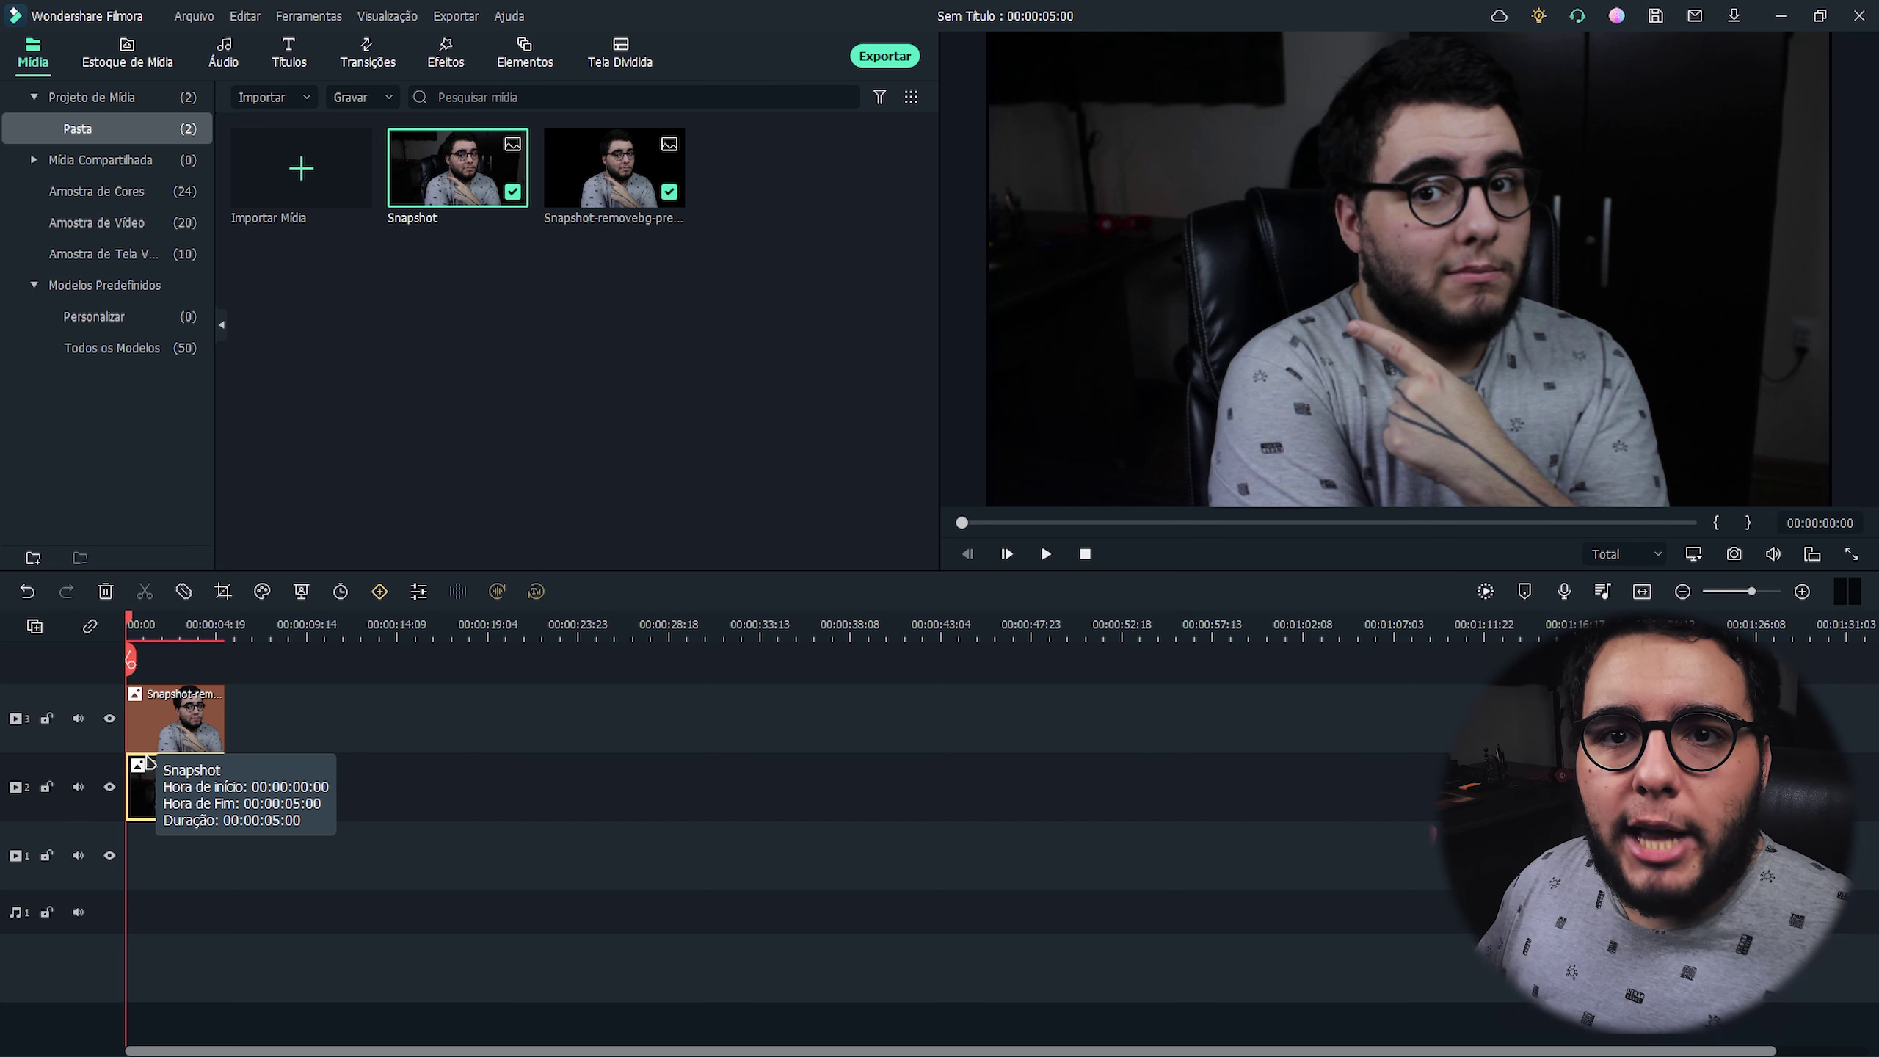
Scale the background-free snapshot to 120% and shift it rightward in the frame, beside the original figure.
double_click(160, 729)
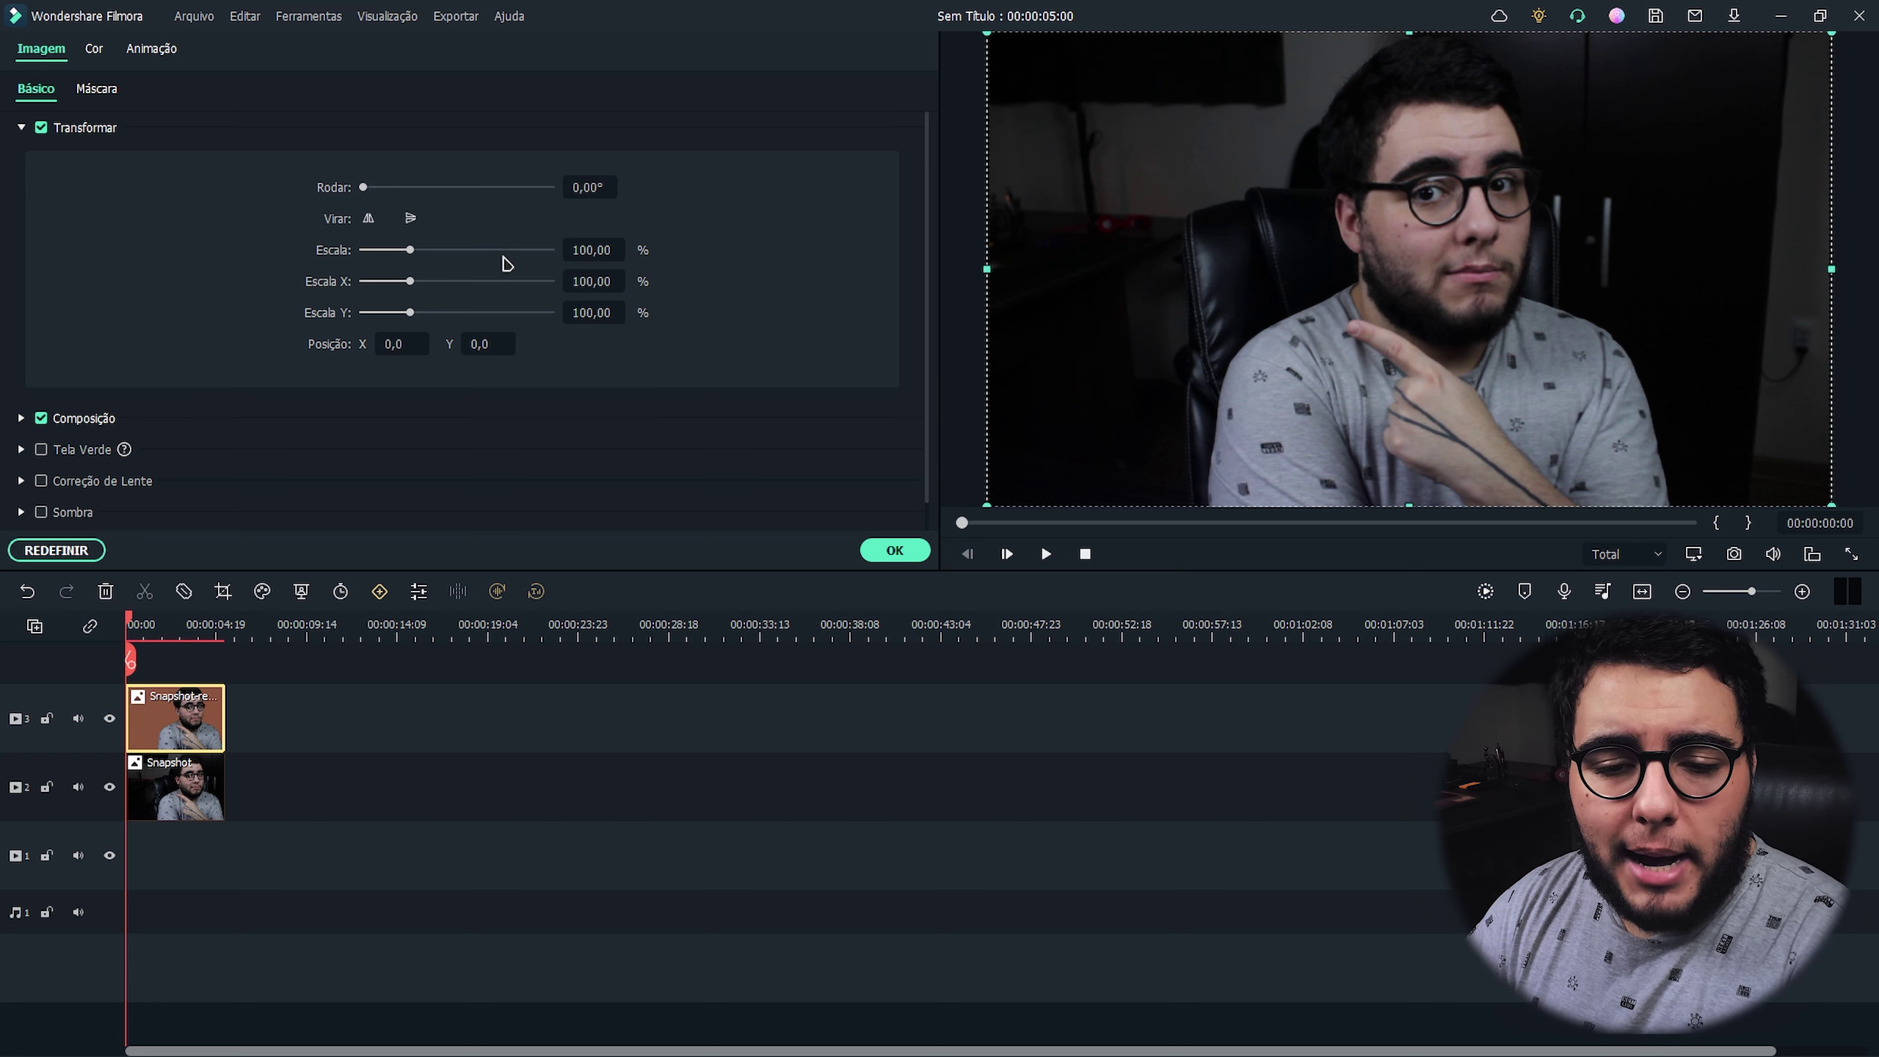
left_click(610, 253)
type("120")
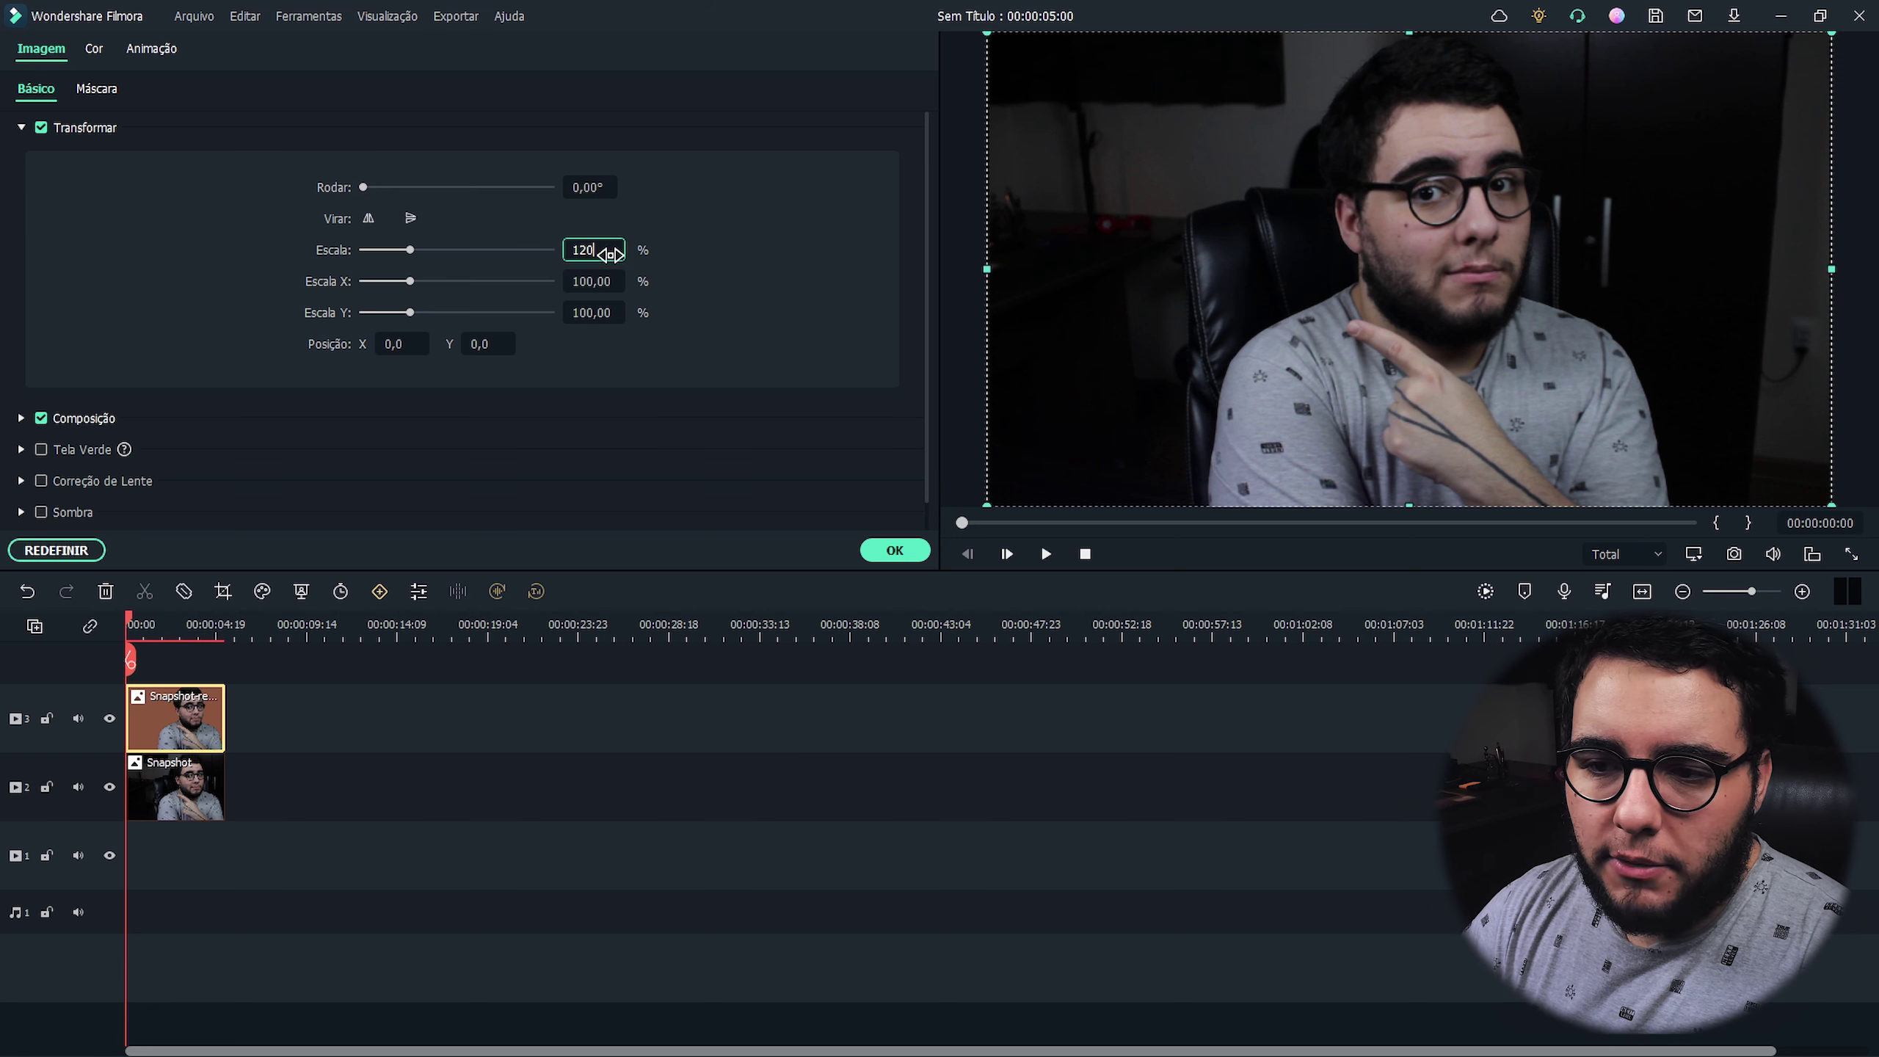
key("Return")
left_click(400, 344)
type("36")
key("Return")
left_click_drag(1406, 296, 1494, 296)
left_click(515, 806)
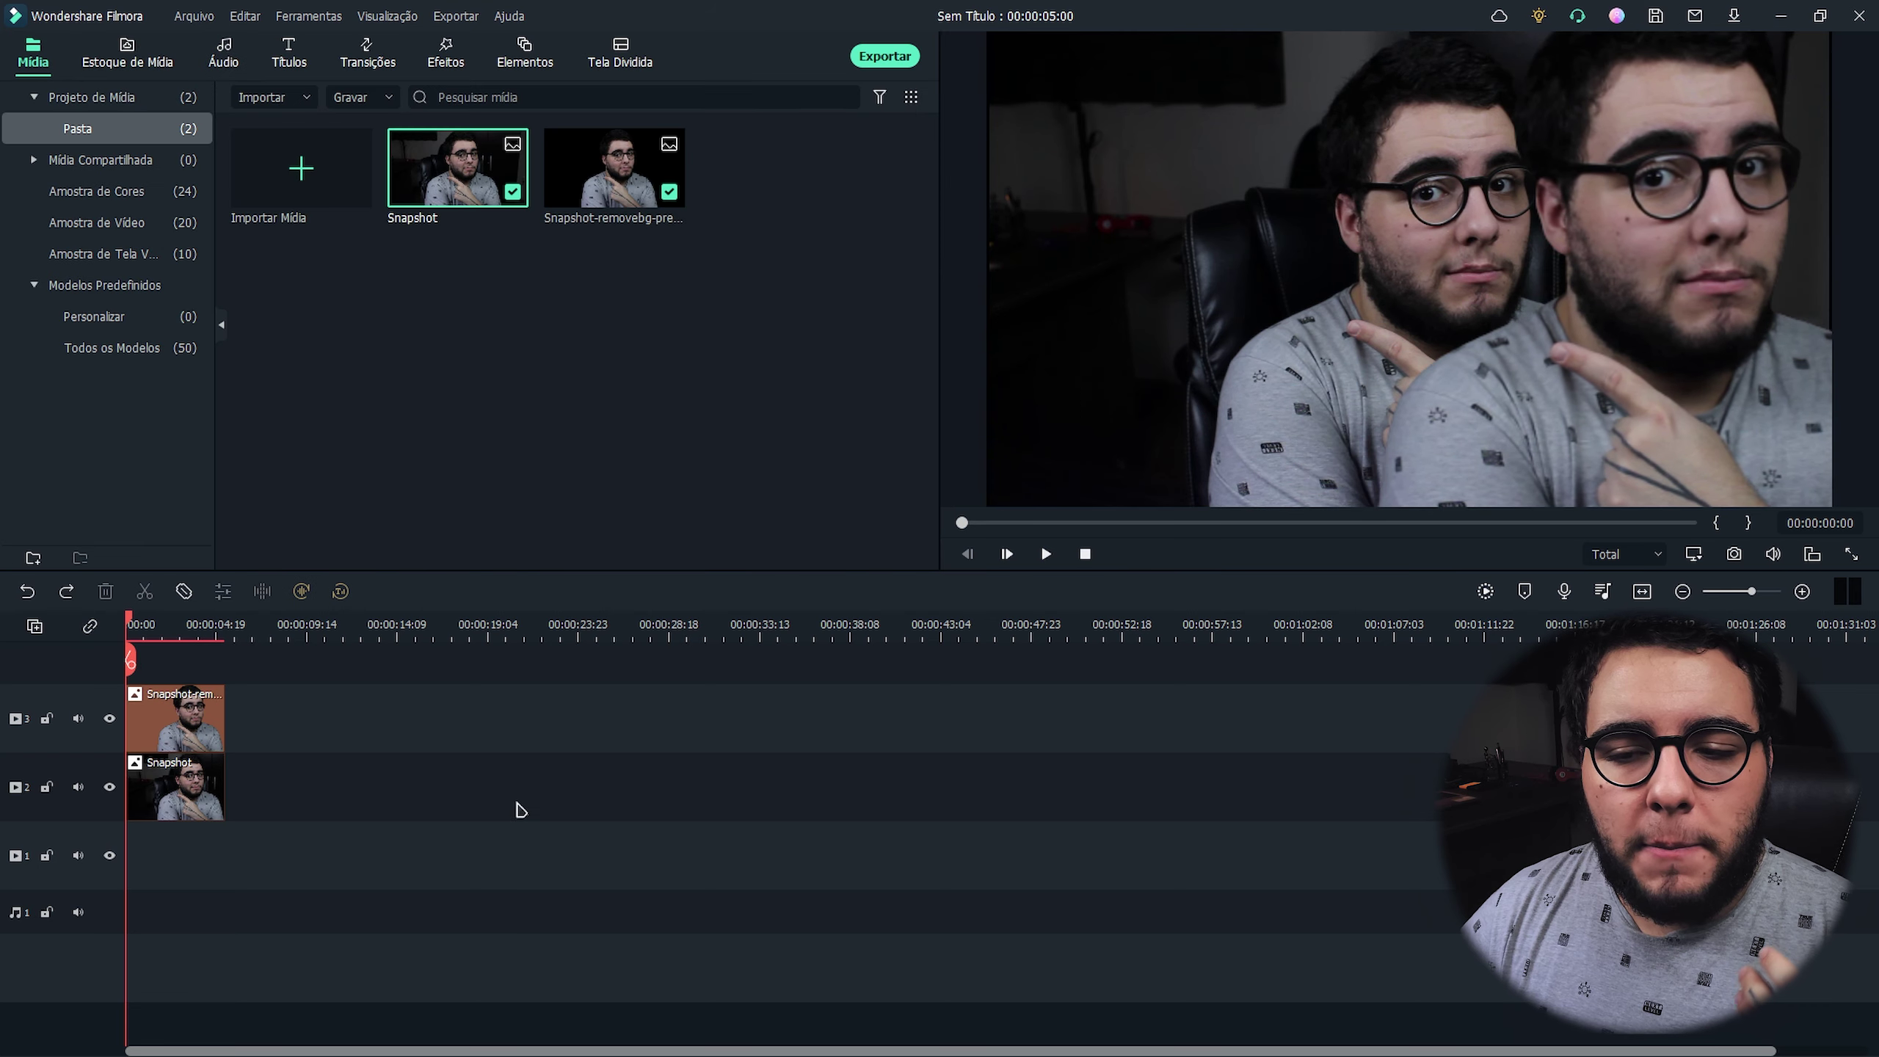
Copy the effect settings of the background-free snapshot on track 3 and paste them onto the original snapshot on track 2.
right_click(203, 728)
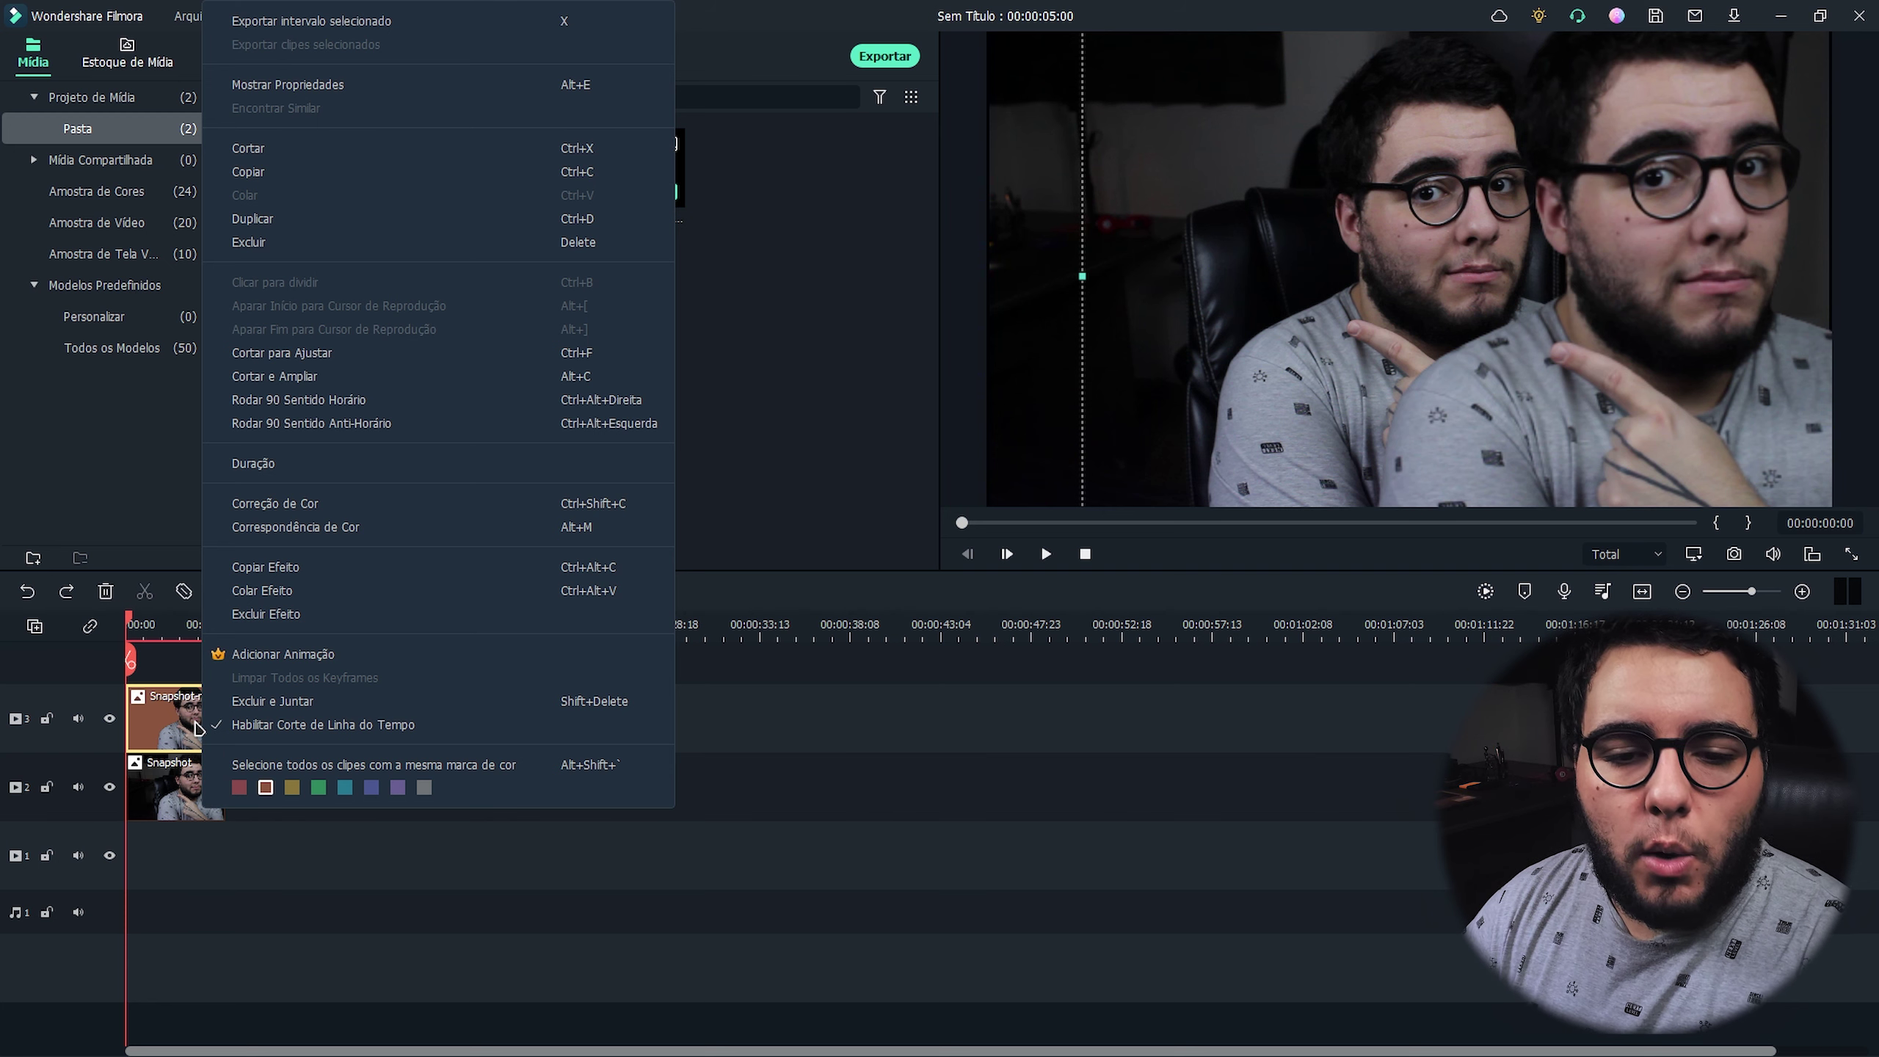
left_click(300, 566)
right_click(194, 791)
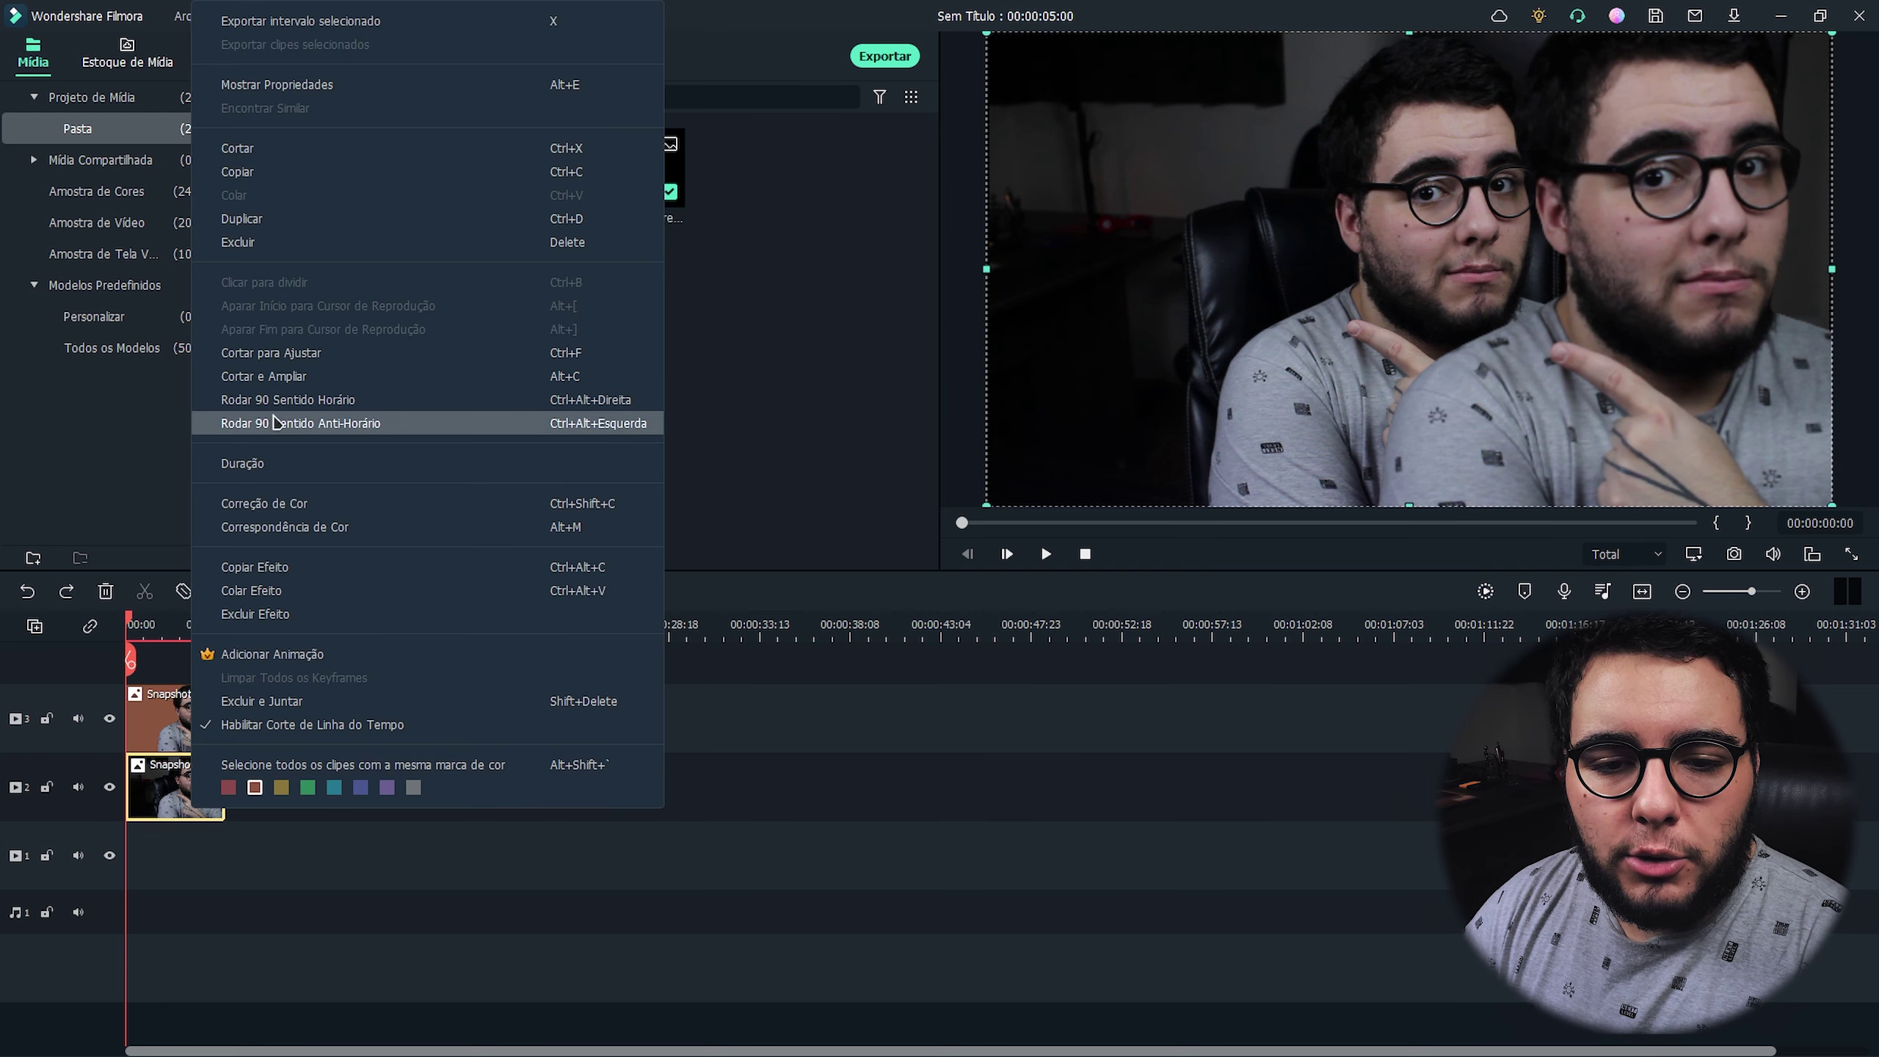
left_click(290, 593)
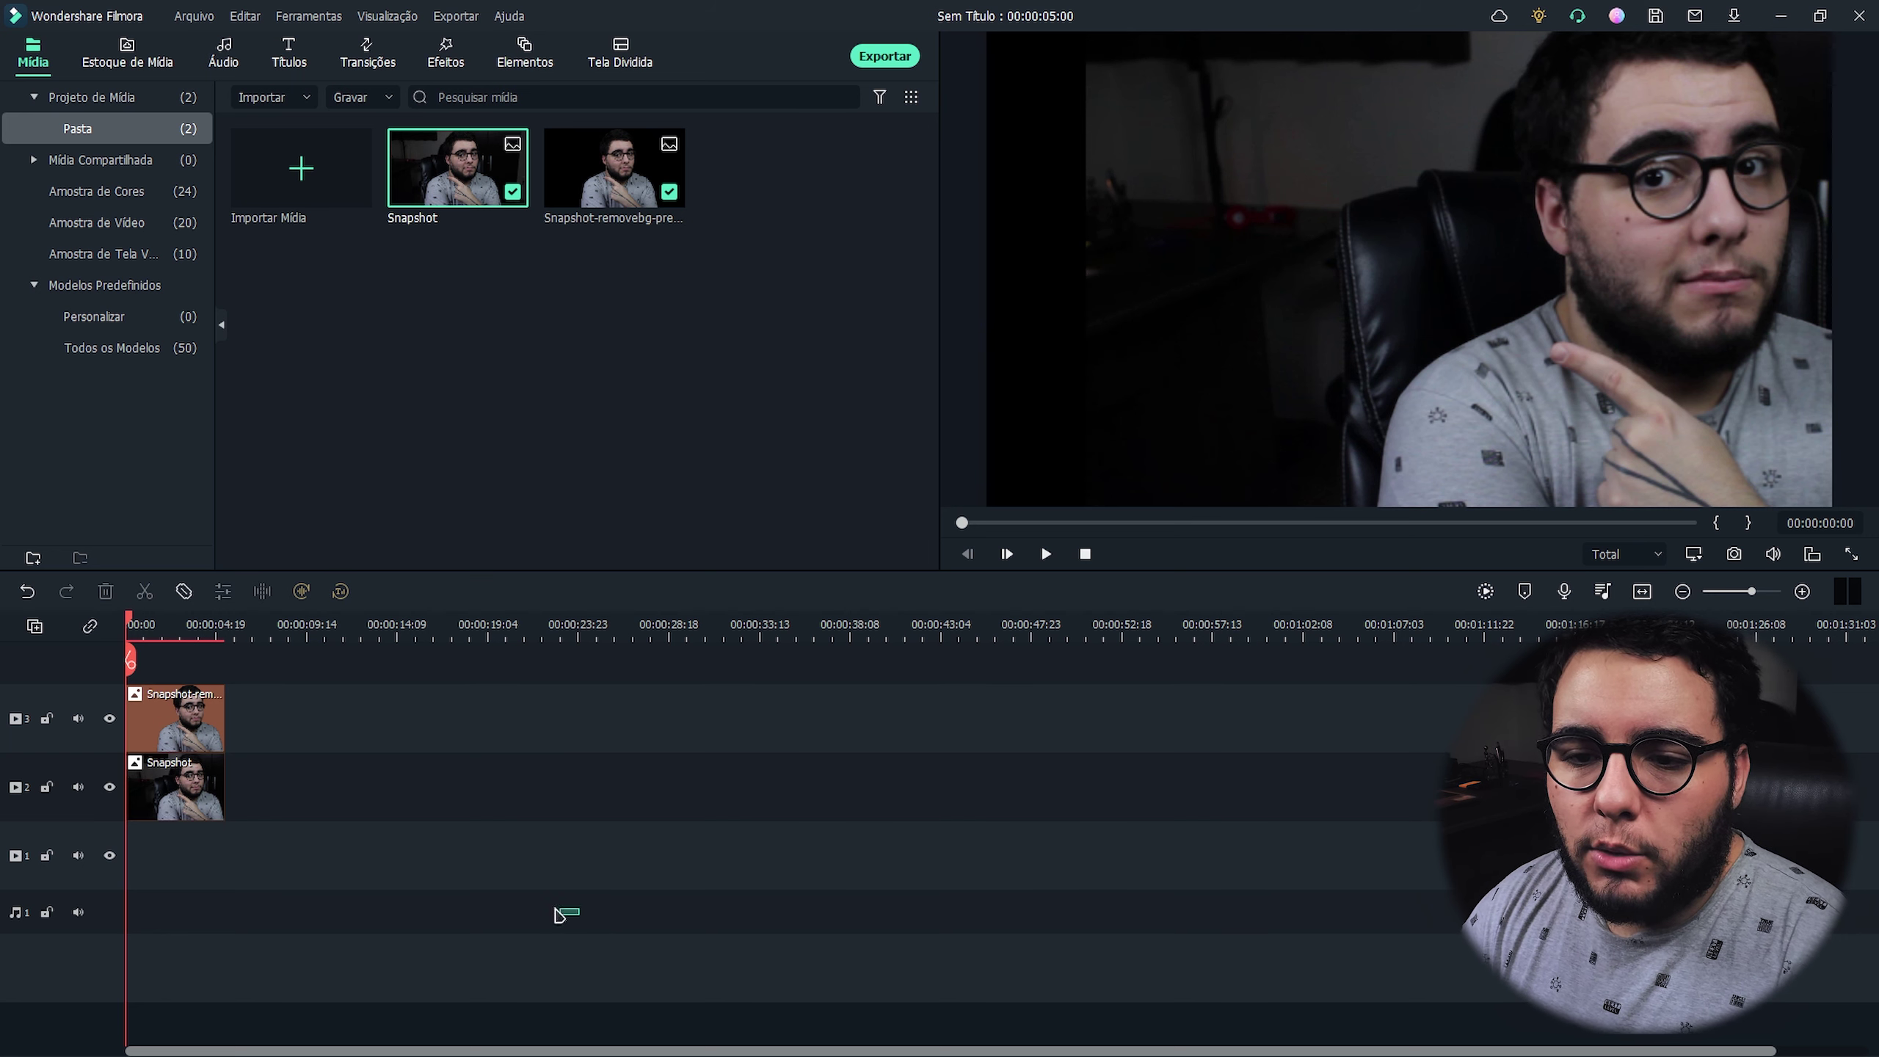
Select both snapshot clips and shift them leftward together until they cover the black strip at the frame's left edge.
left_click_drag(580, 922, 130, 710)
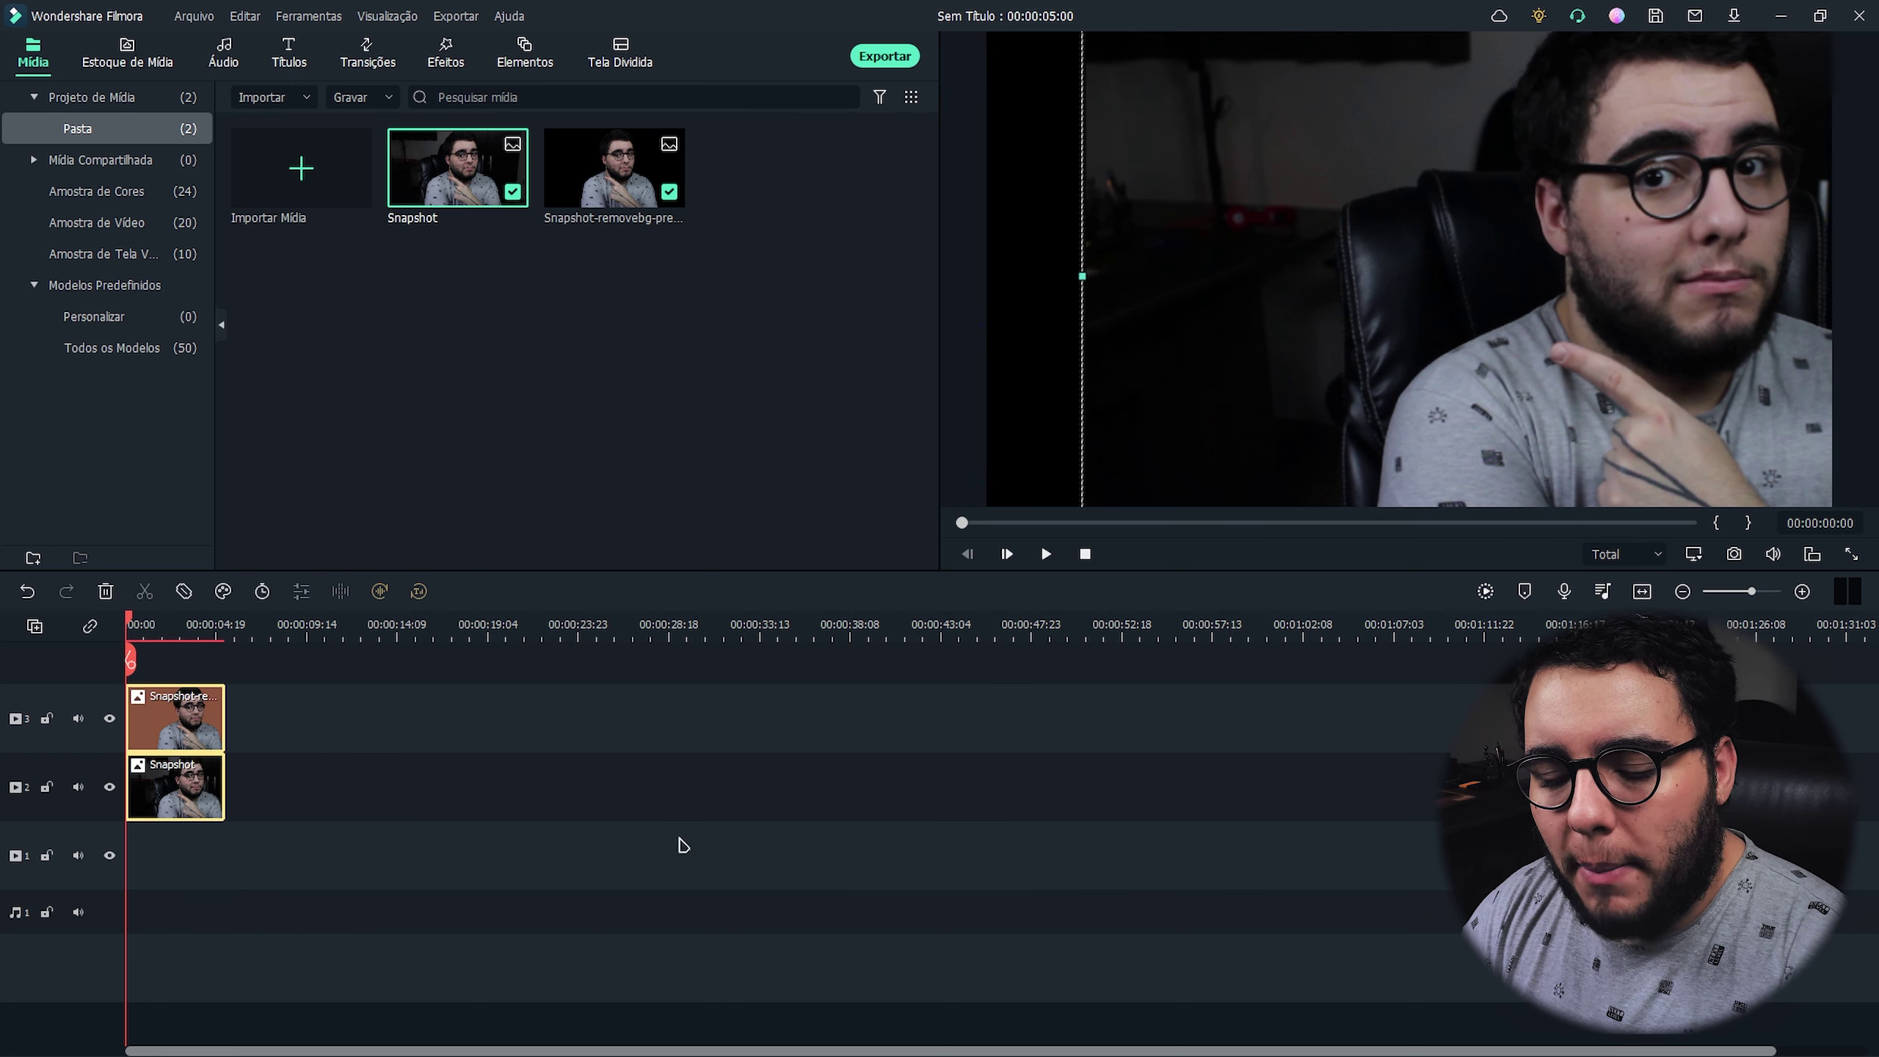
left_click_drag(426, 808, 99, 687)
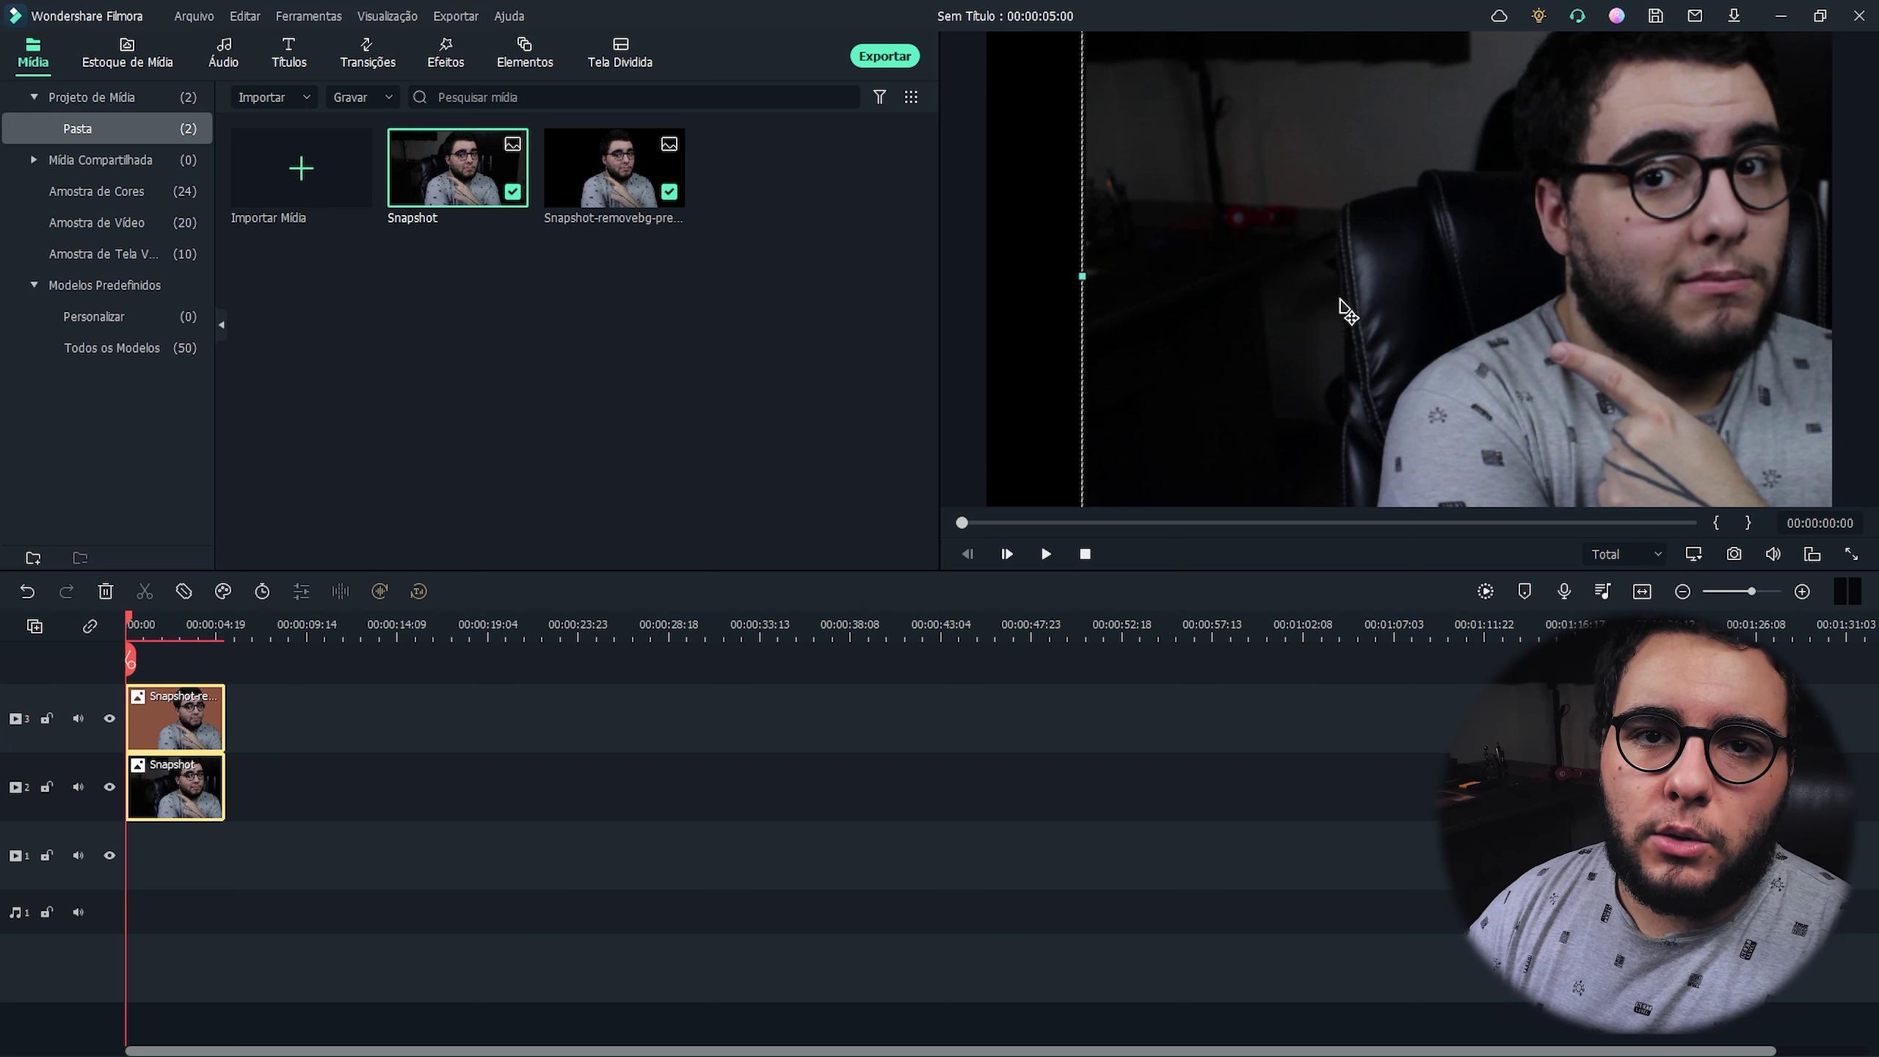
left_click_drag(1339, 300, 1236, 308)
left_click(307, 740)
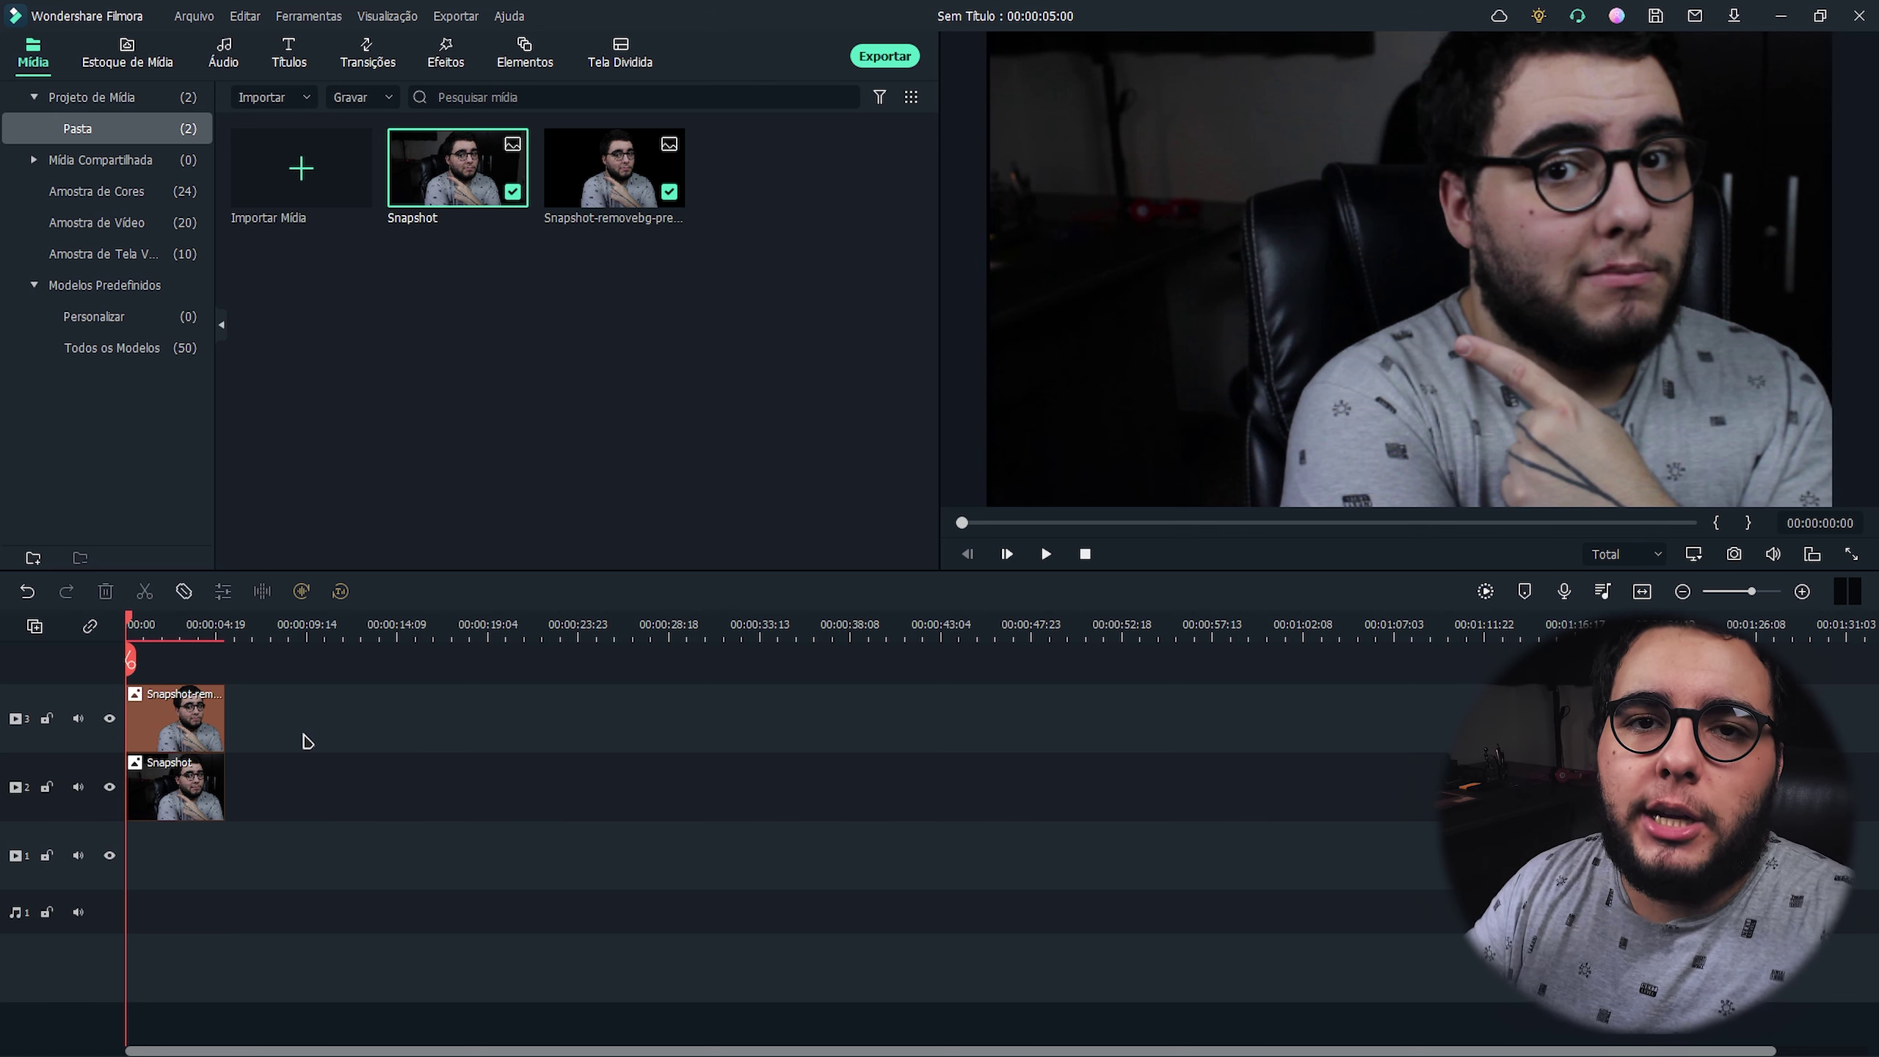
Add the favourite 08:00 PM title and arrange it on track 2, between the cutout on track 3 and the original snapshot on track 1.
left_click(291, 58)
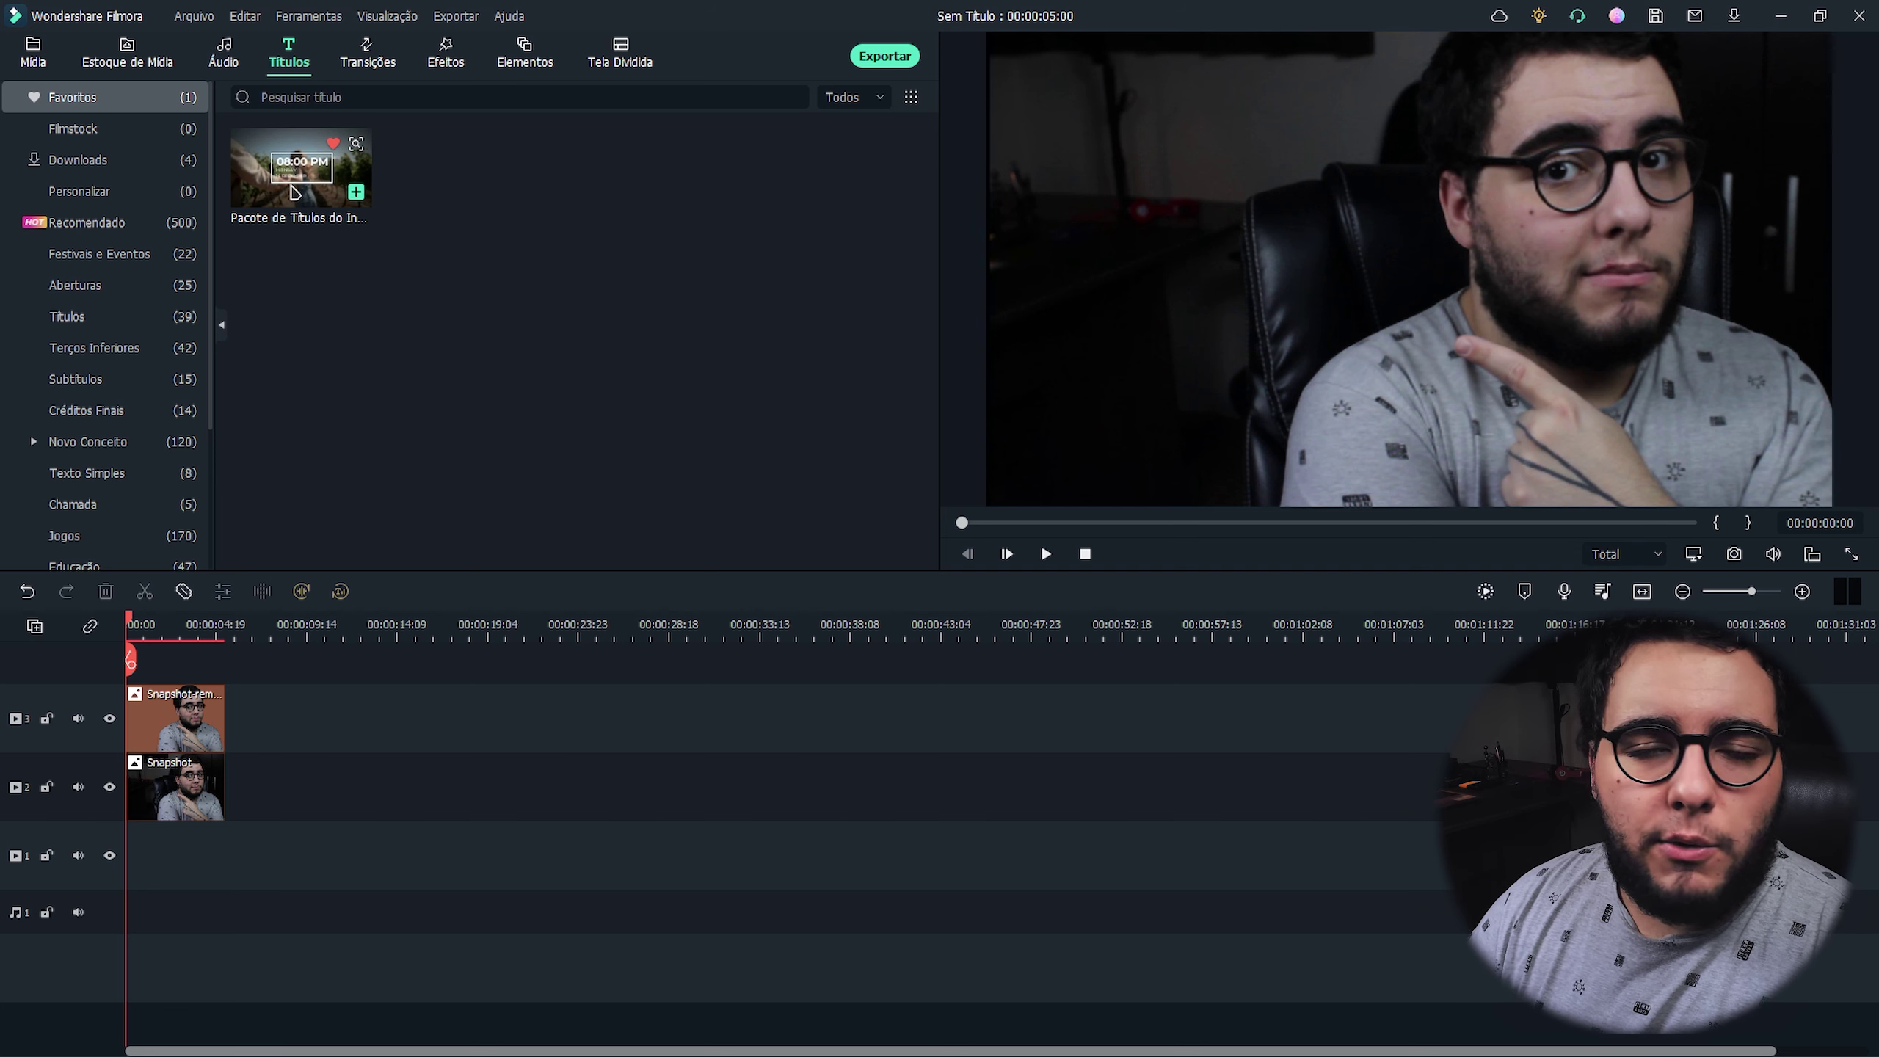
left_click(358, 194)
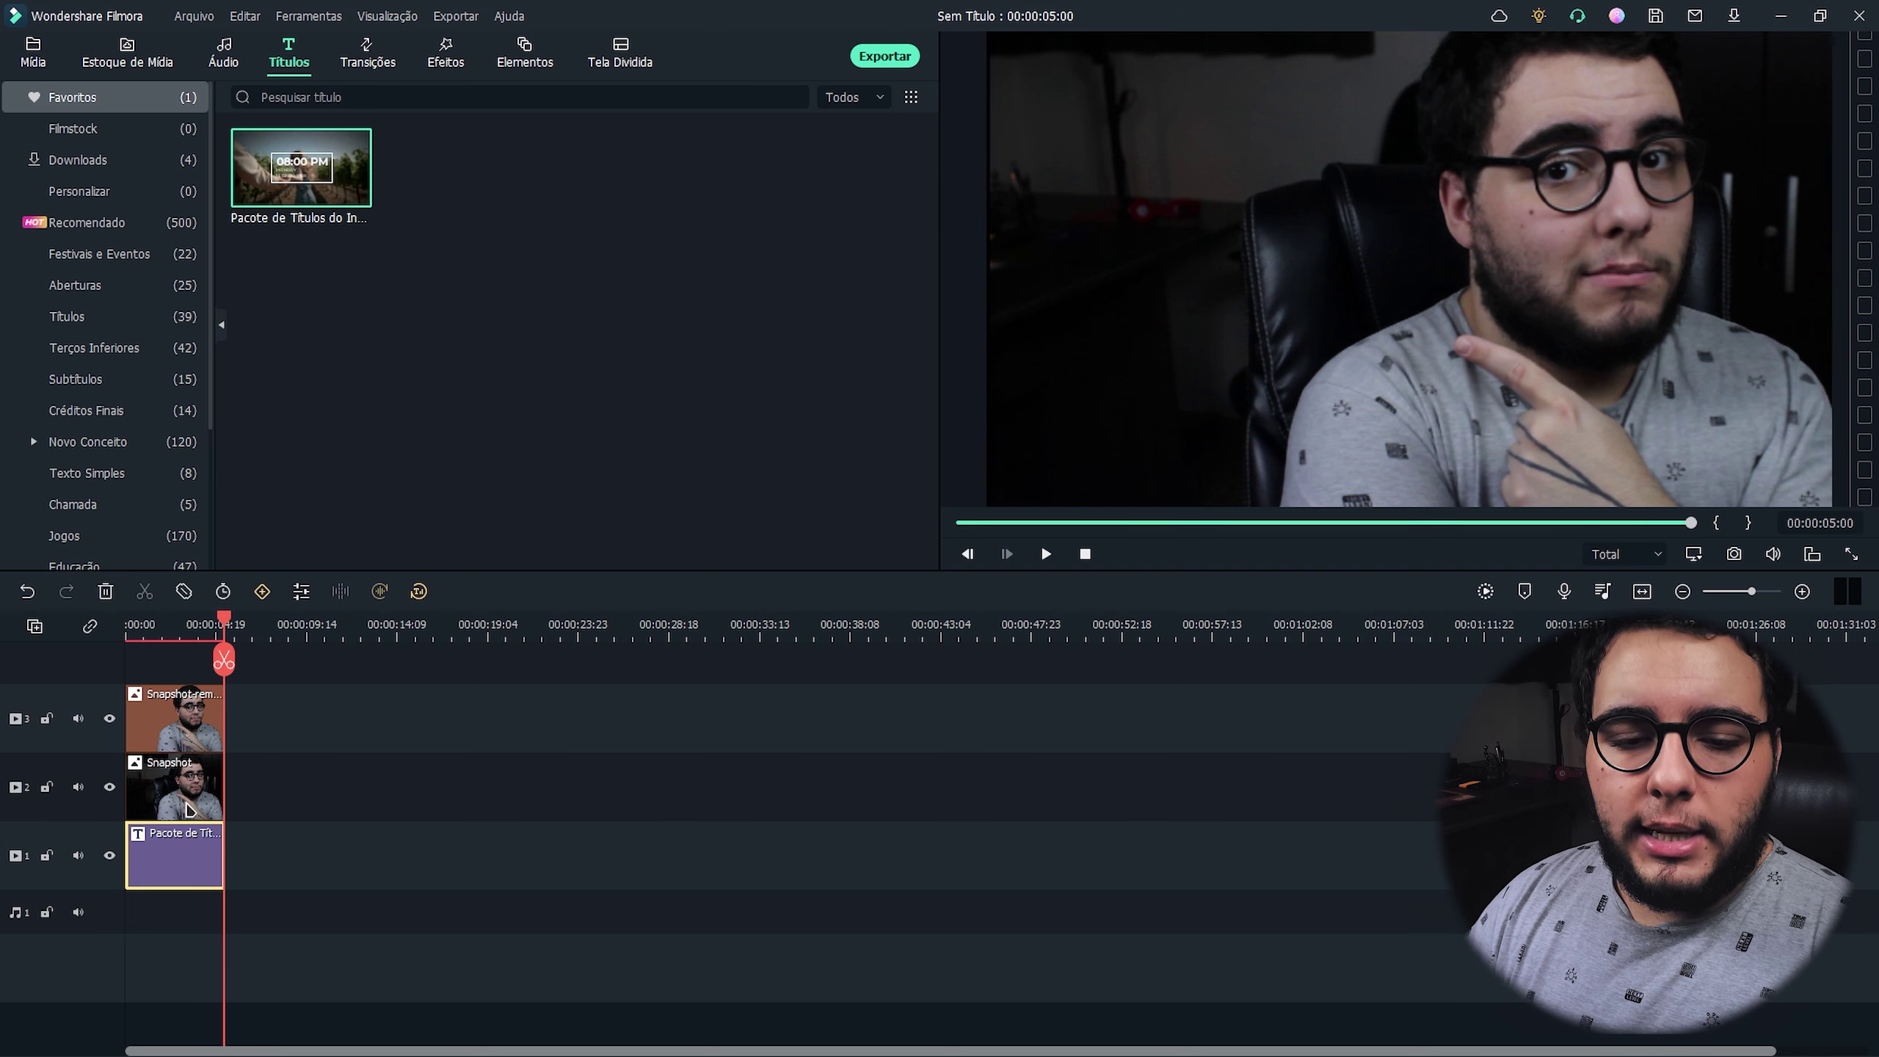
left_click_drag(156, 791, 254, 791)
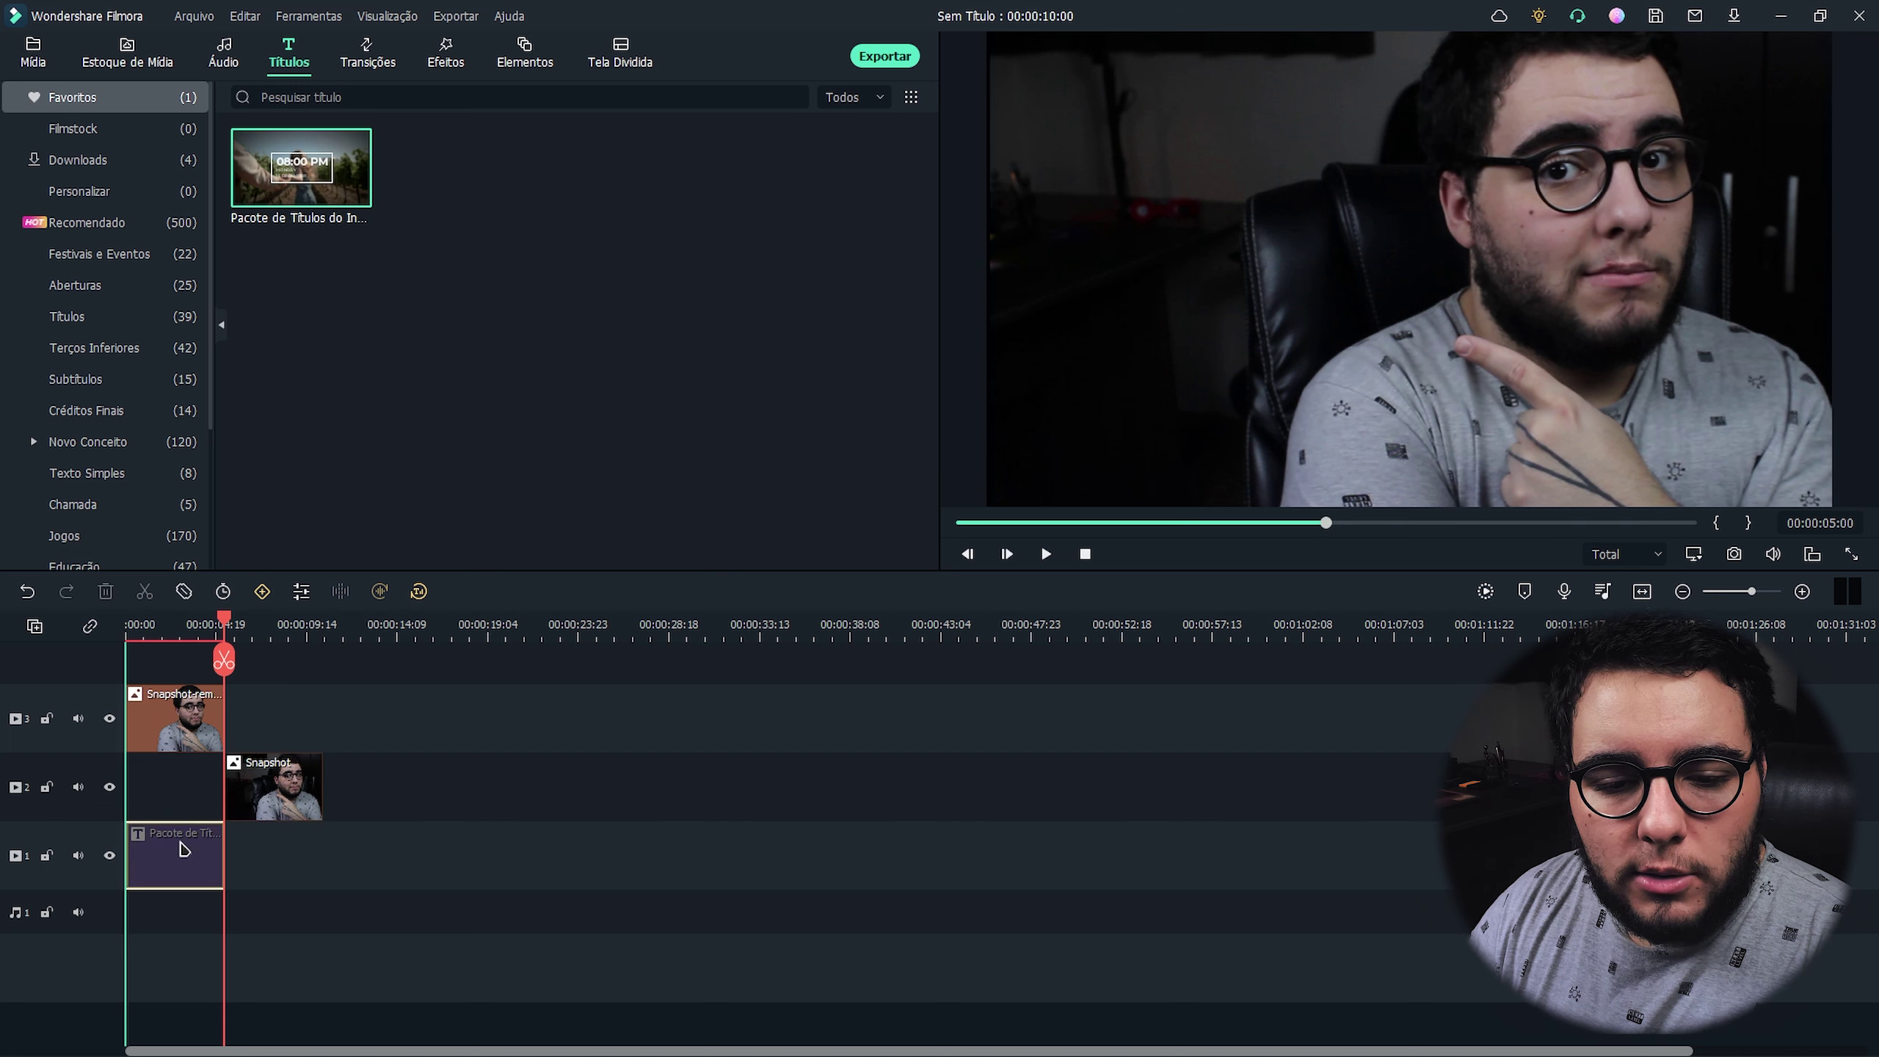
mouse_move(175, 875)
left_mouse_down()
mouse_move(175, 791)
mouse_move(174, 858)
left_mouse_up()
left_click_drag(223, 621, 196, 635)
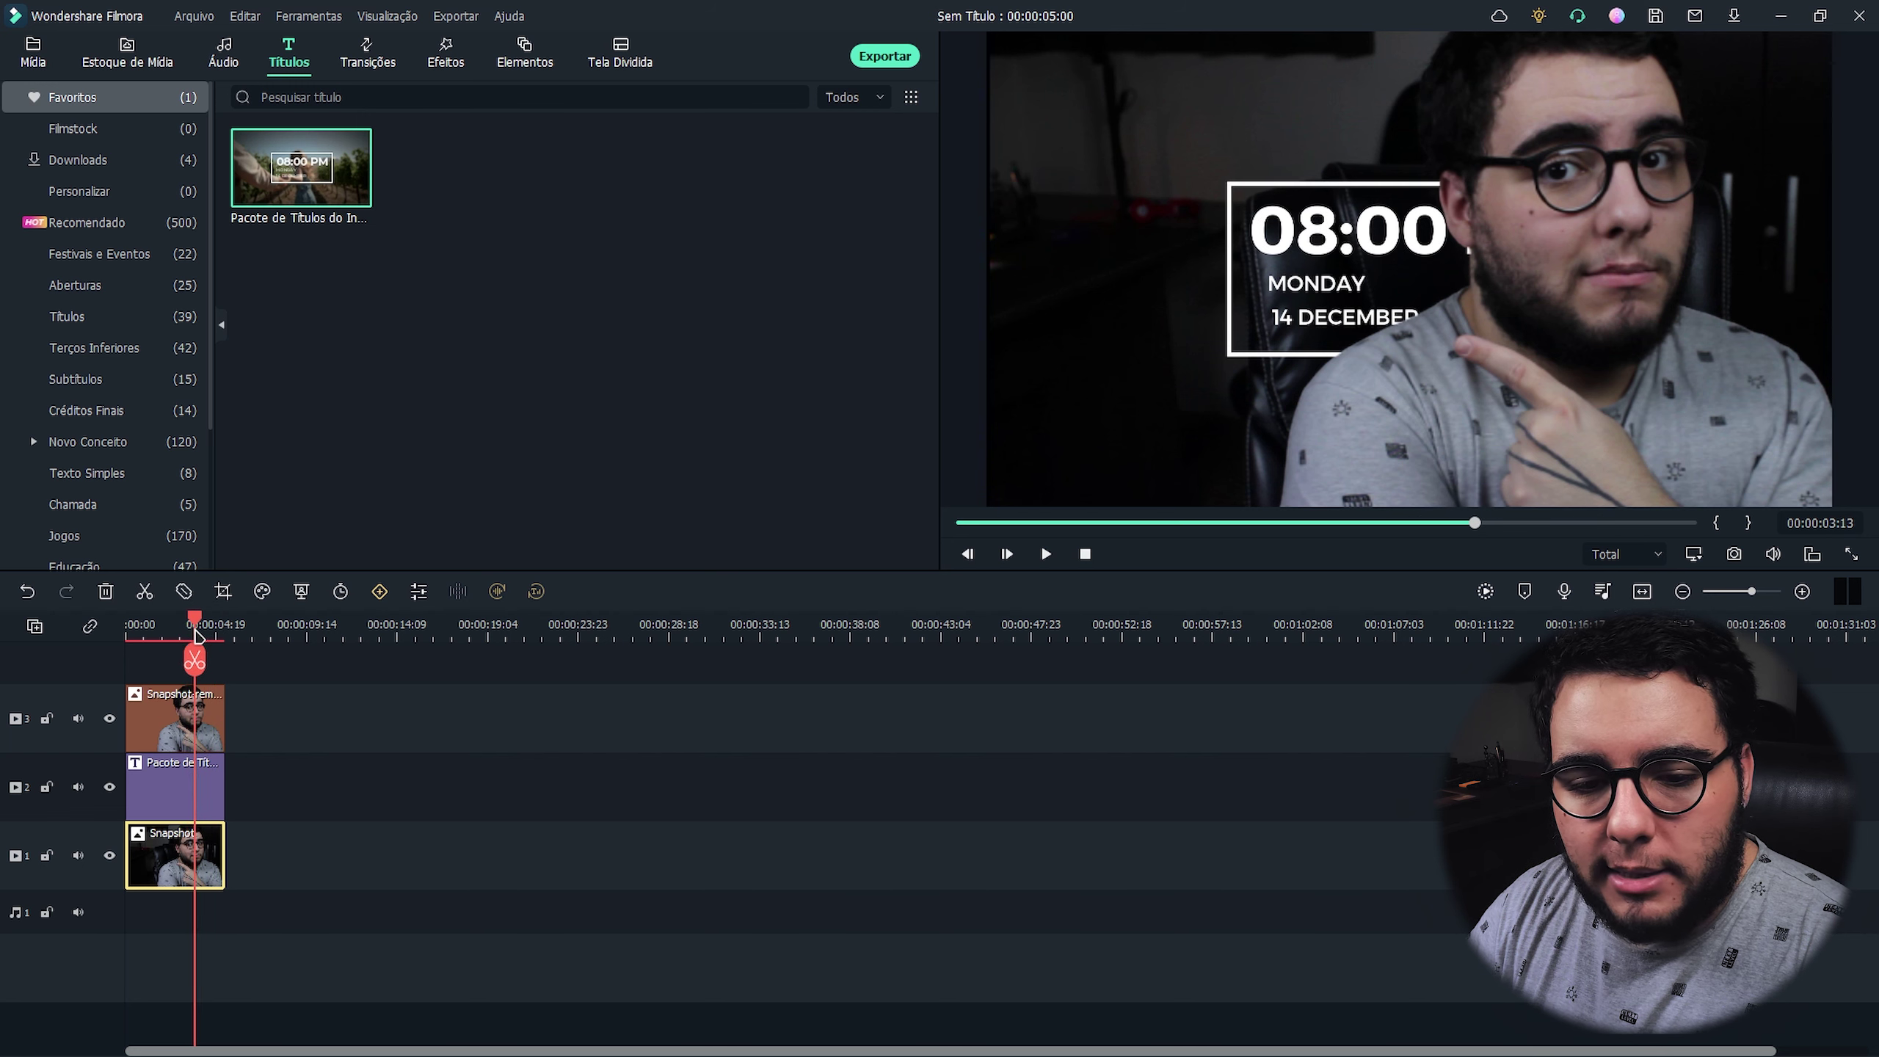
Hide the cutout's track and delete the 08:00 PM, MONDAY and 14 DECEMBER text boxes from the title.
left_click(110, 719)
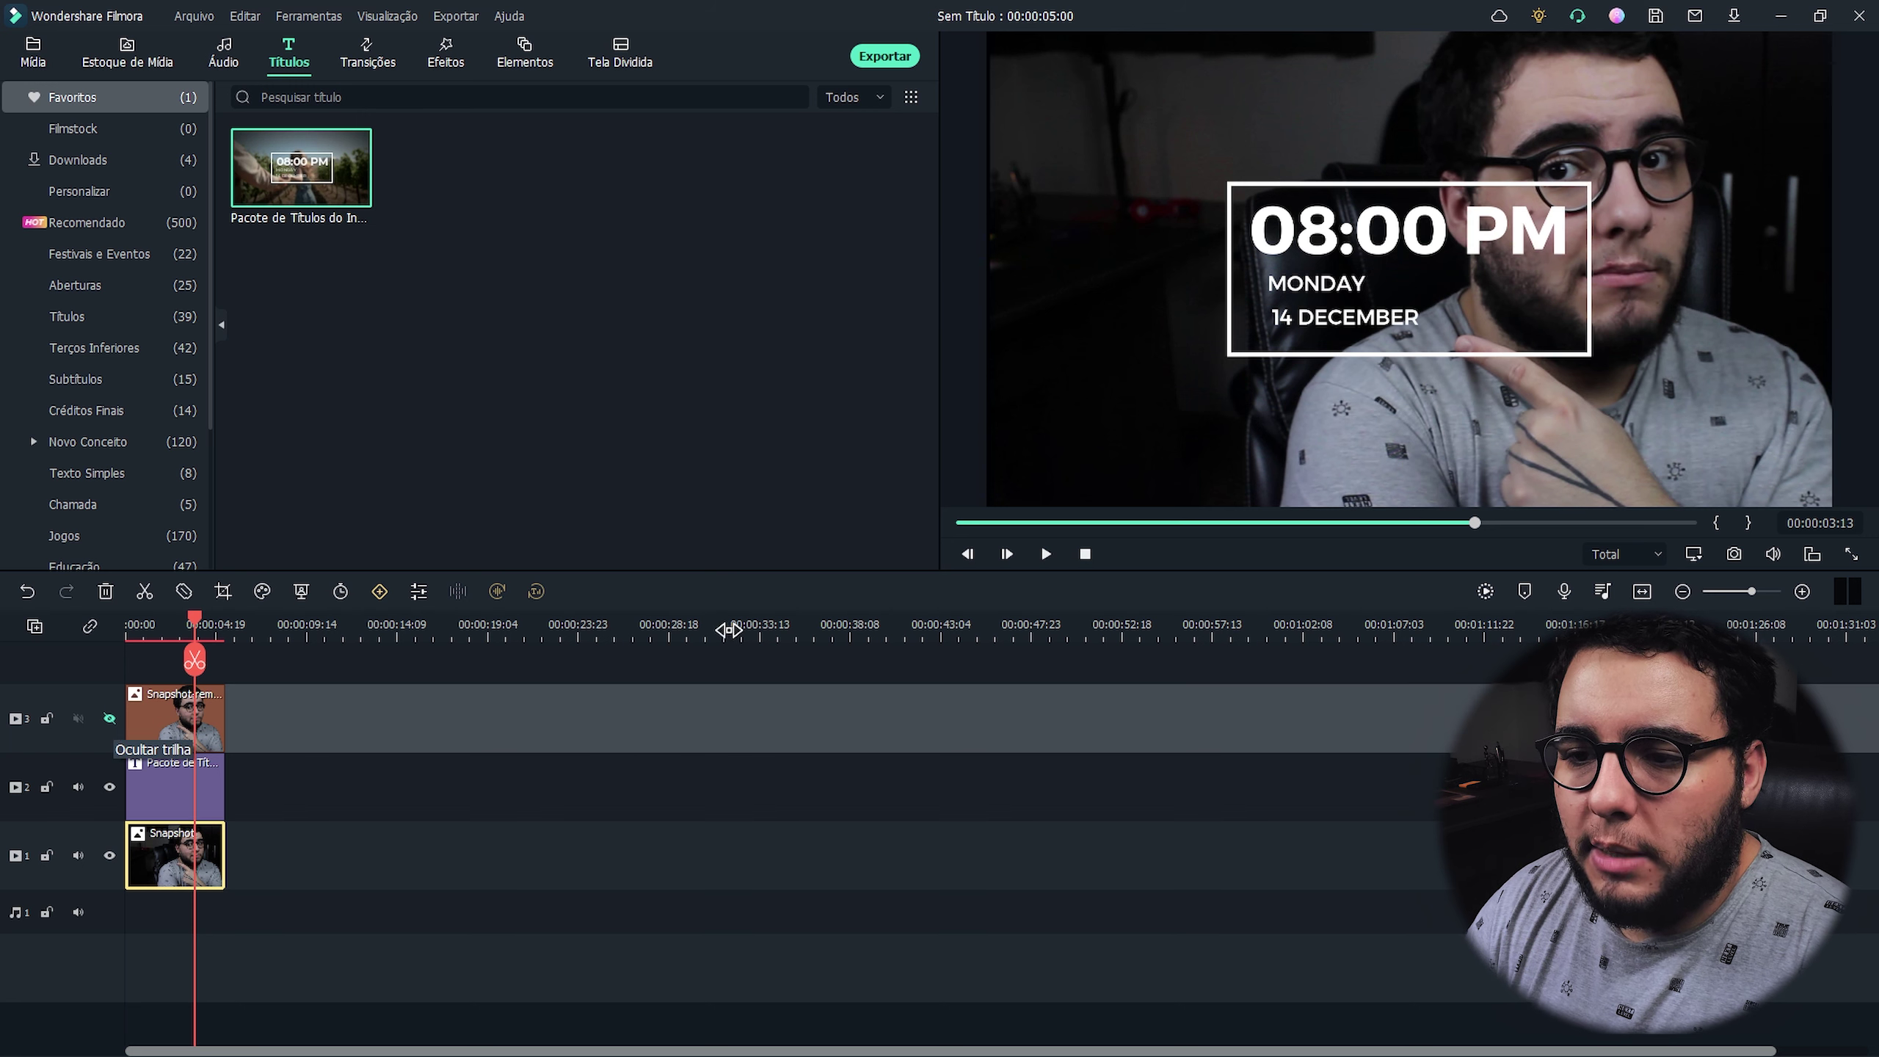
left_click(1328, 248)
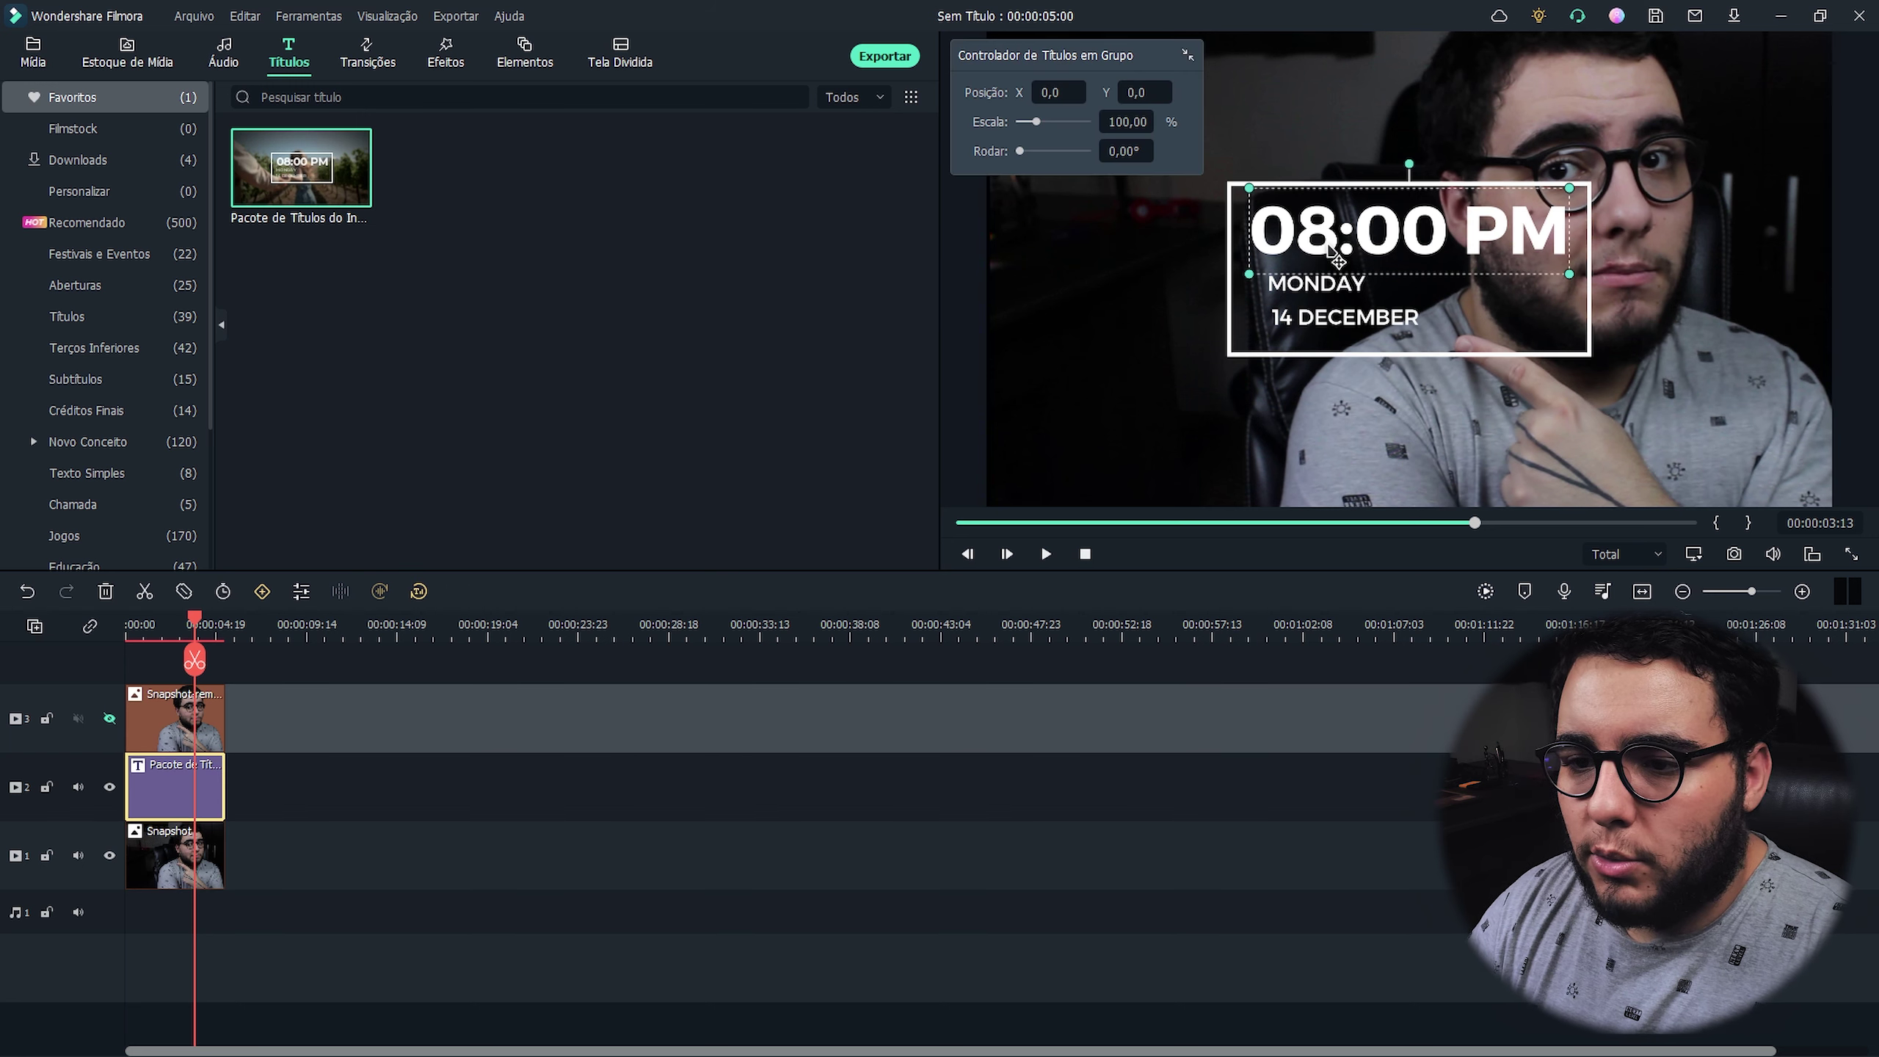
key("Delete")
left_click(1317, 283)
key("Delete")
left_click(1308, 317)
key("Delete")
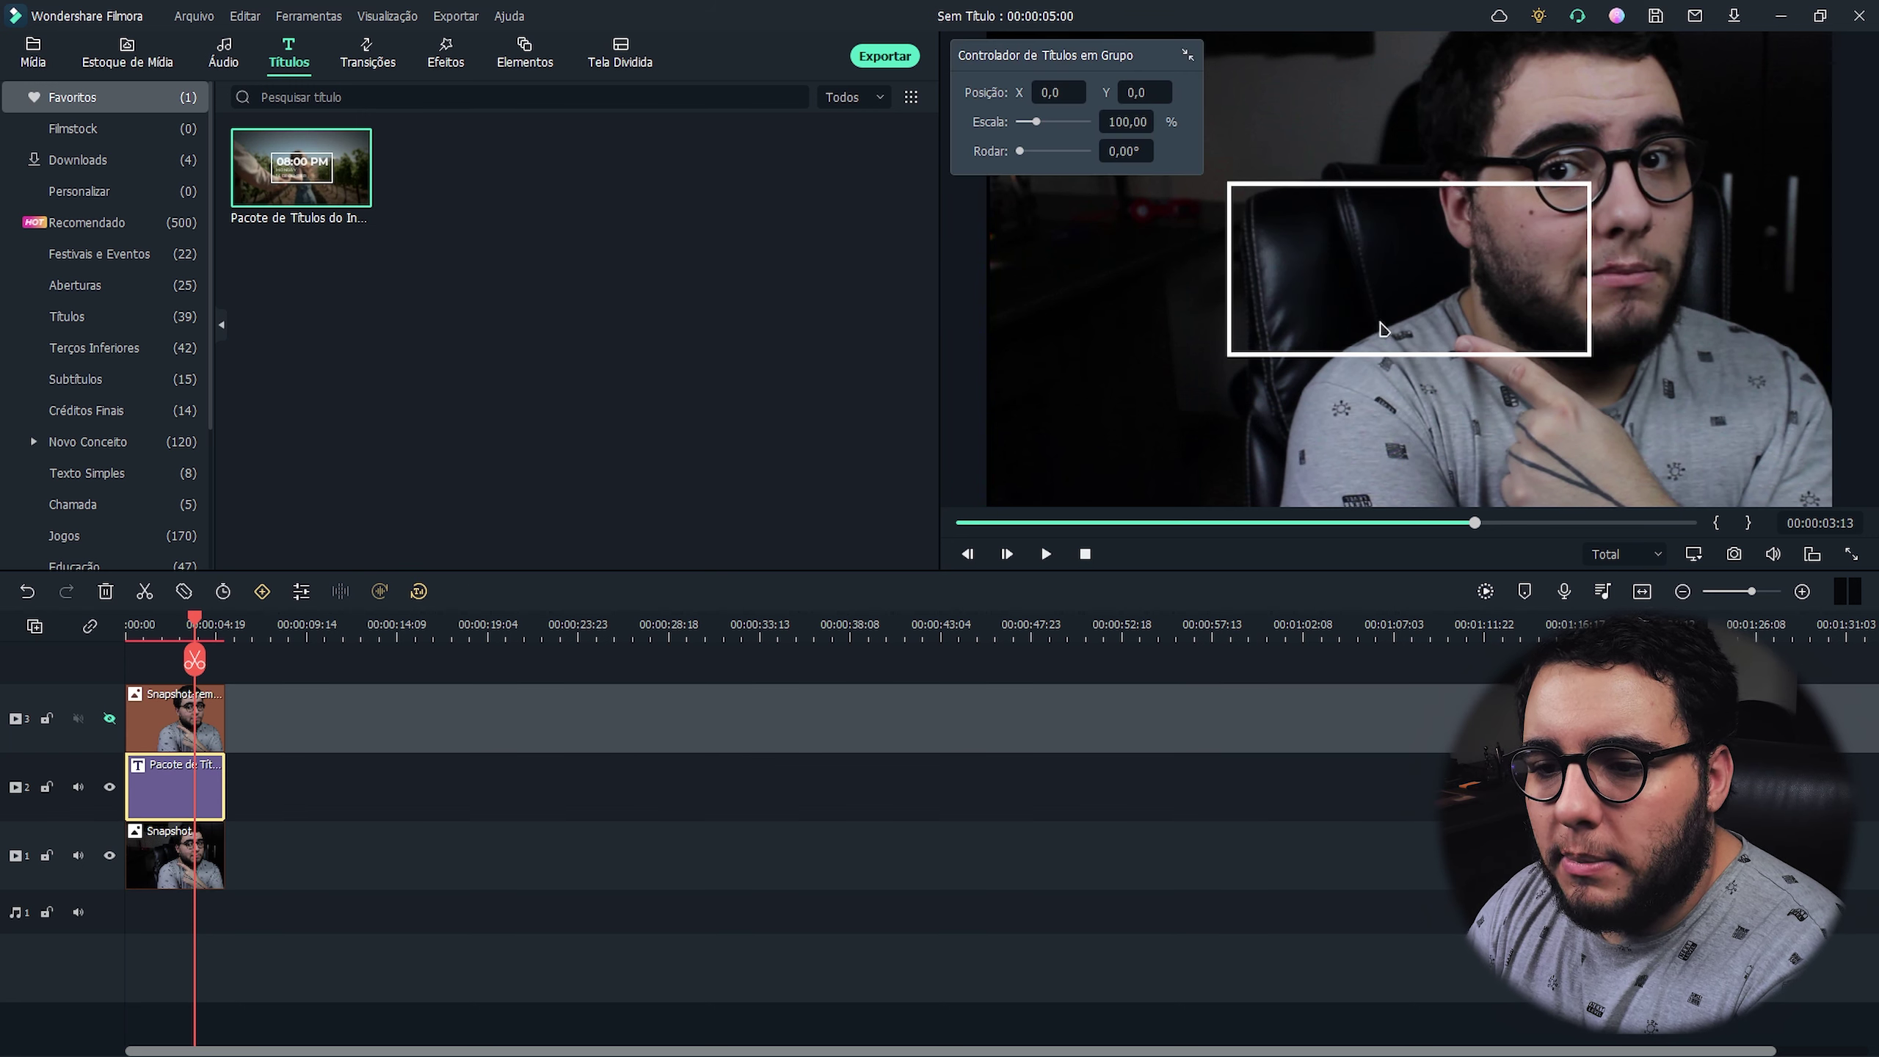
left_click(1296, 330)
Stretch the title's white rectangle in the advanced text editor until it borders the whole frame, and apply the change.
double_click(191, 792)
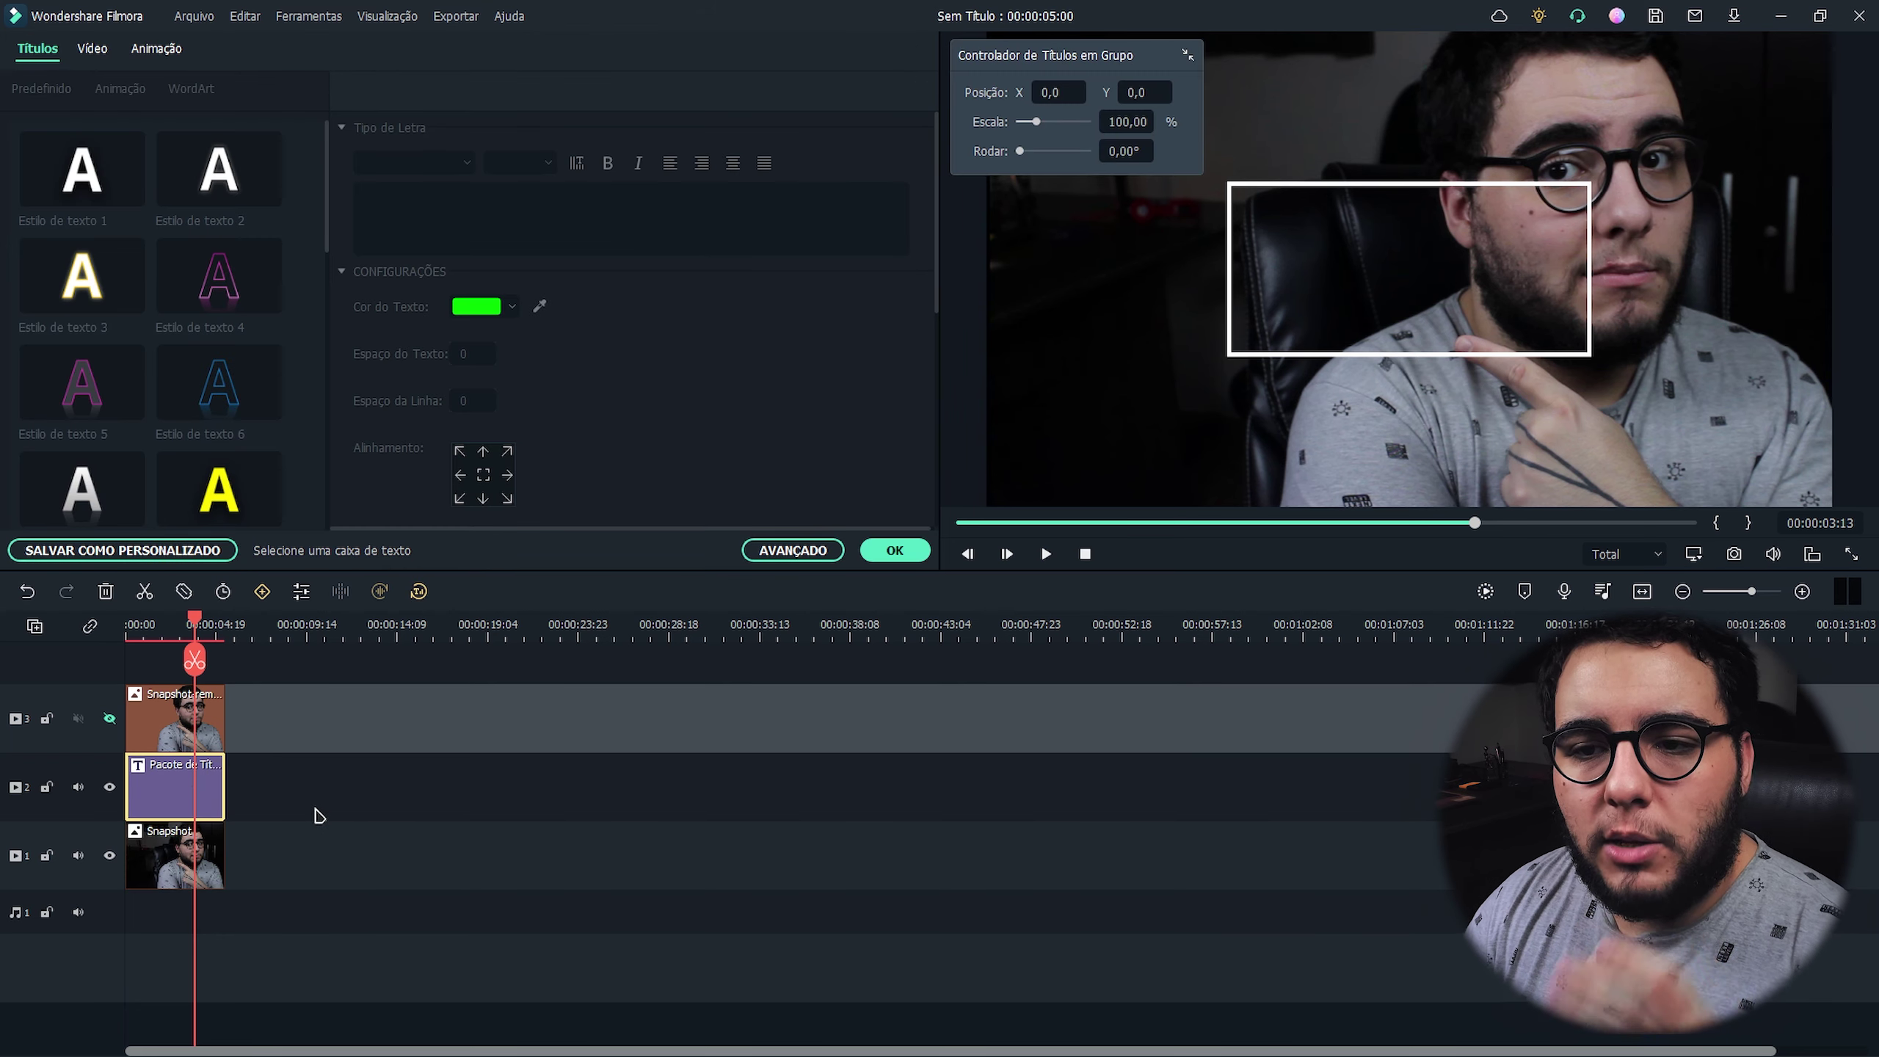
left_click(792, 550)
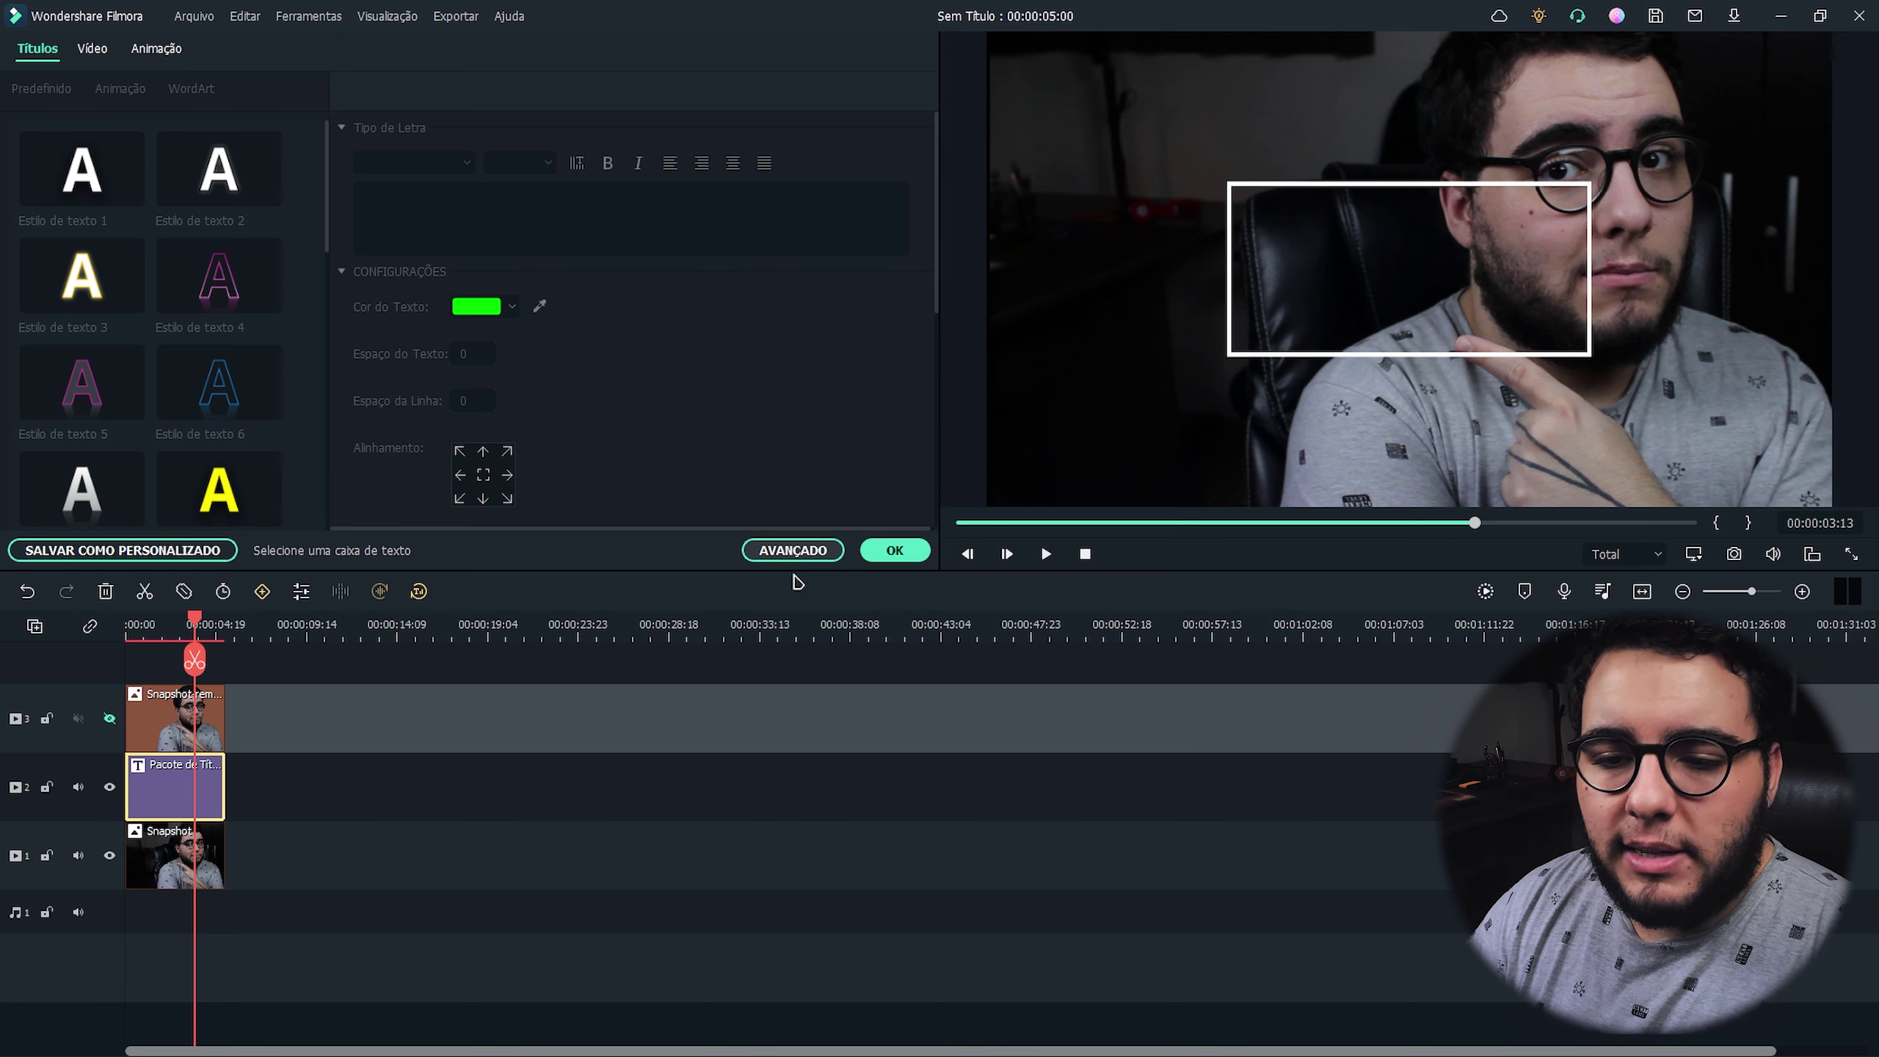
left_click(904, 702)
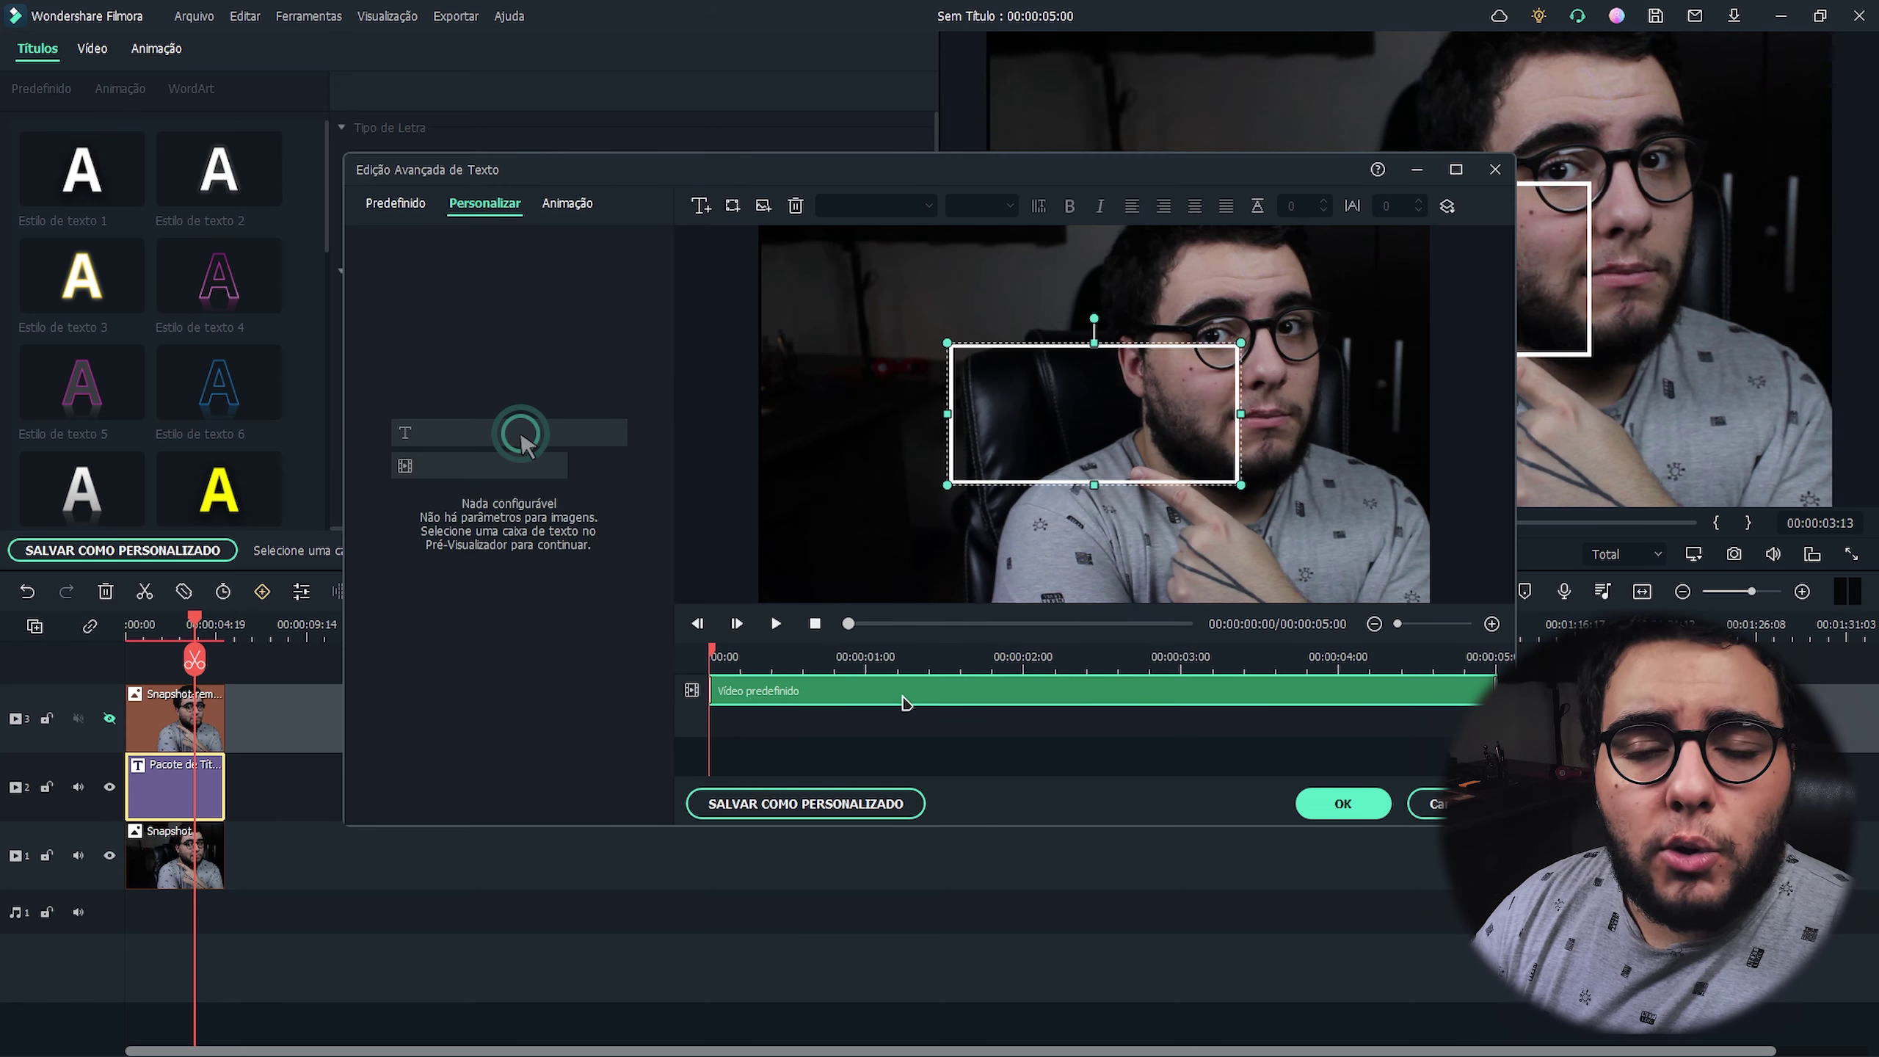
left_click_drag(1094, 486, 1092, 610)
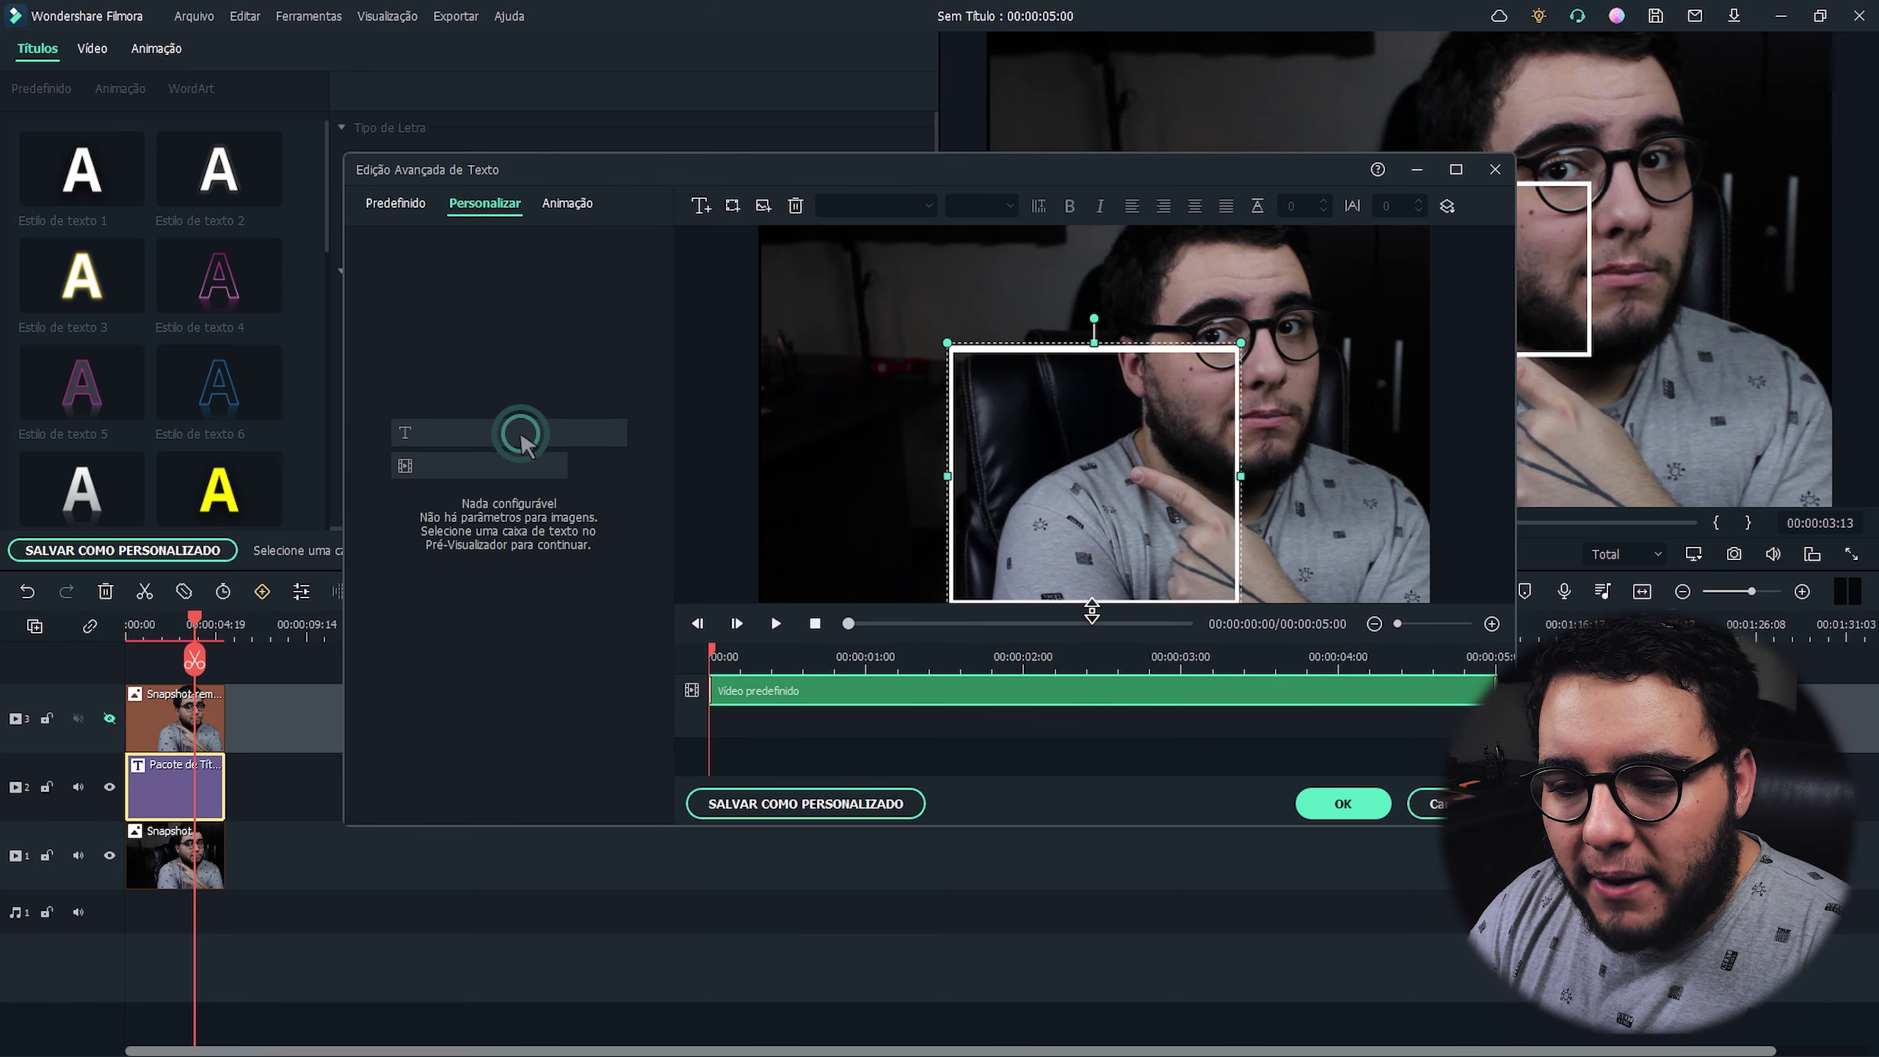
left_click_drag(947, 475, 753, 466)
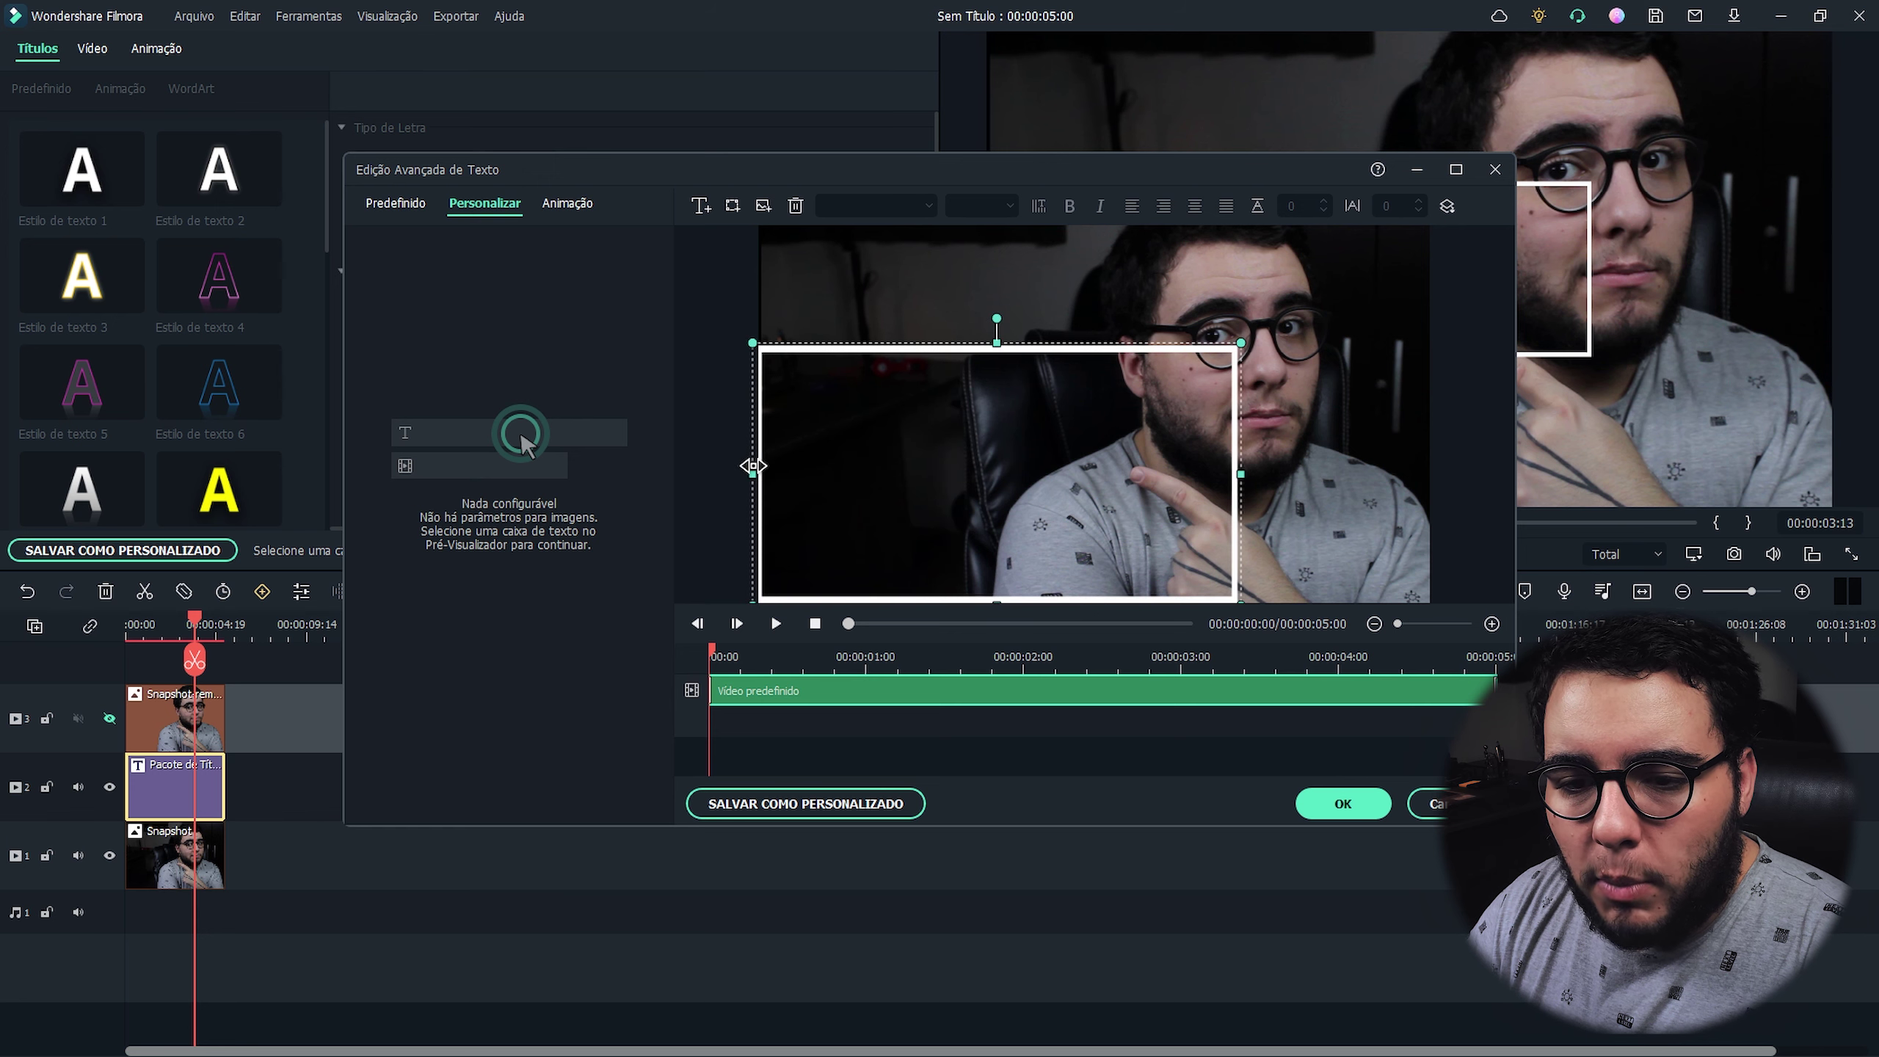
left_click_drag(997, 343, 997, 224)
left_click_drag(1241, 474, 1428, 474)
left_click(1343, 803)
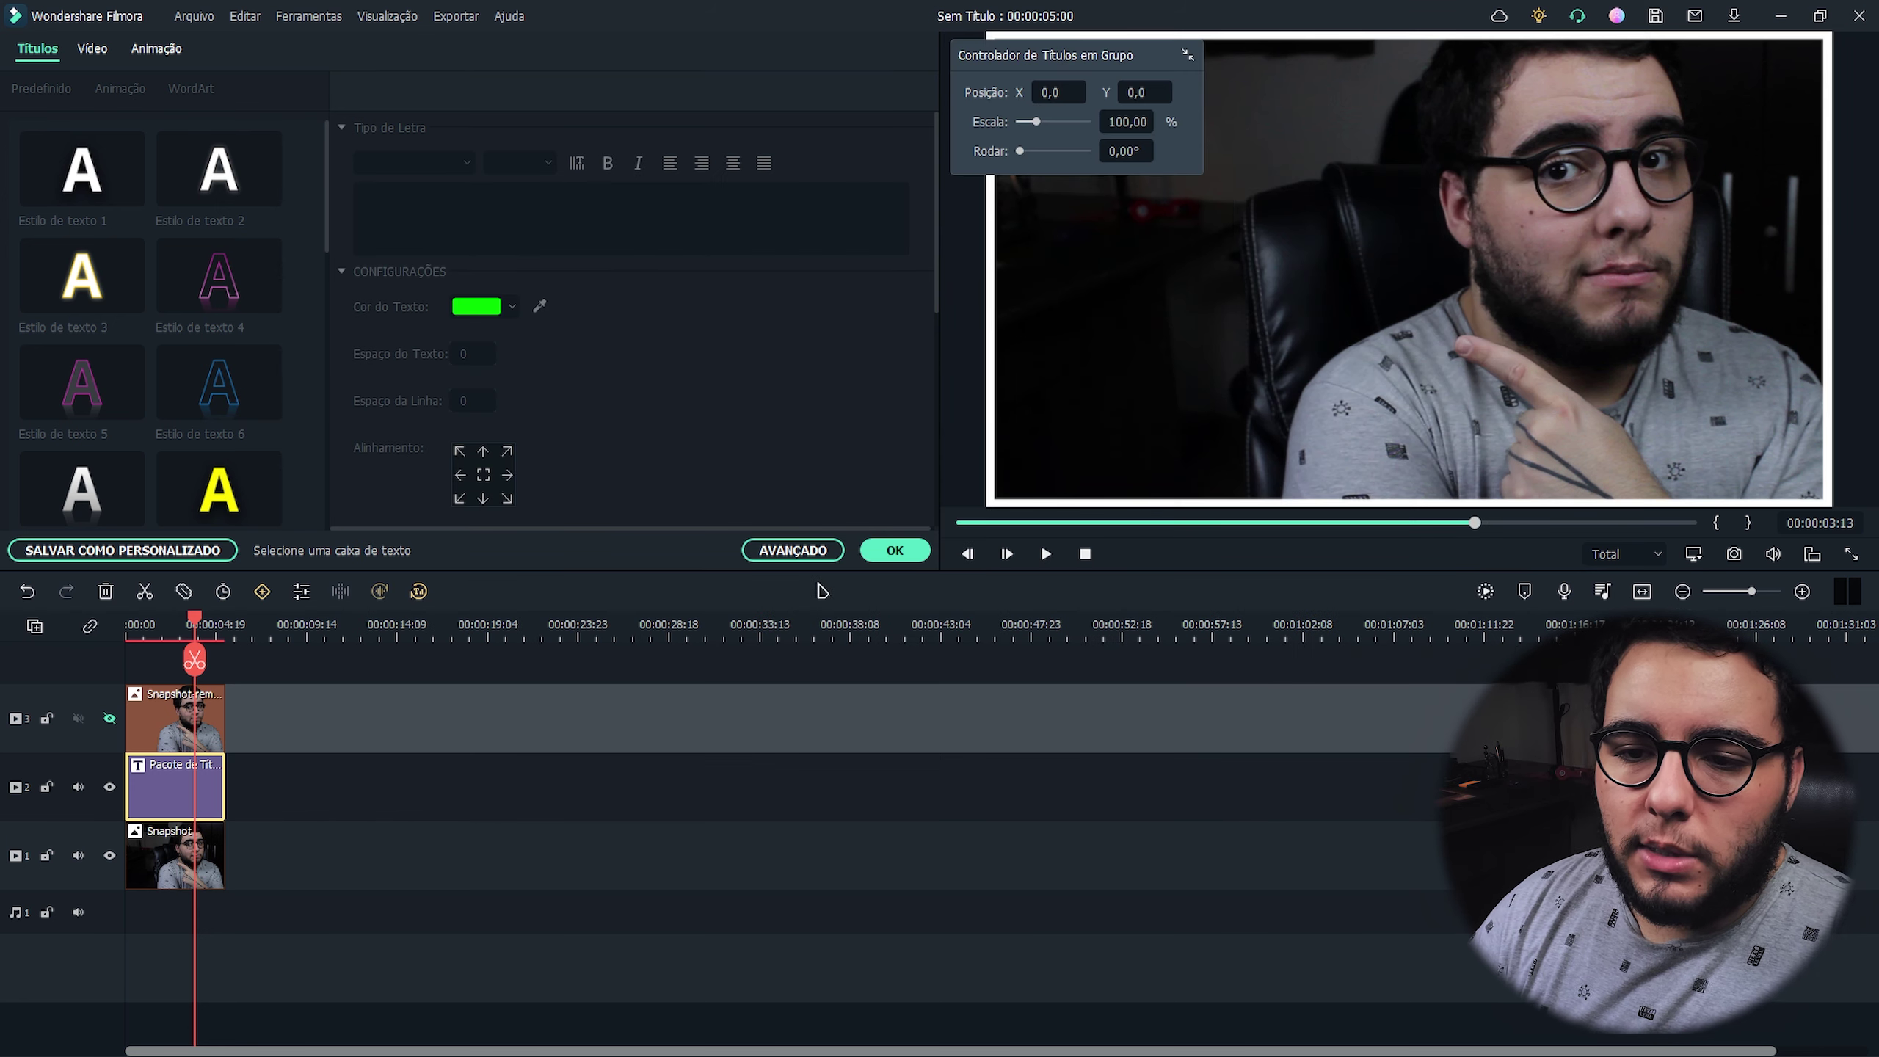
Move the title group controller off the preview and show the cutout's track again.
left_click_drag(1154, 70, 894, 62)
left_click(109, 718)
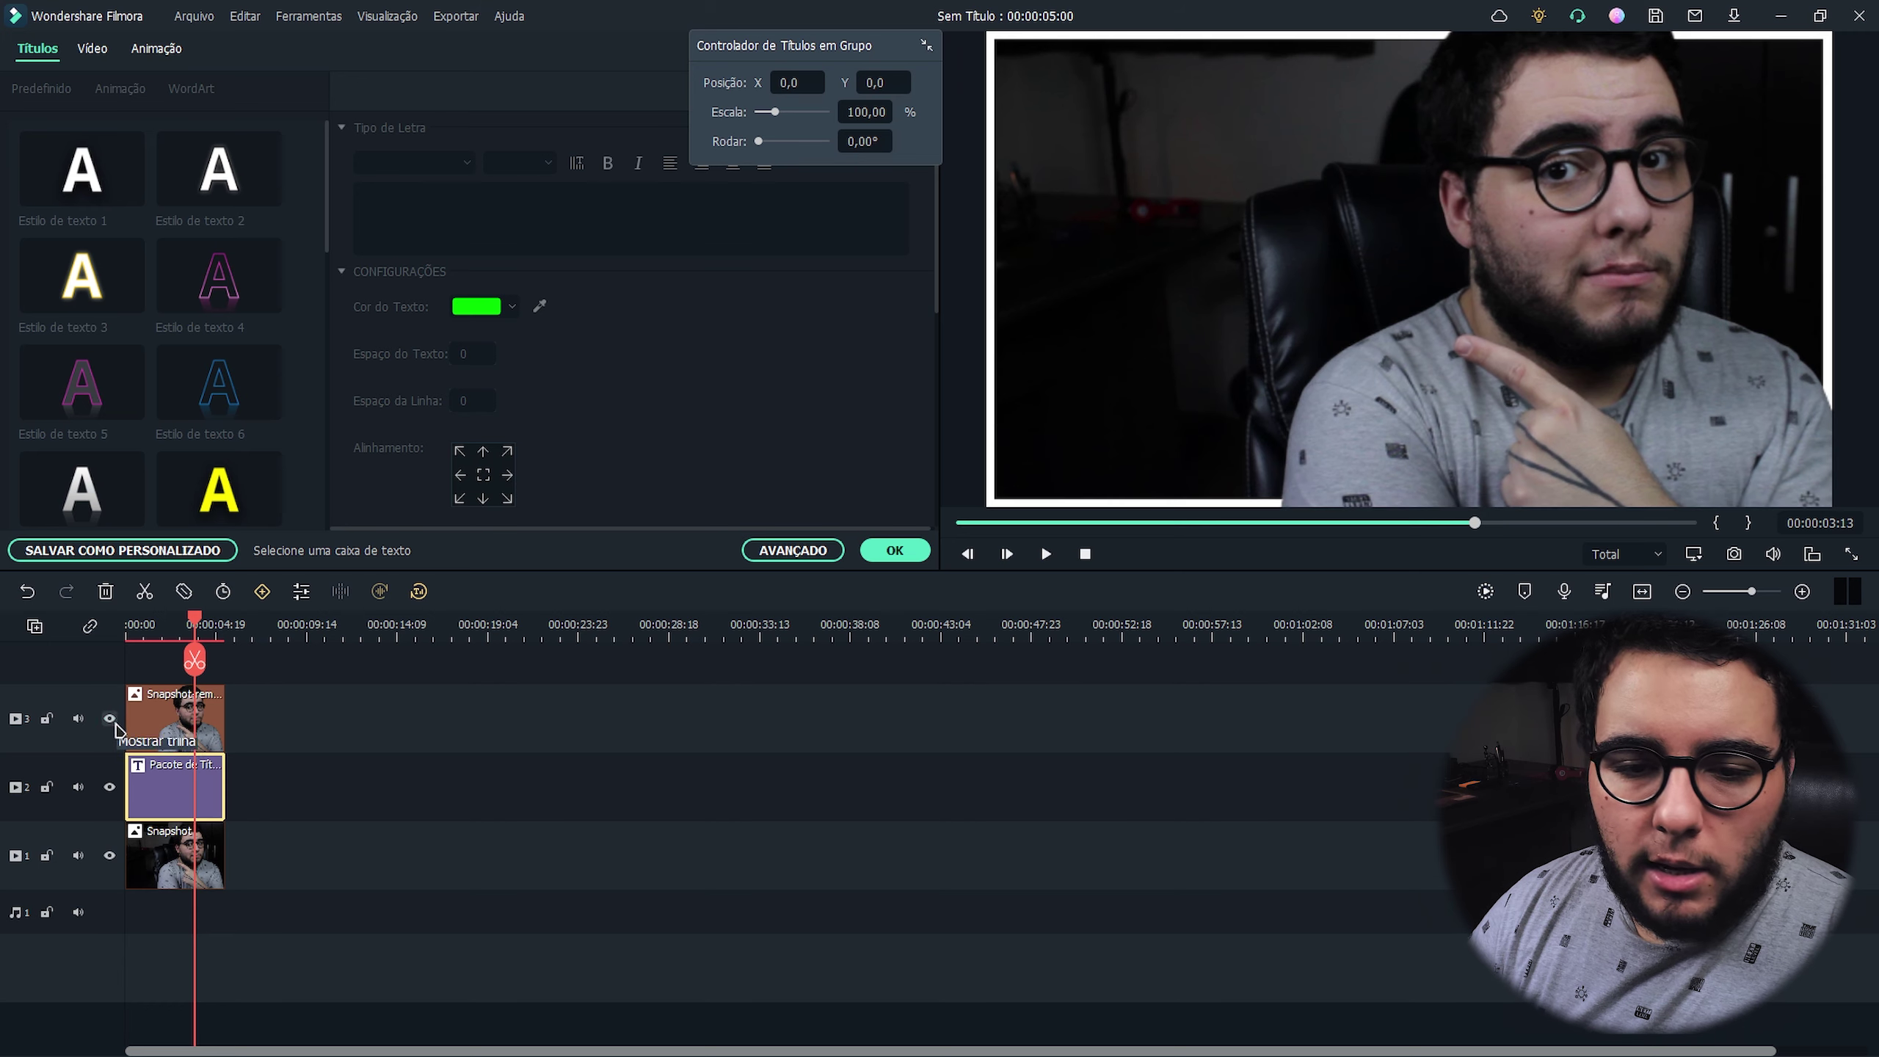
left_click(430, 768)
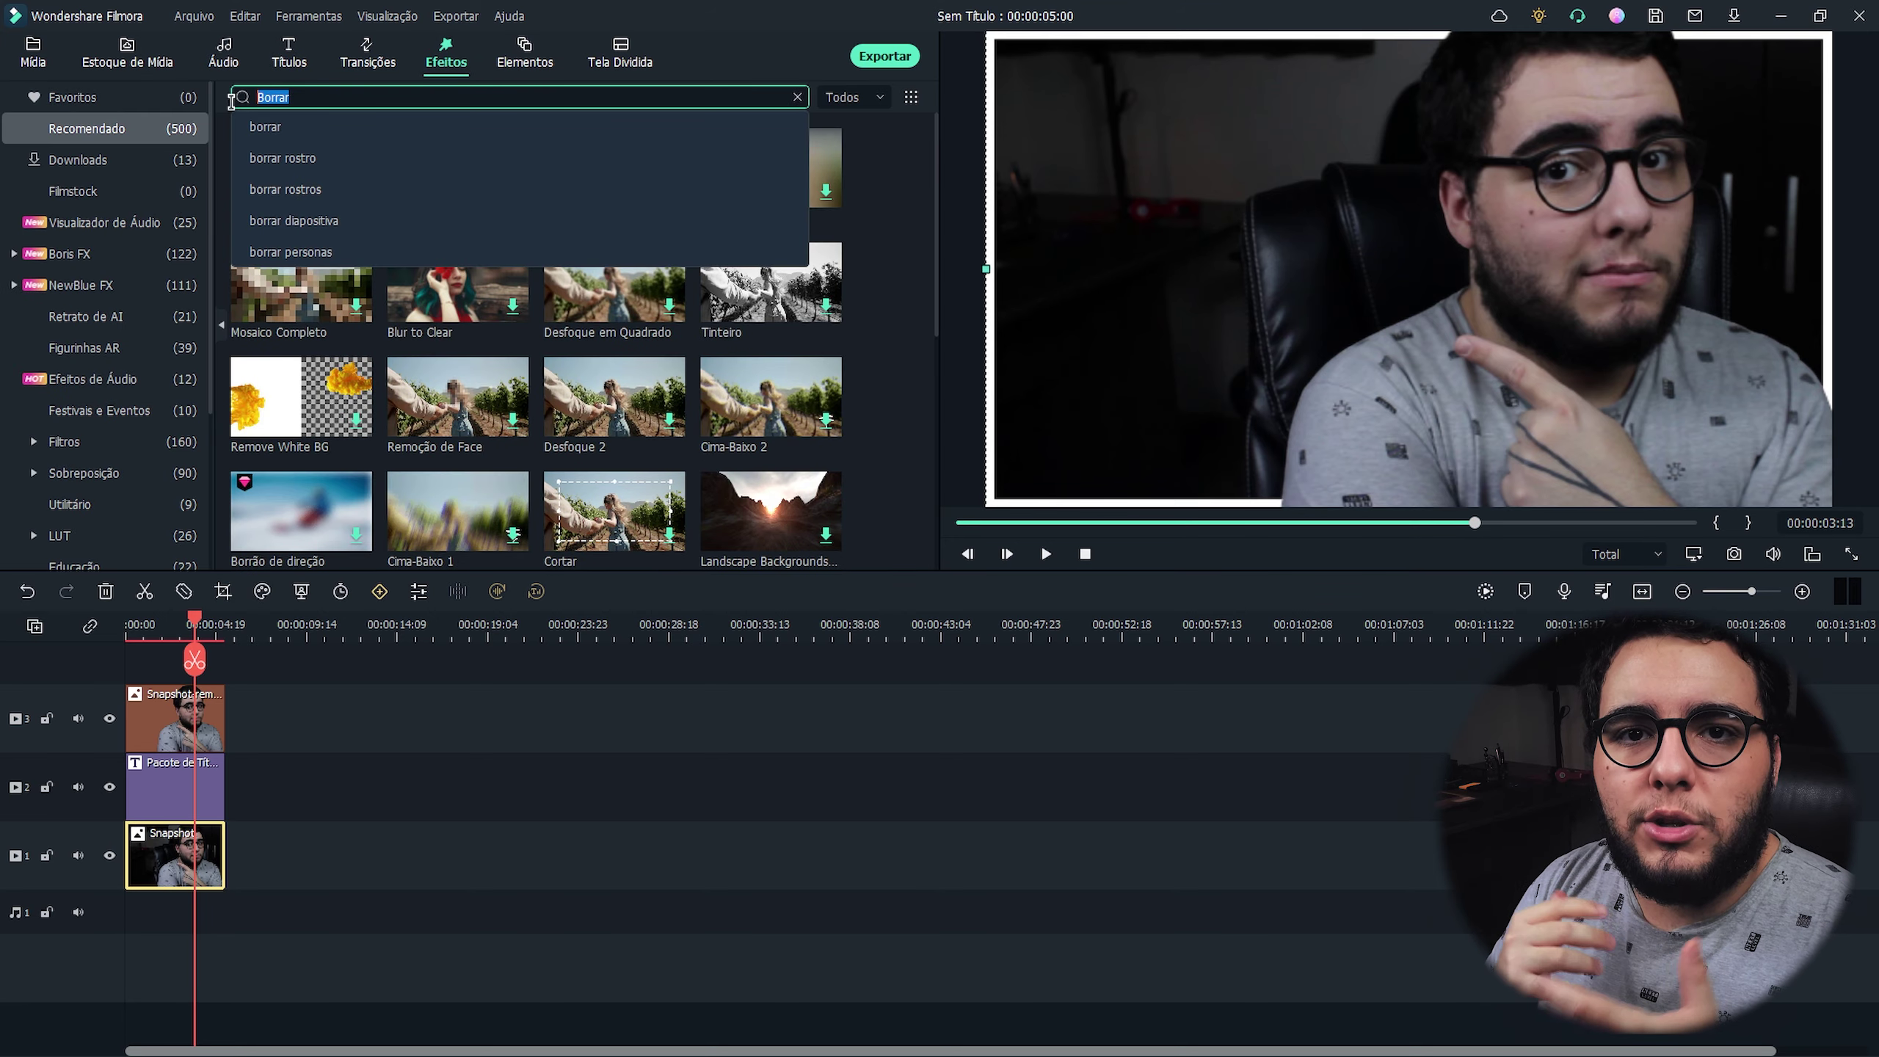
Search the effects for "Desfoque" and apply the Desfoque effect to the original snapshot on track 1.
type("Desfo")
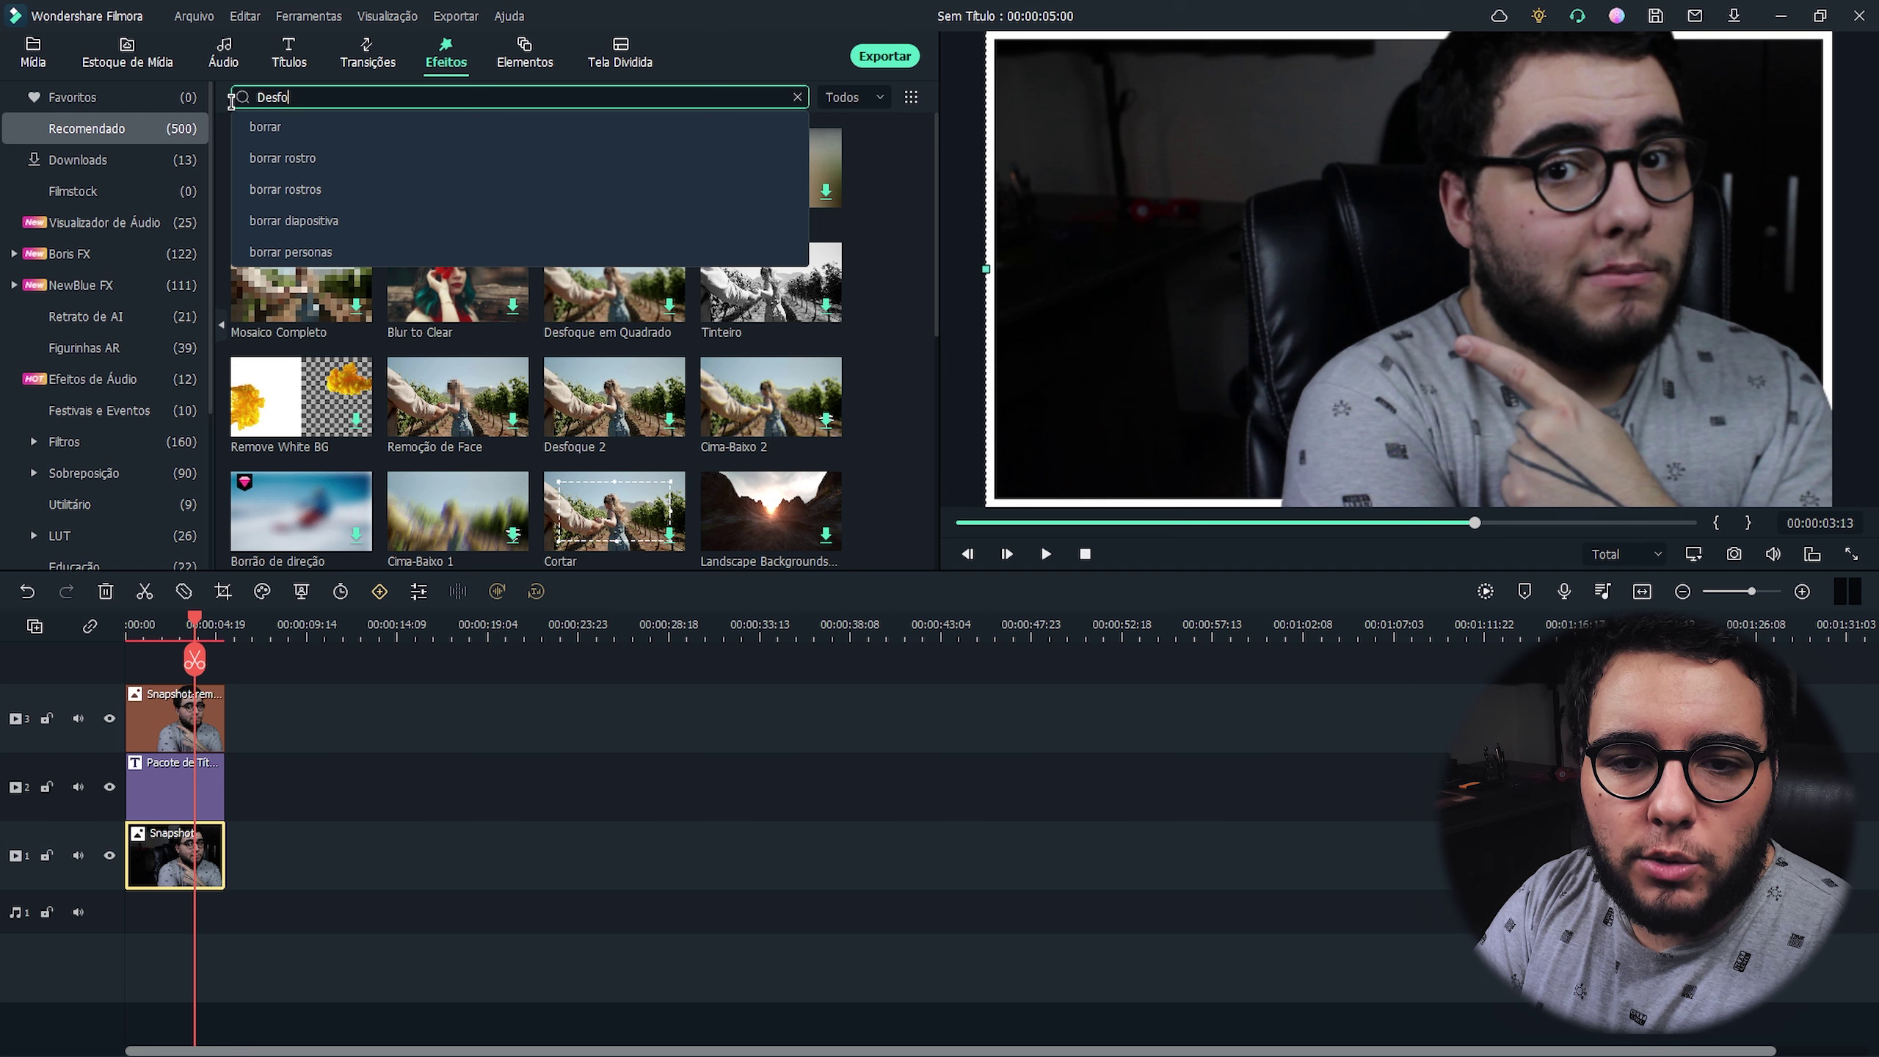
type("que")
key("Return")
left_click_drag(354, 191, 186, 859)
Set the snapshot's Desfoque effect to Incremento de Fase 0, Taxa de Zoom 1 and Opacidade 89.
double_click(174, 859)
left_click(88, 92)
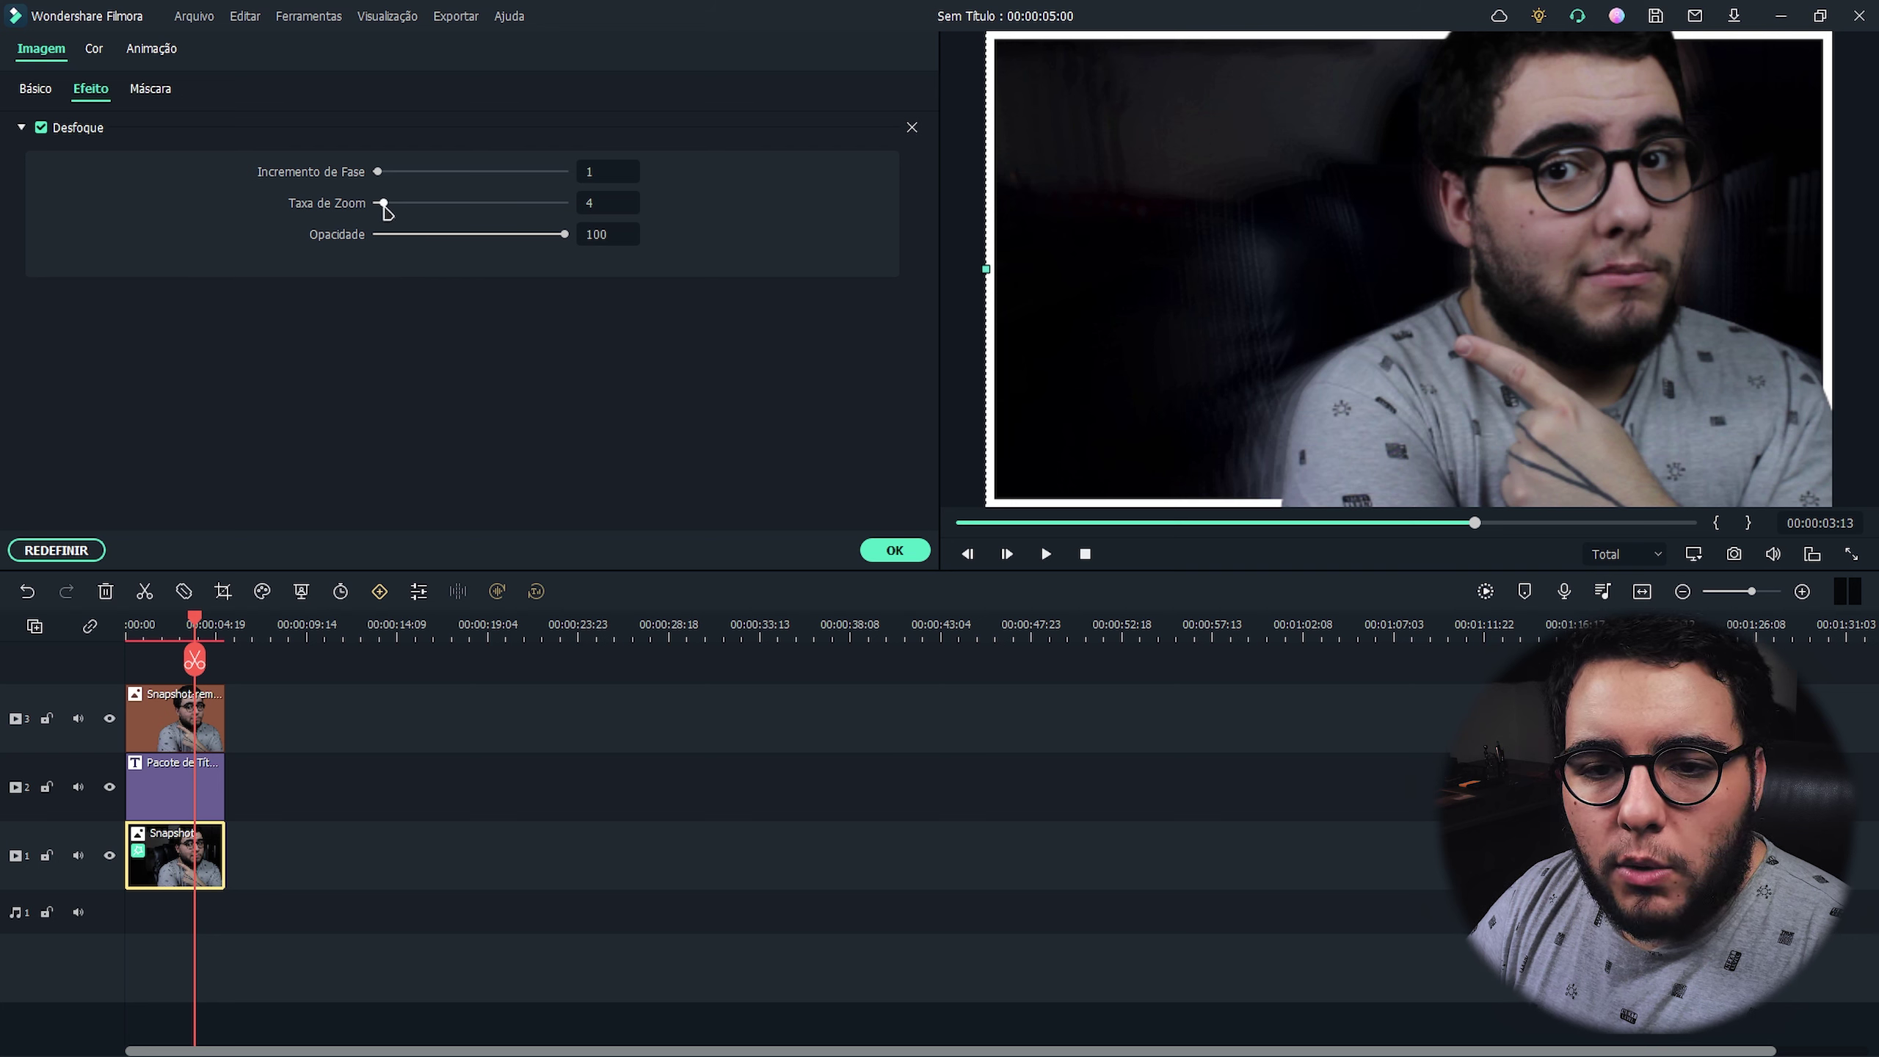
left_click_drag(383, 207, 381, 217)
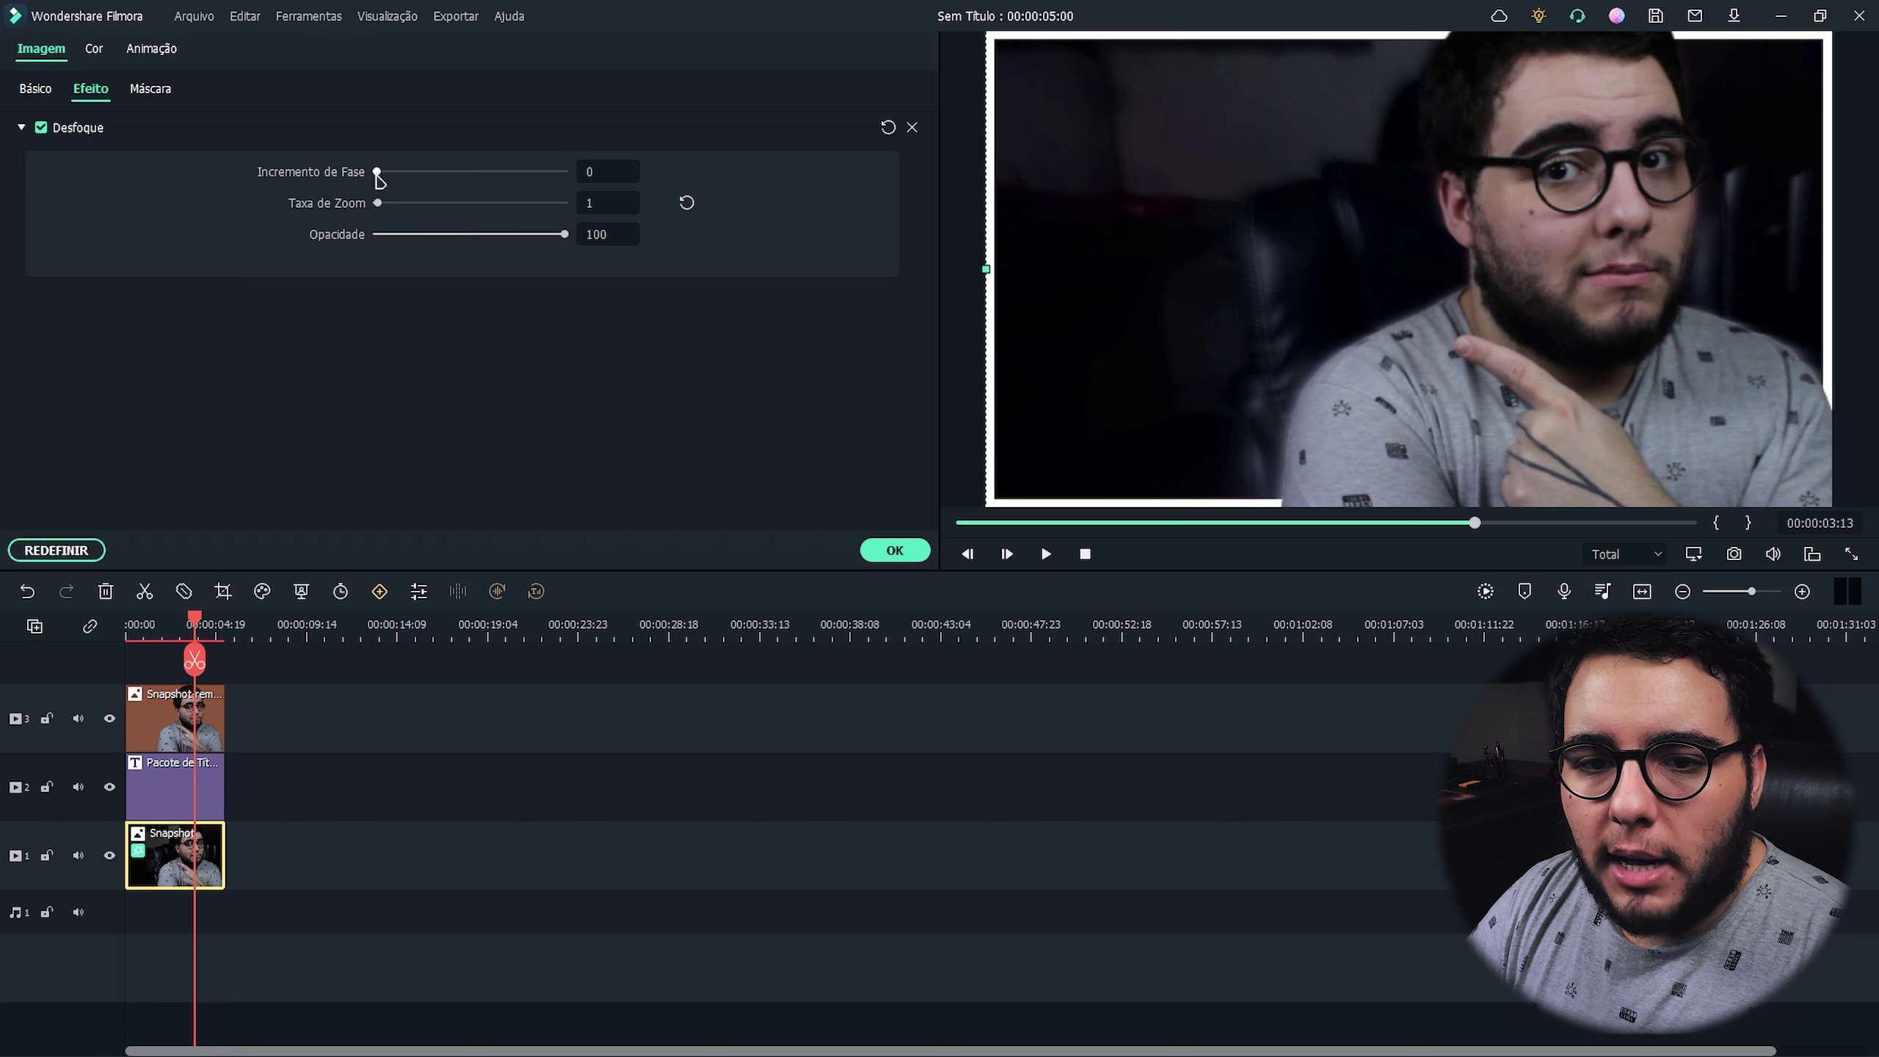
mouse_move(563, 235)
left_mouse_down()
mouse_move(487, 252)
mouse_move(551, 246)
left_mouse_up()
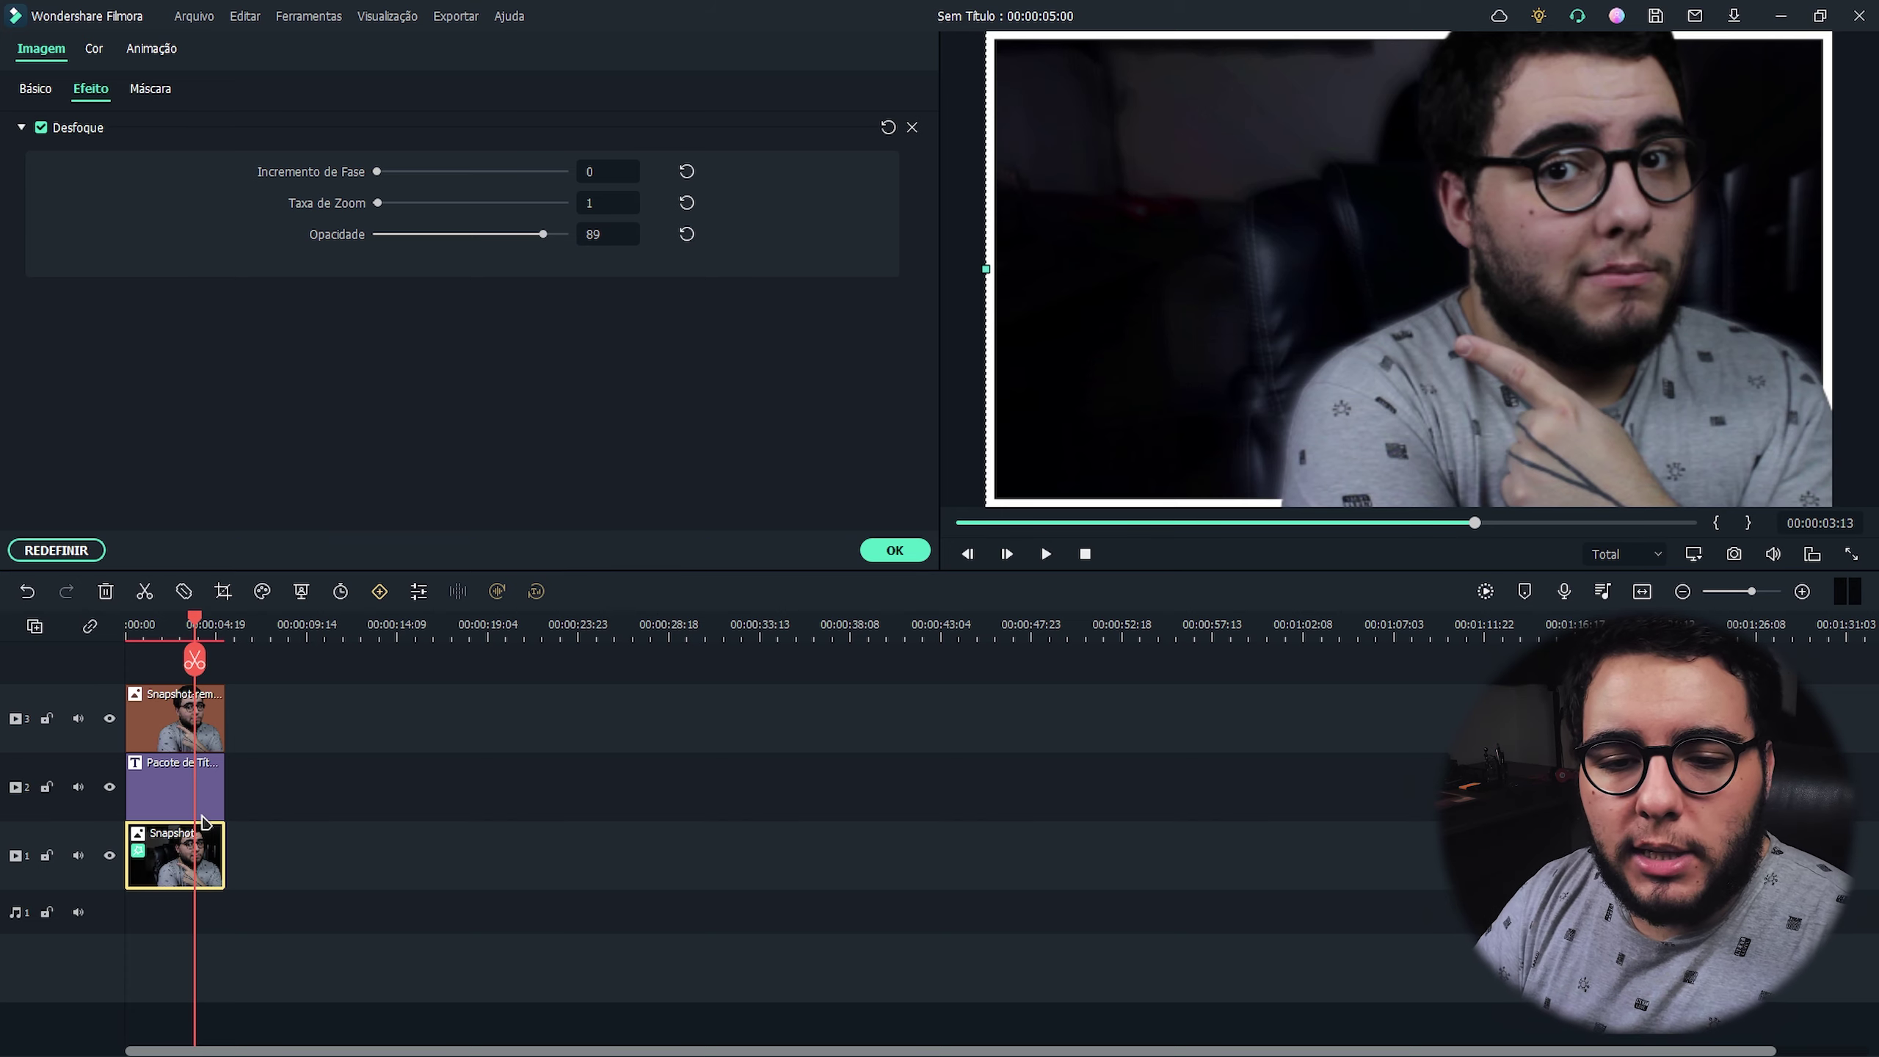
Open advanced colour correction for the cutout on track 3 and set Vibração to 48 and Saturação to 12.
left_click(191, 707)
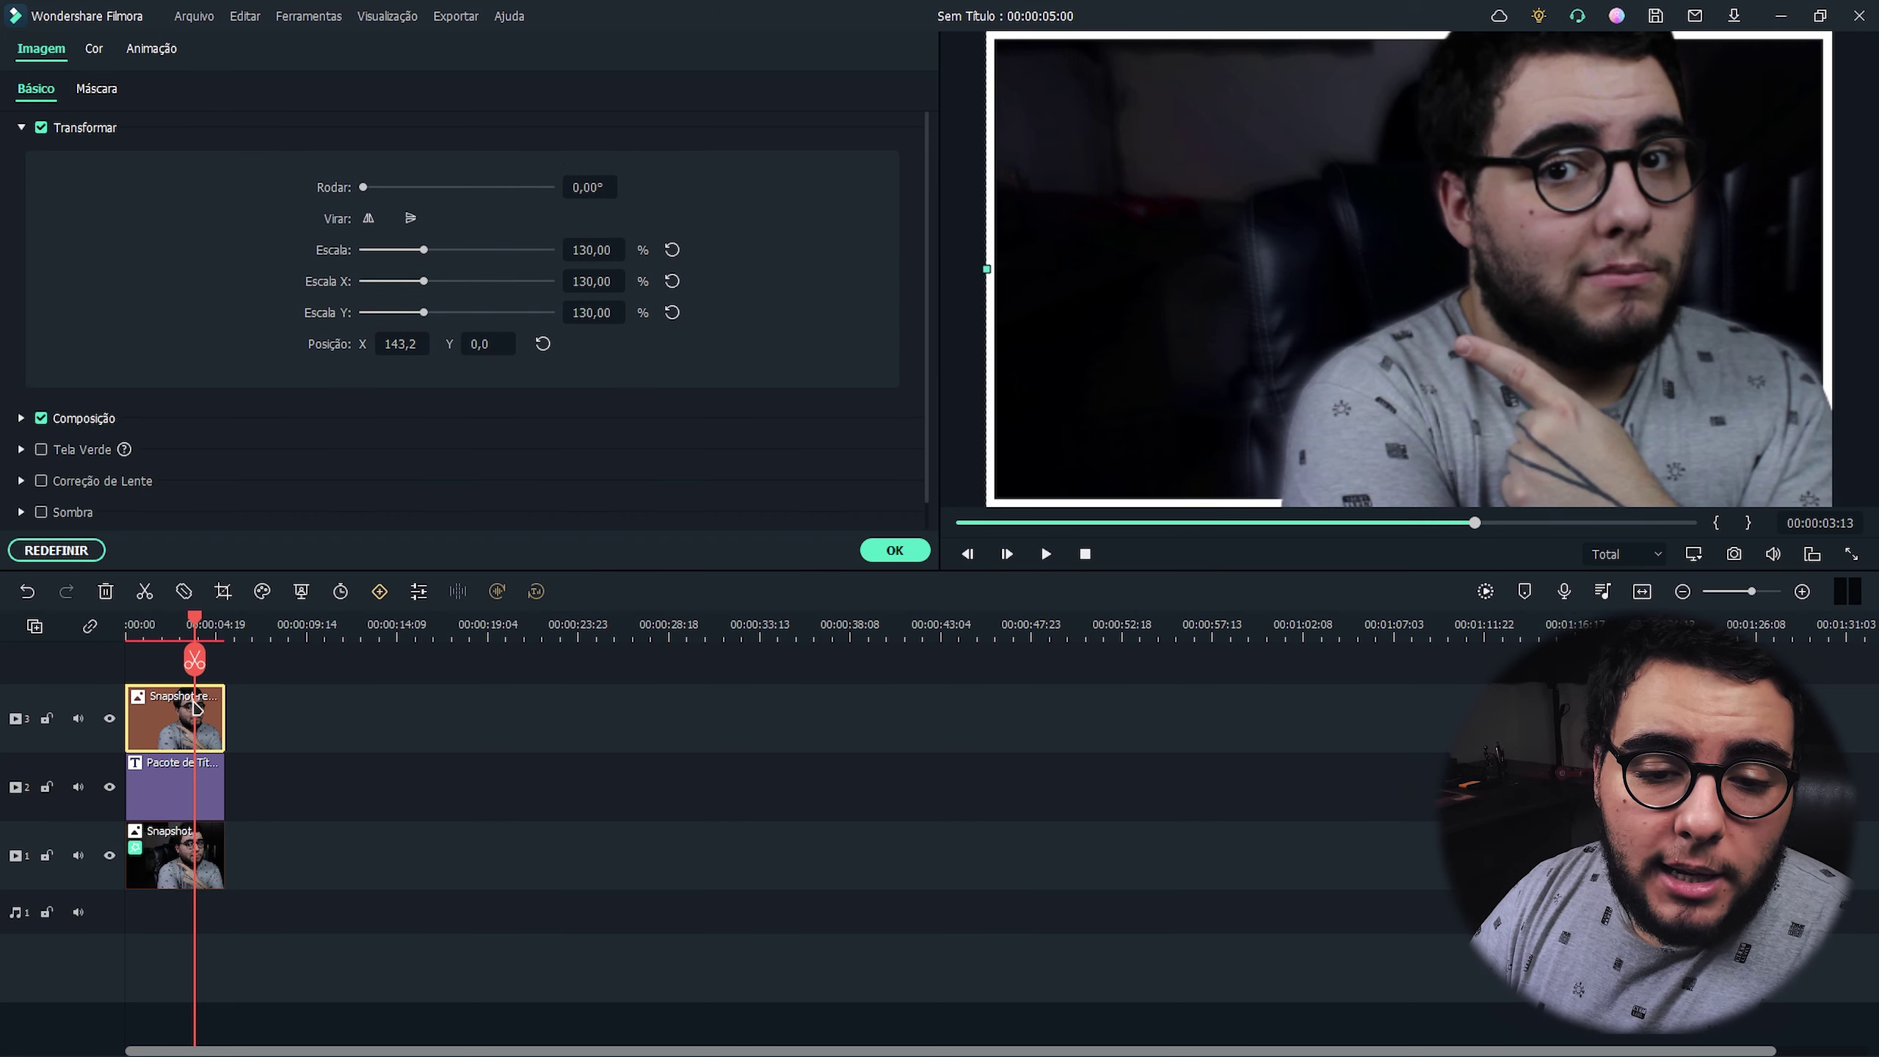
left_click(262, 591)
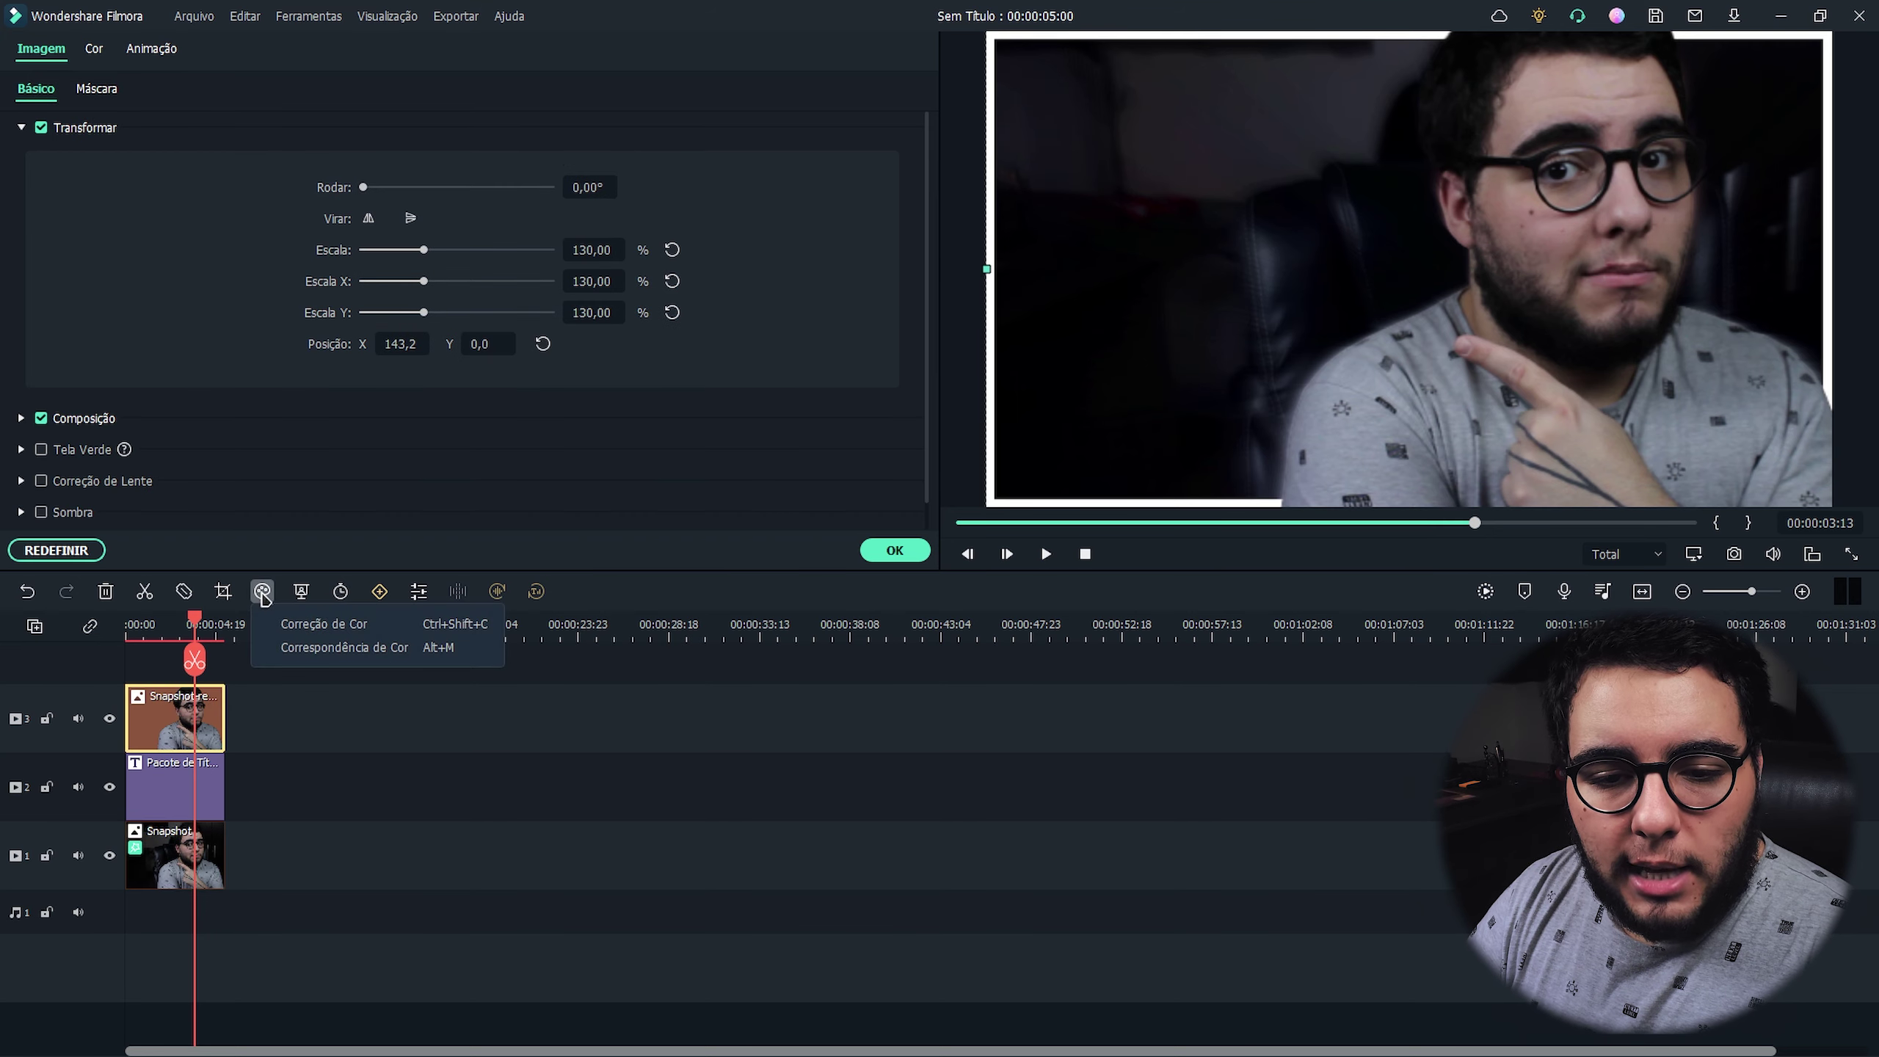
left_click(323, 625)
left_click(465, 209)
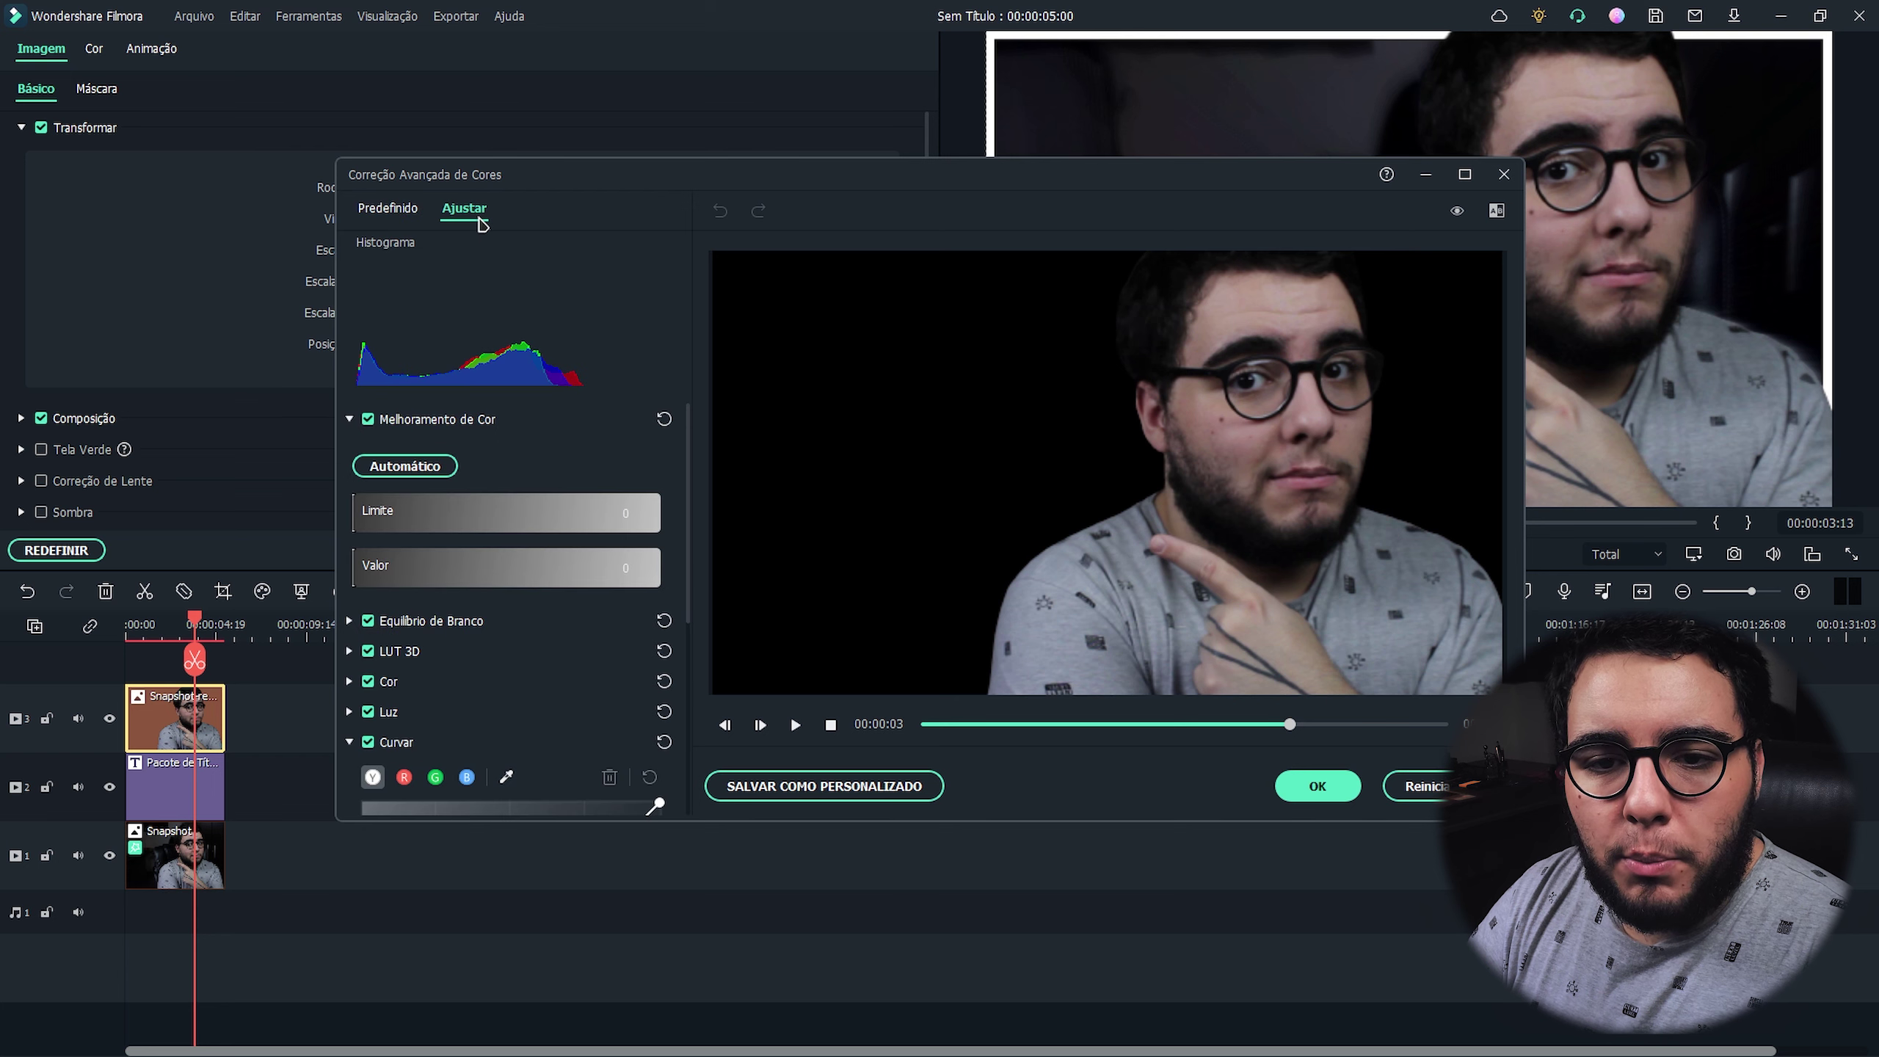
scroll(533, 588, "down", 3)
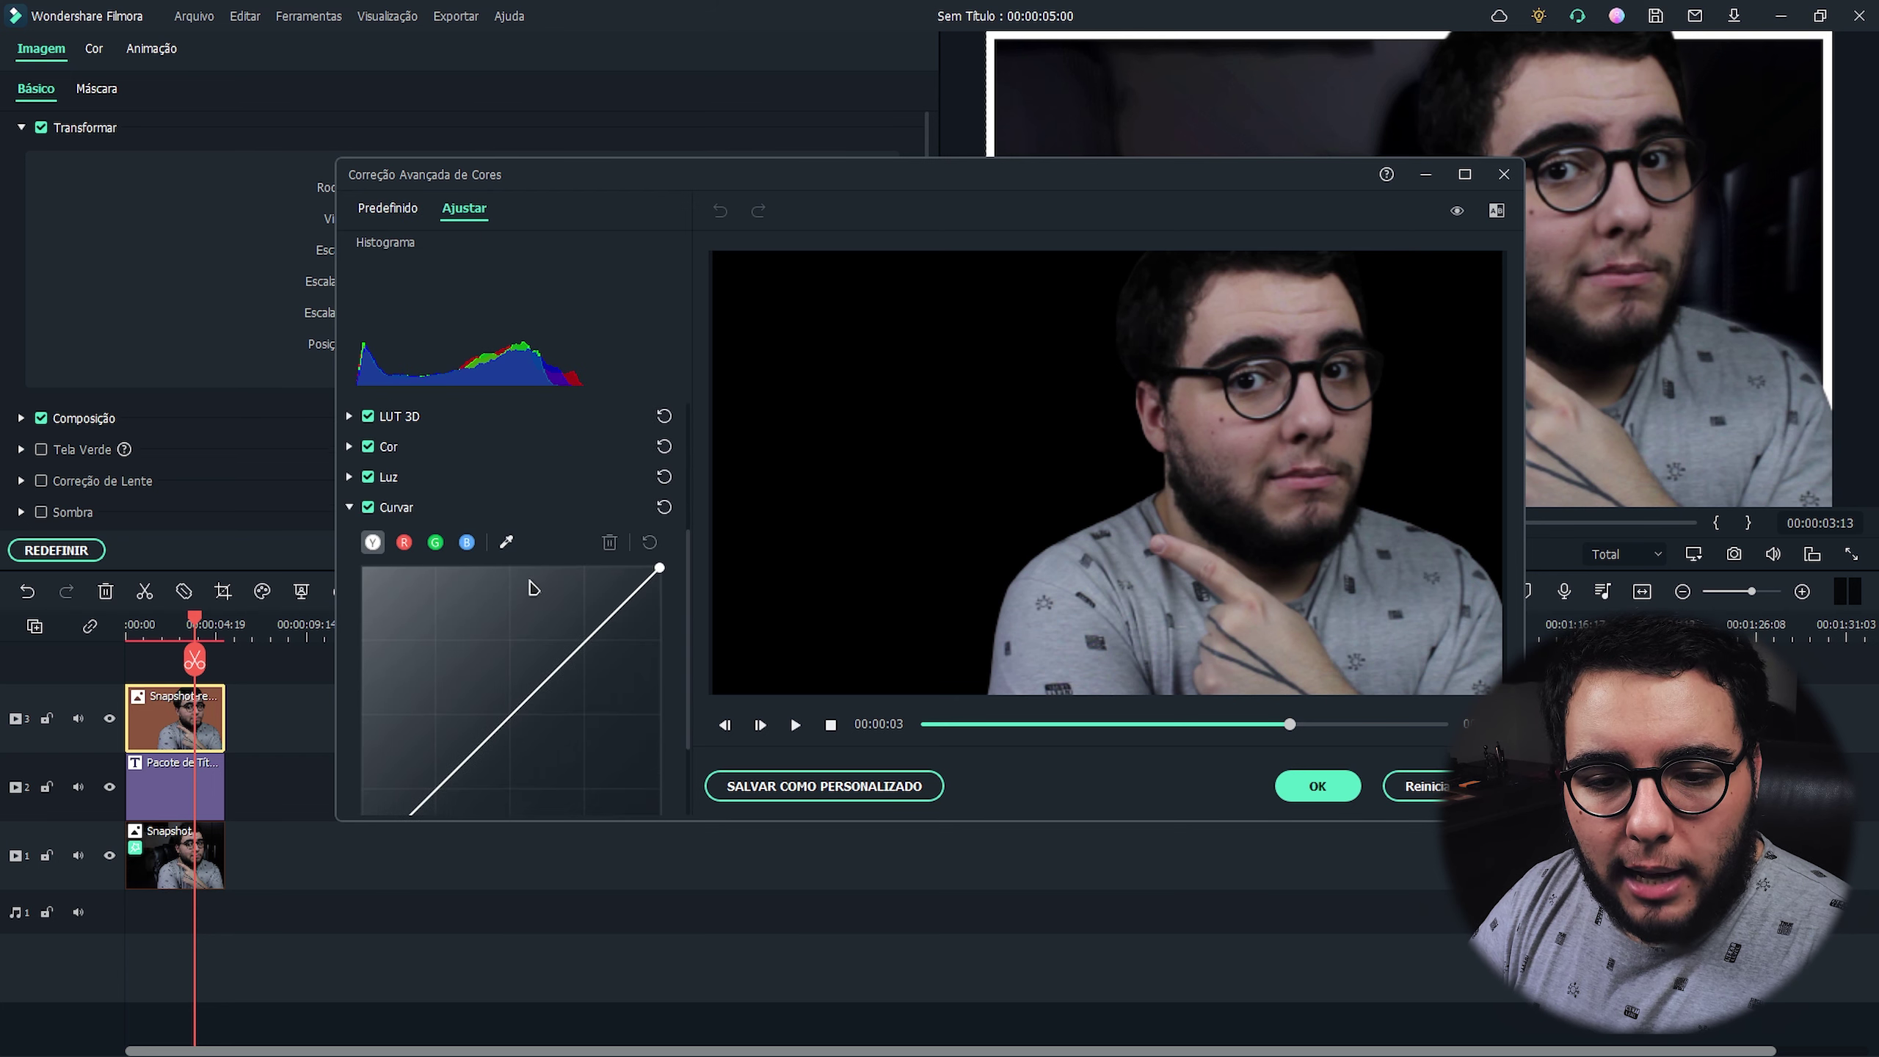
left_click(388, 445)
scroll(507, 697, "down", 3)
left_click(515, 614)
left_click_drag(515, 614, 582, 619)
left_click_drag(510, 678, 527, 671)
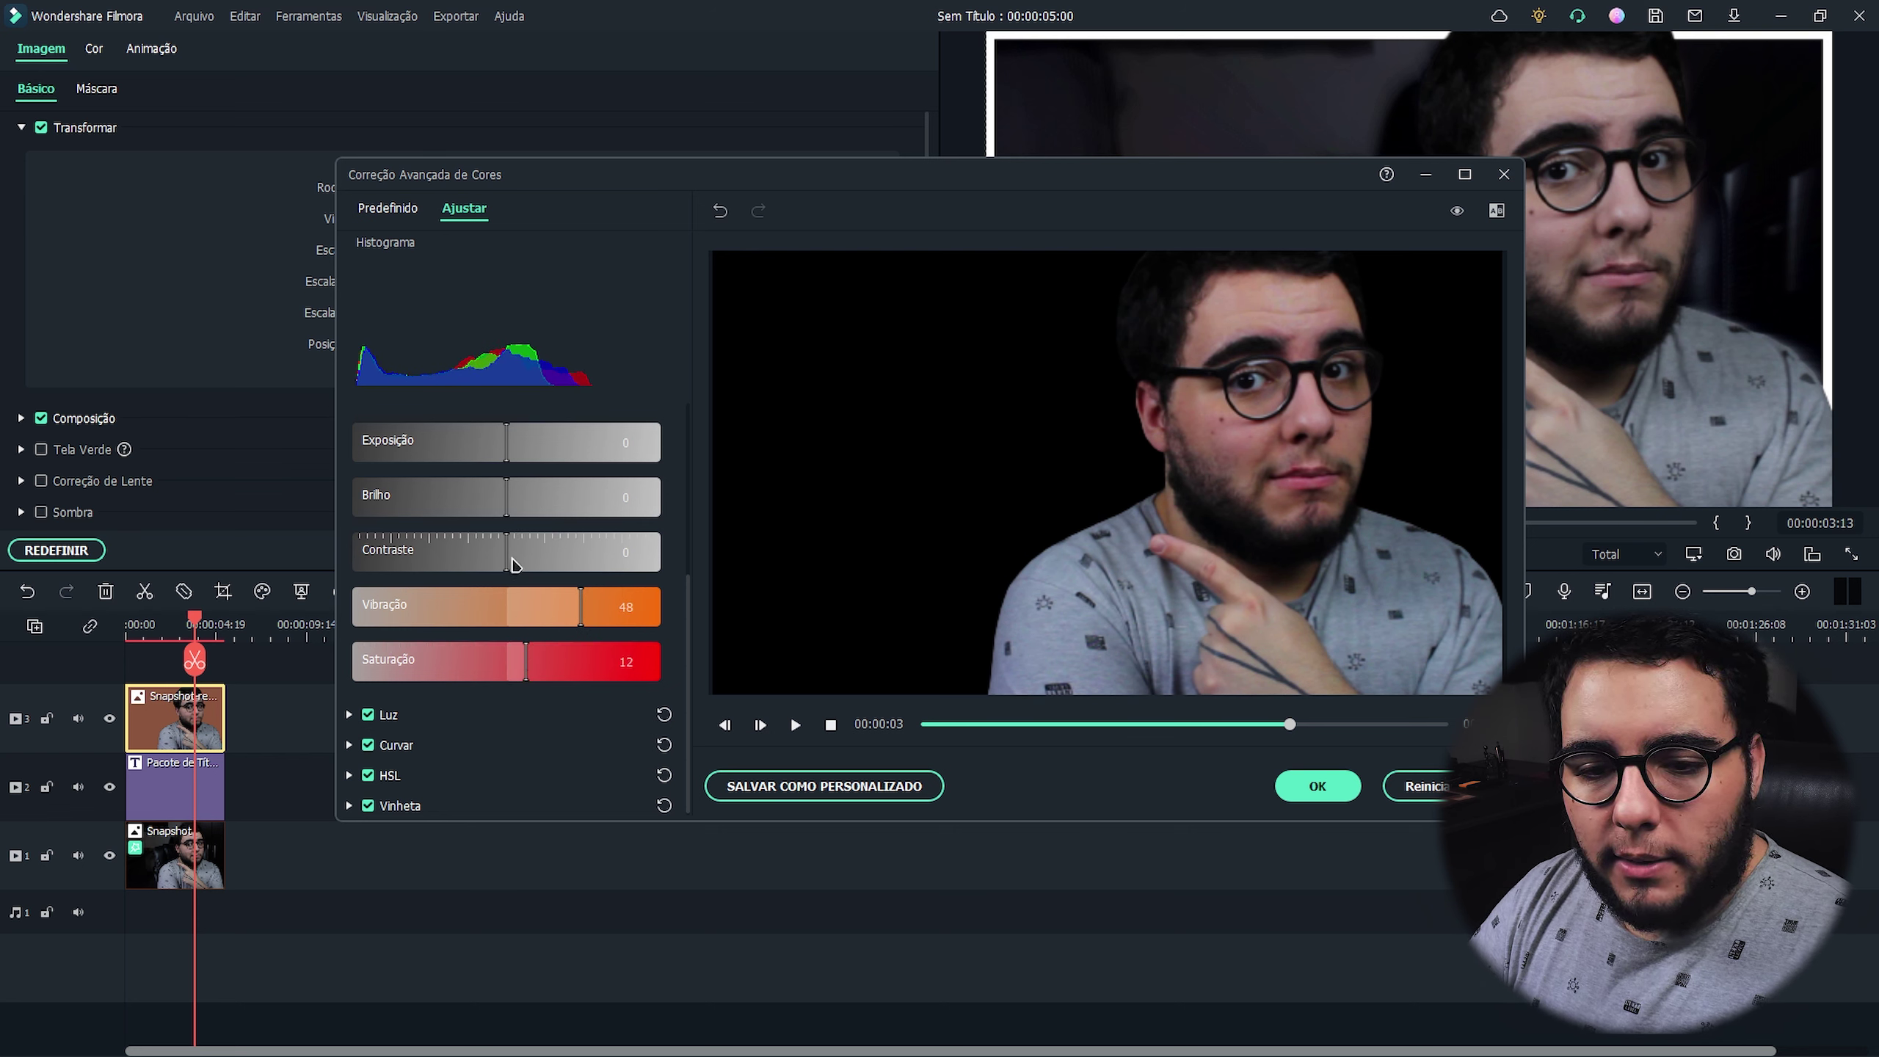
Fine-tune the cutout's contrast, brightness and exposure, plus the highlights in its light settings.
left_click_drag(515, 563, 523, 511)
left_click_drag(506, 444, 500, 450)
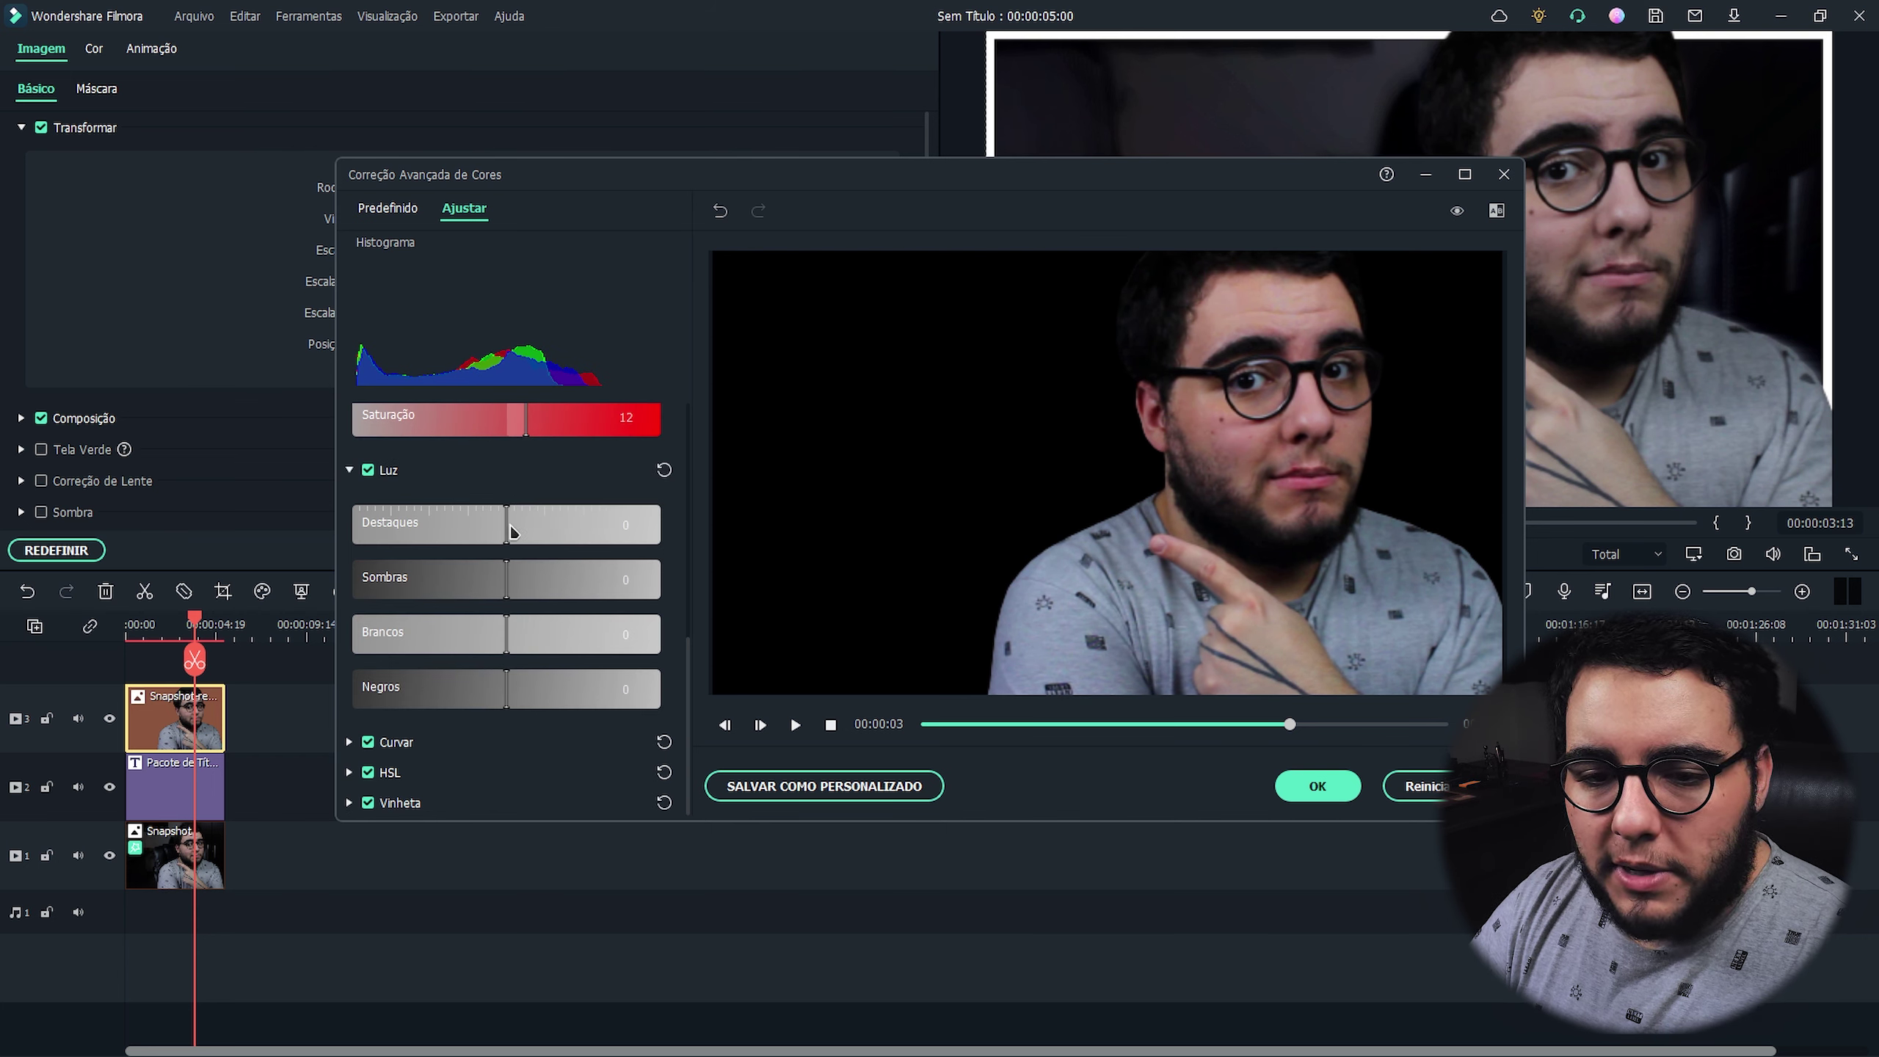
left_click_drag(511, 531, 512, 532)
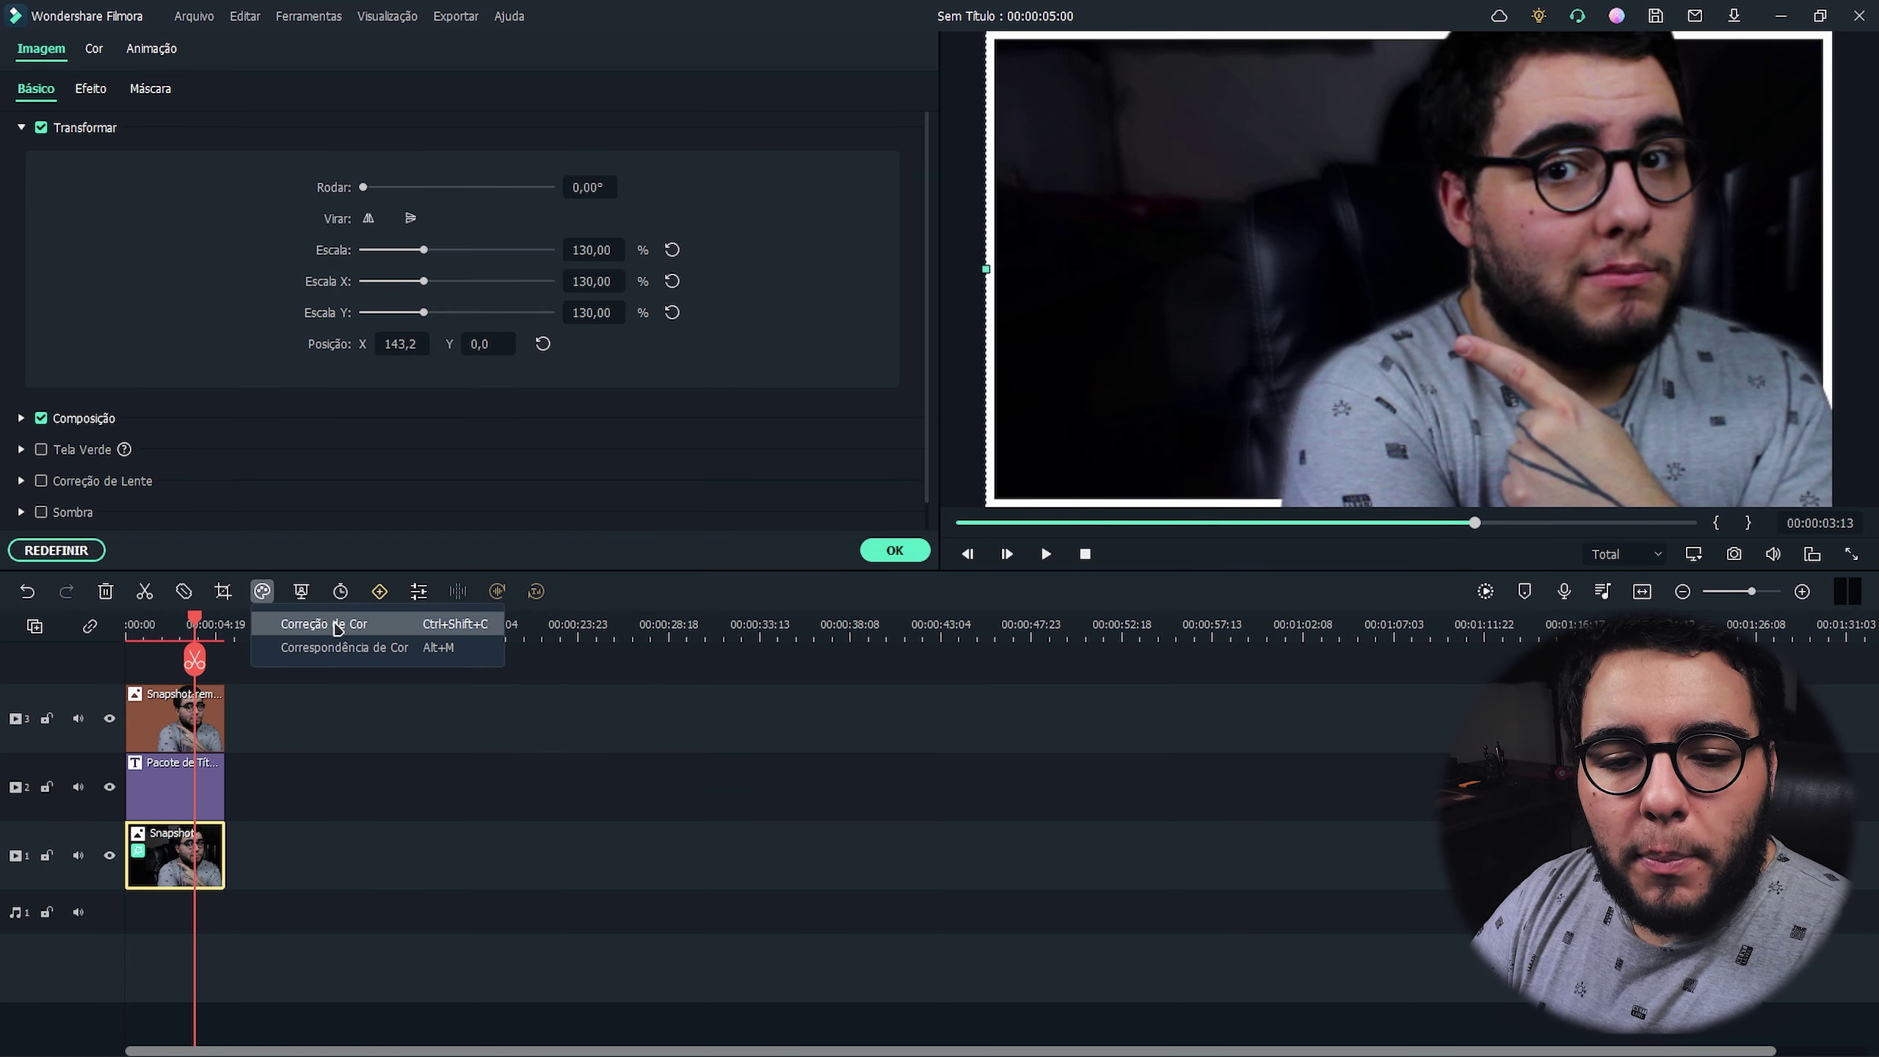
Apply the Blockbuster colour correction preset to the original snapshot on track 1.
left_click(262, 592)
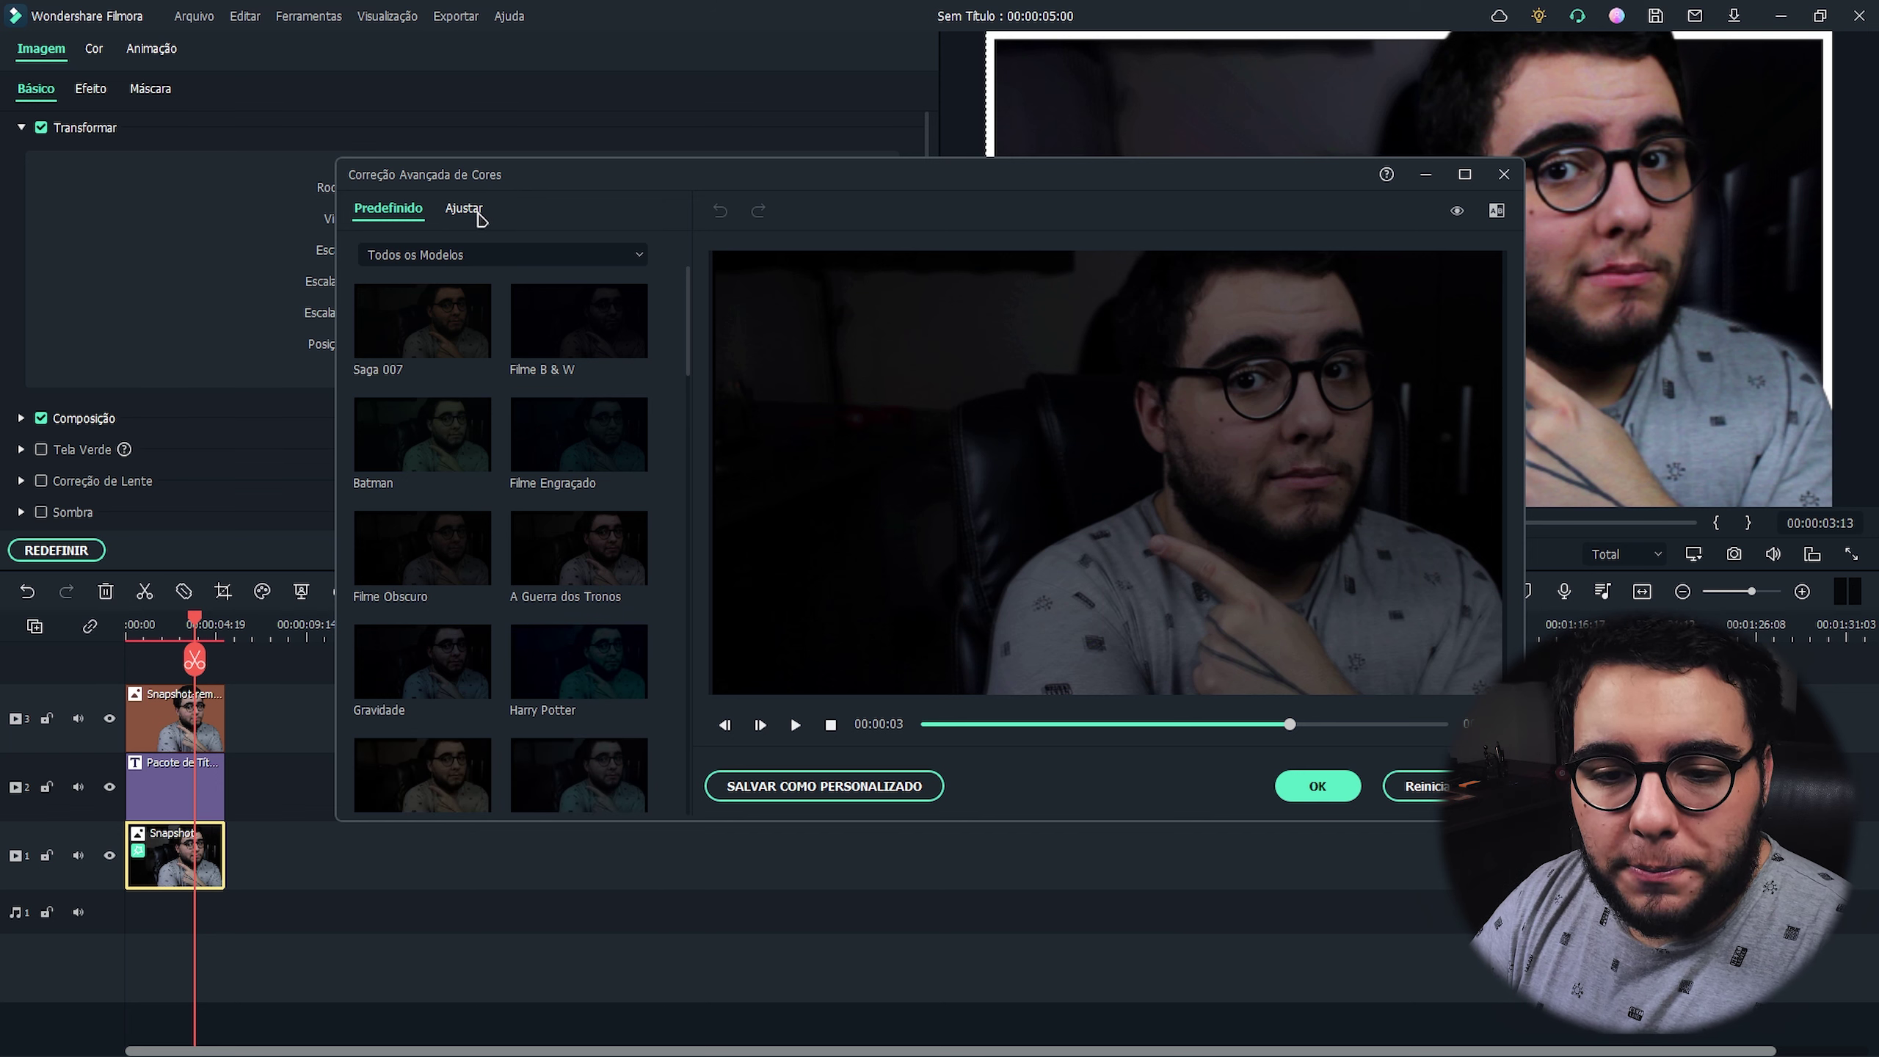
scroll(603, 622, "down", 5)
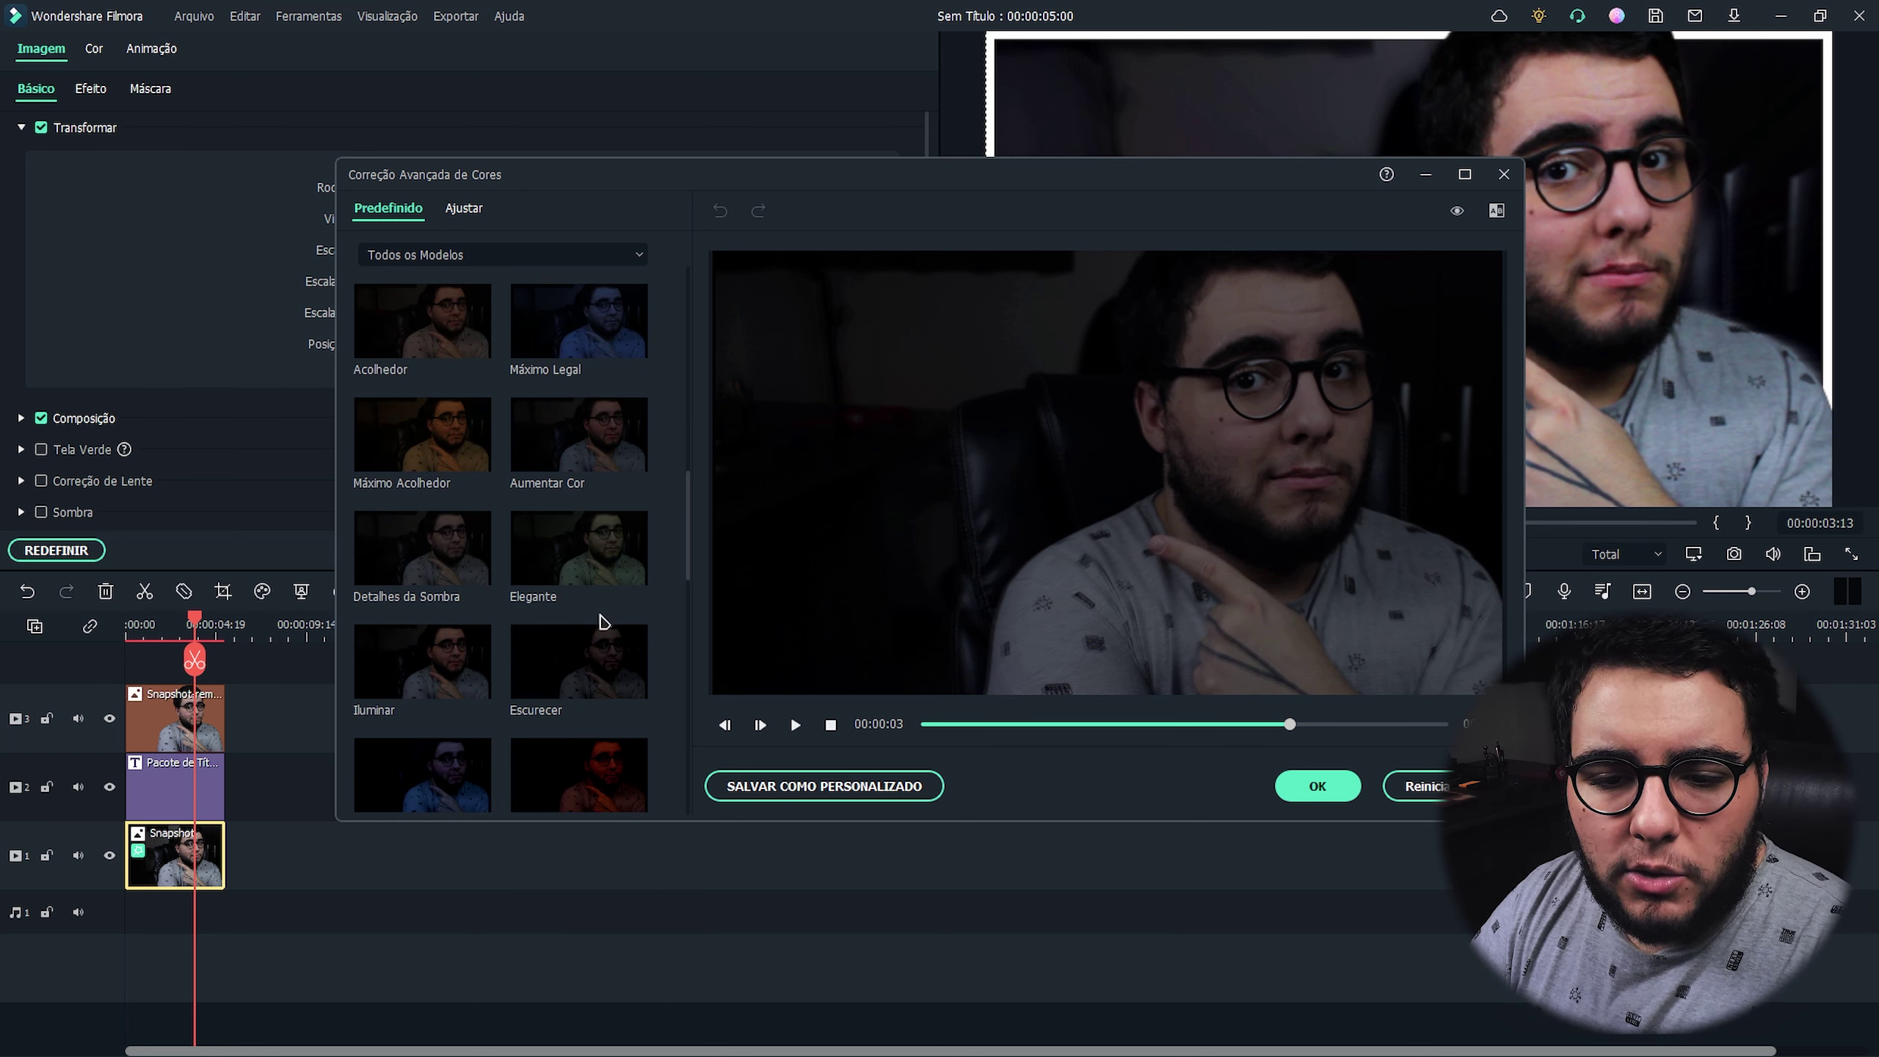
scroll(603, 622, "down", 3)
left_click(580, 685)
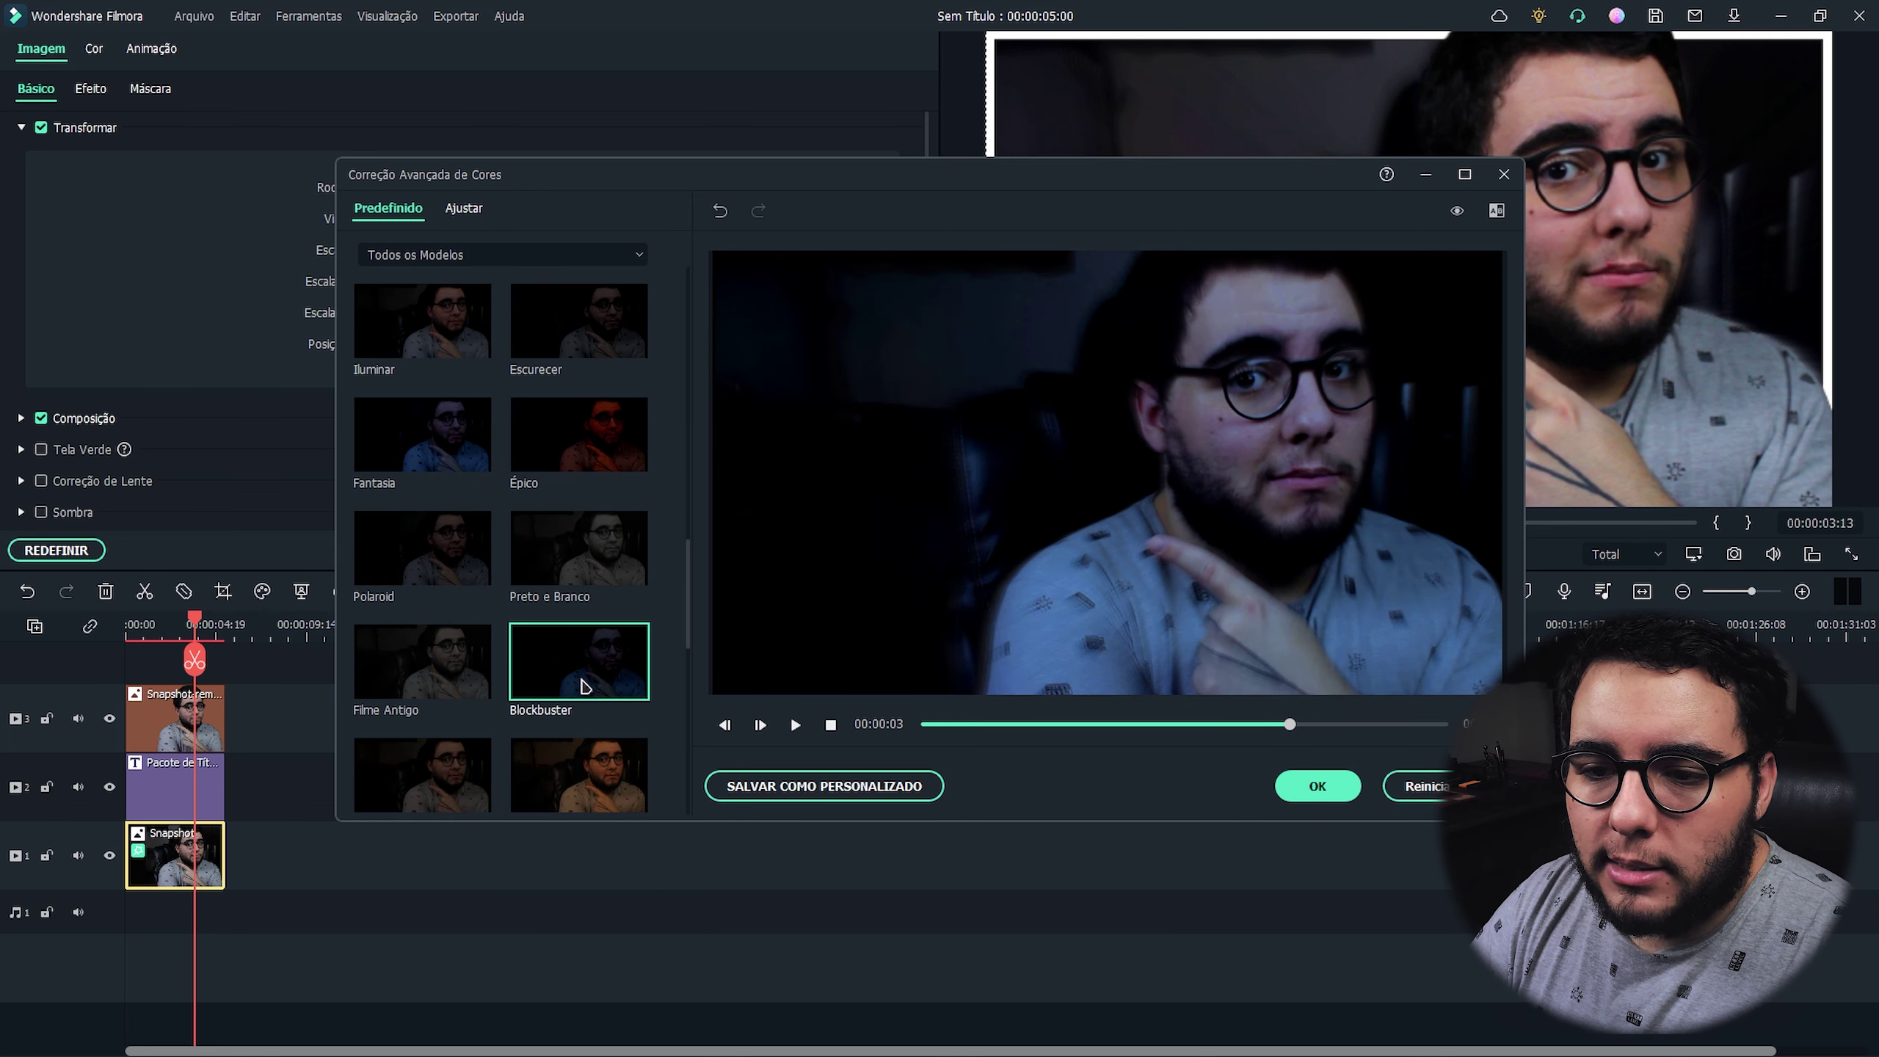
left_click(1318, 786)
left_click(1319, 794)
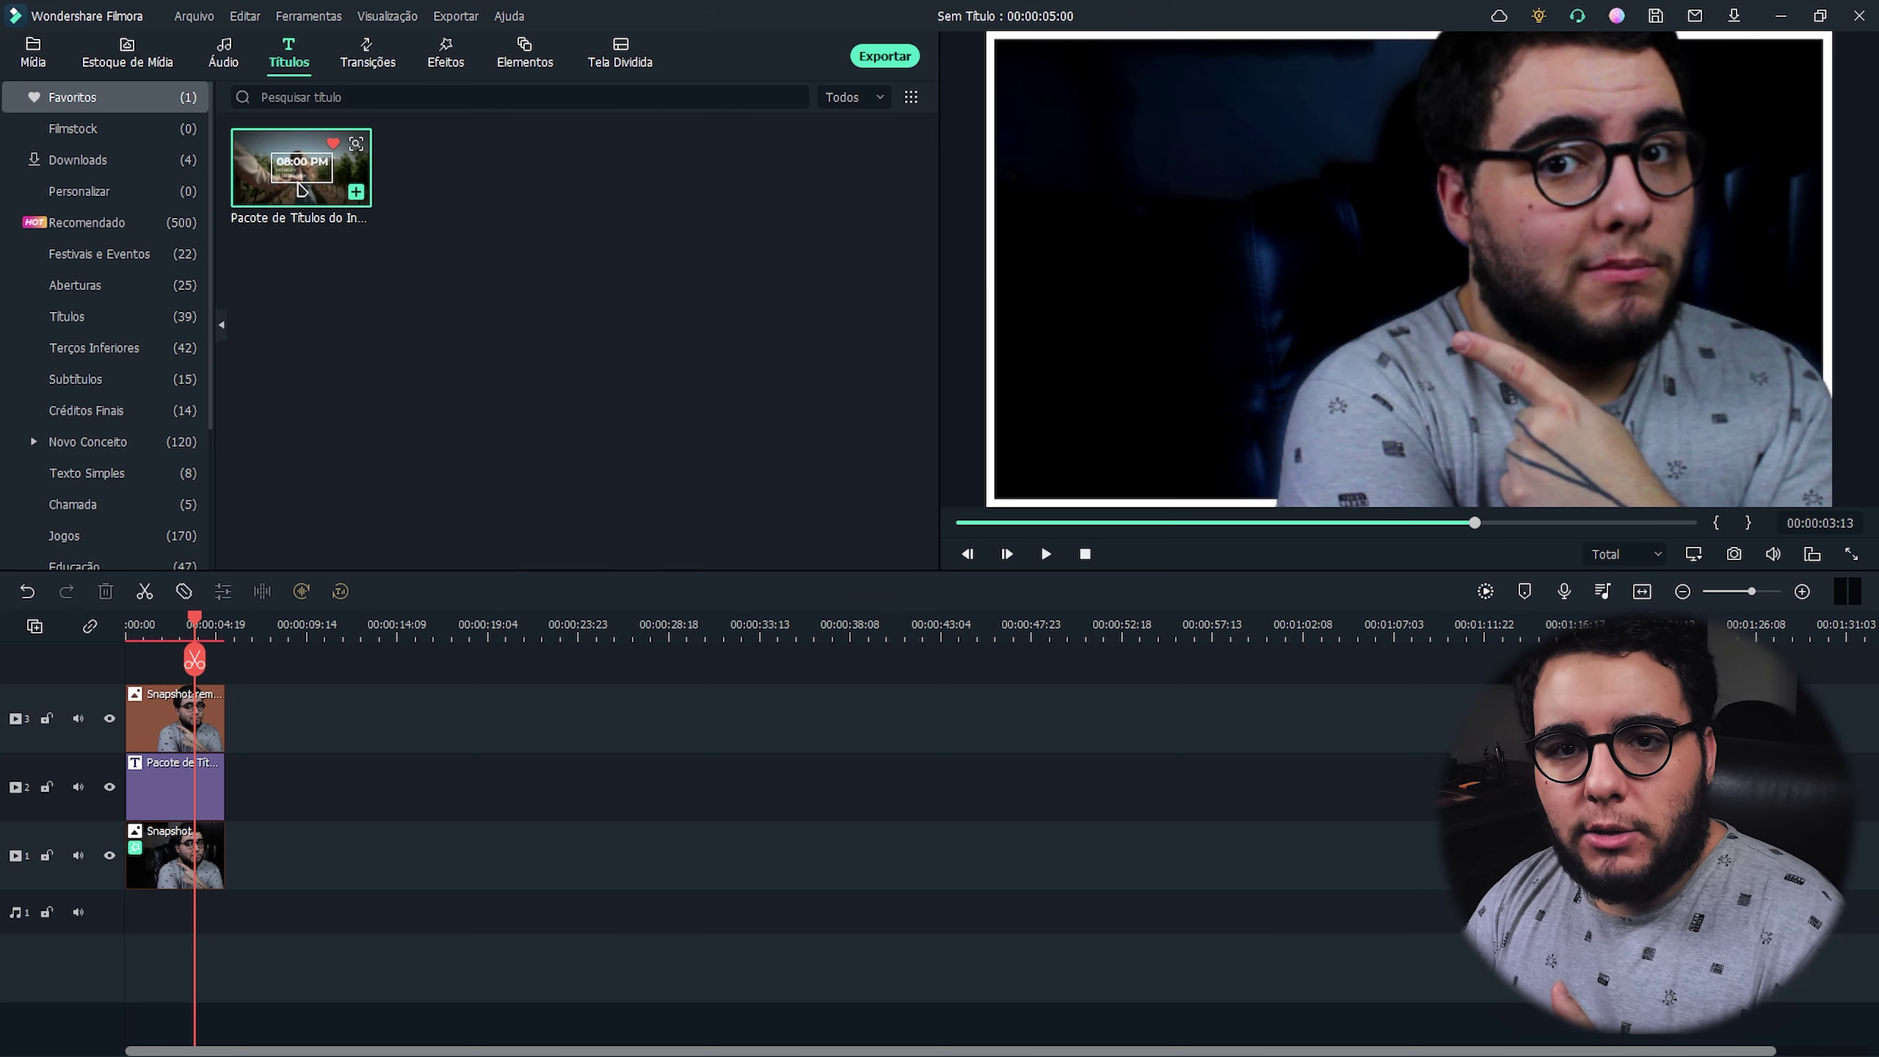
Add the favourite 08:00 PM title on track 4 above the cutout and delete its rectangle, MONDAY and 14 DECEMBER elements.
left_click_drag(300, 189, 178, 680)
left_click(207, 627)
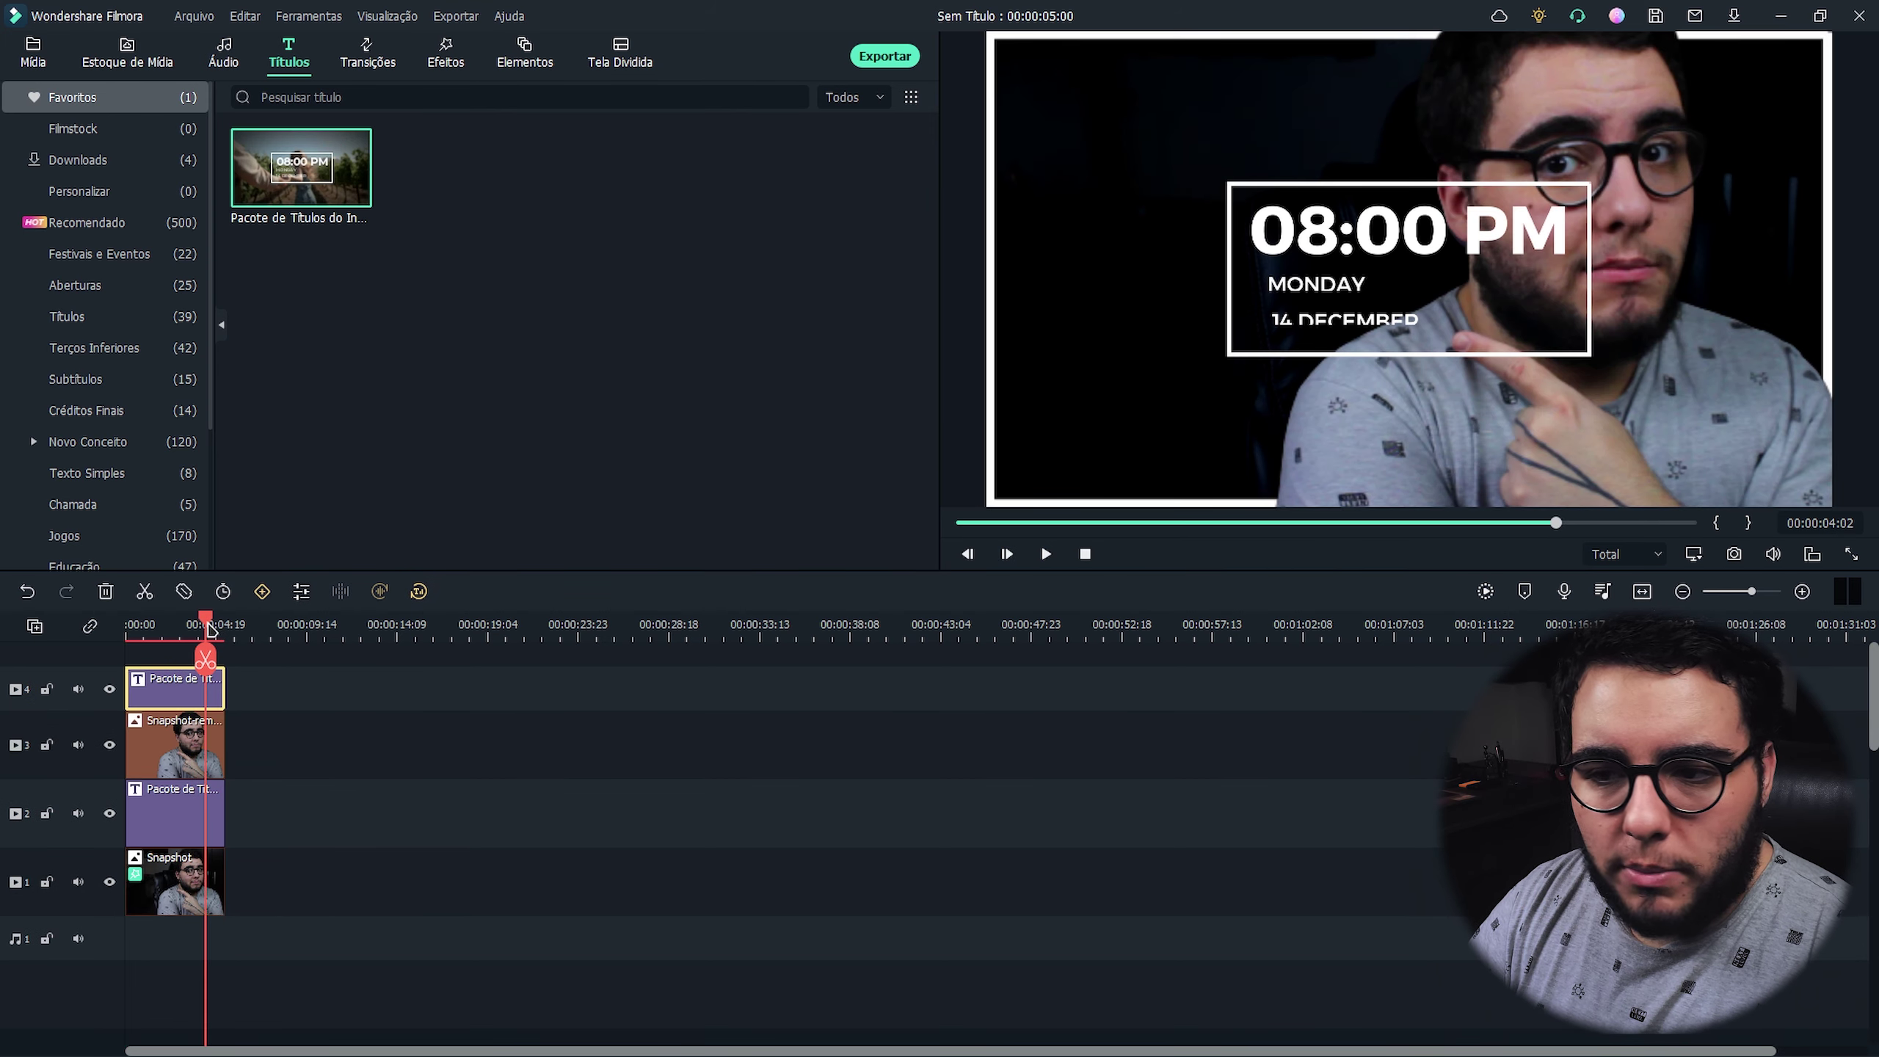
left_click(1284, 274)
left_click(1304, 292)
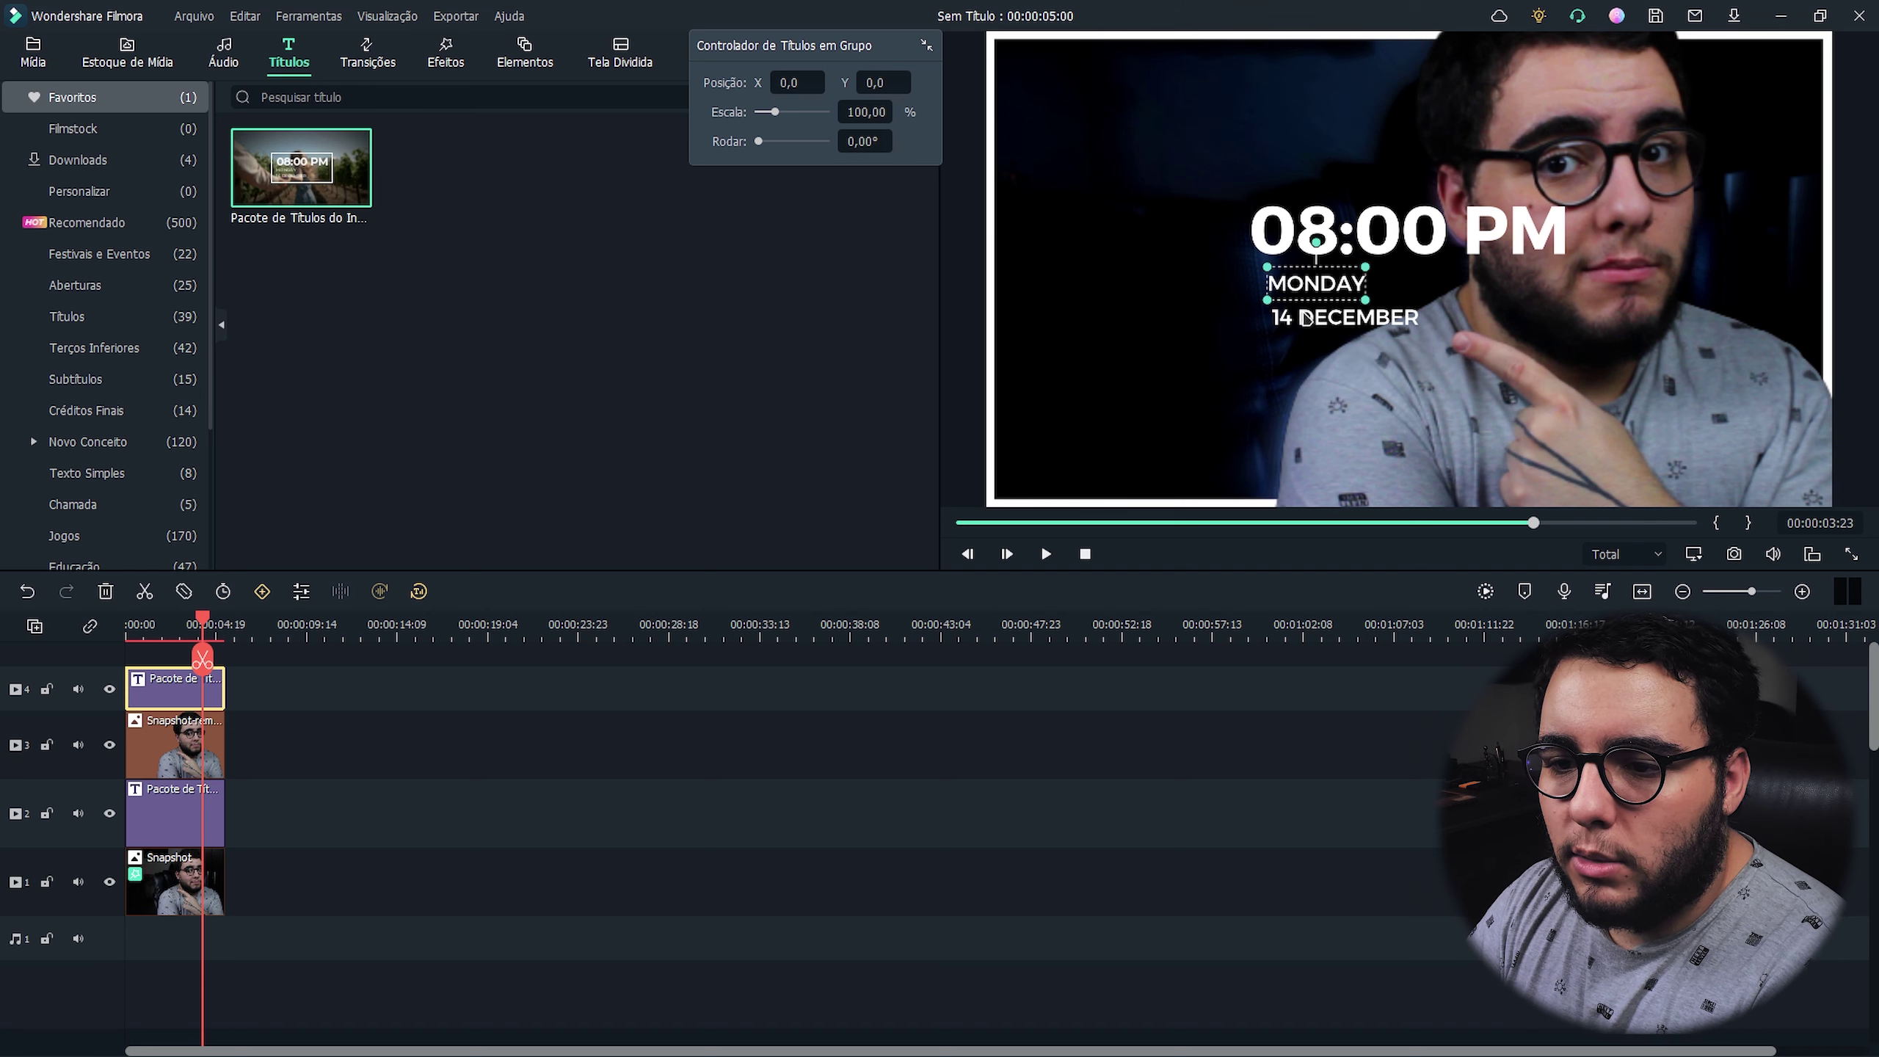
key("Delete")
left_click(1305, 319)
key("Delete")
Replace the 08:00 PM text with THUMBNAIL on the first line and NO FILMORA on the second.
double_click(1380, 214)
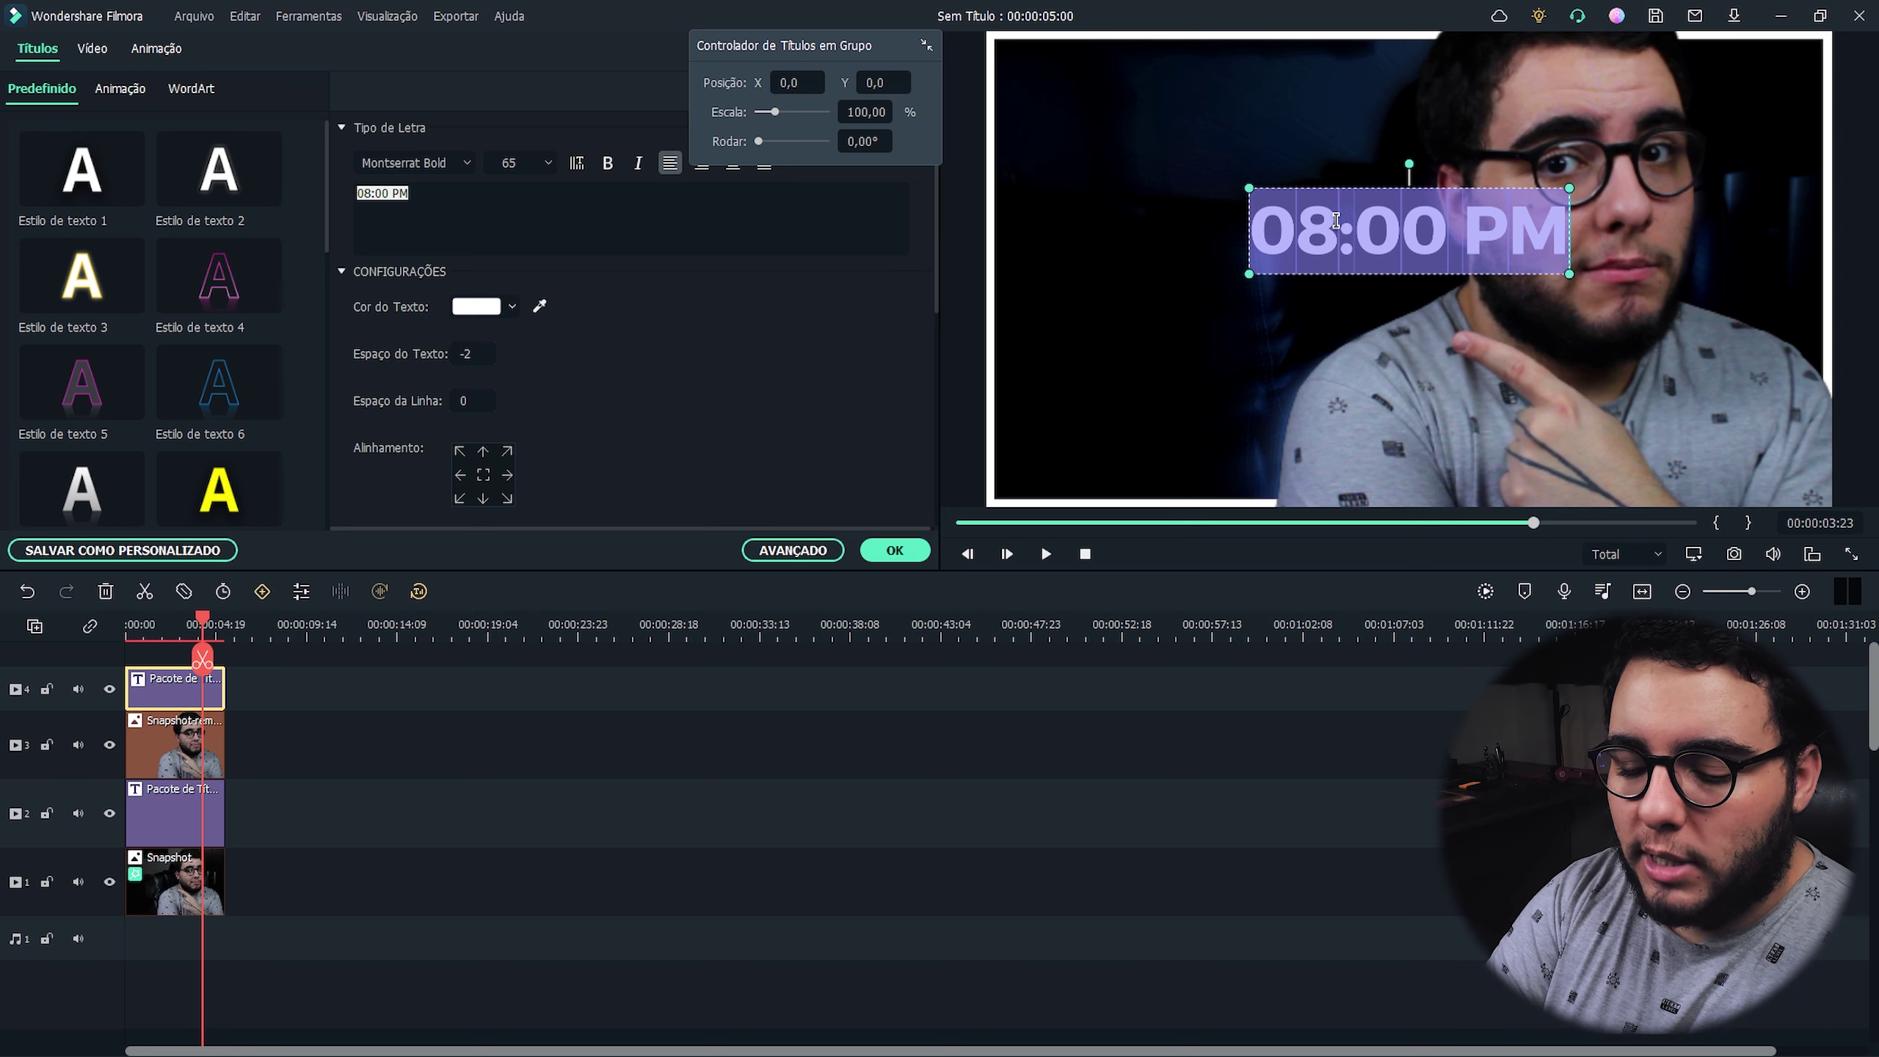
type("THUMBNAIL")
key("Return")
type("NO FILMORA")
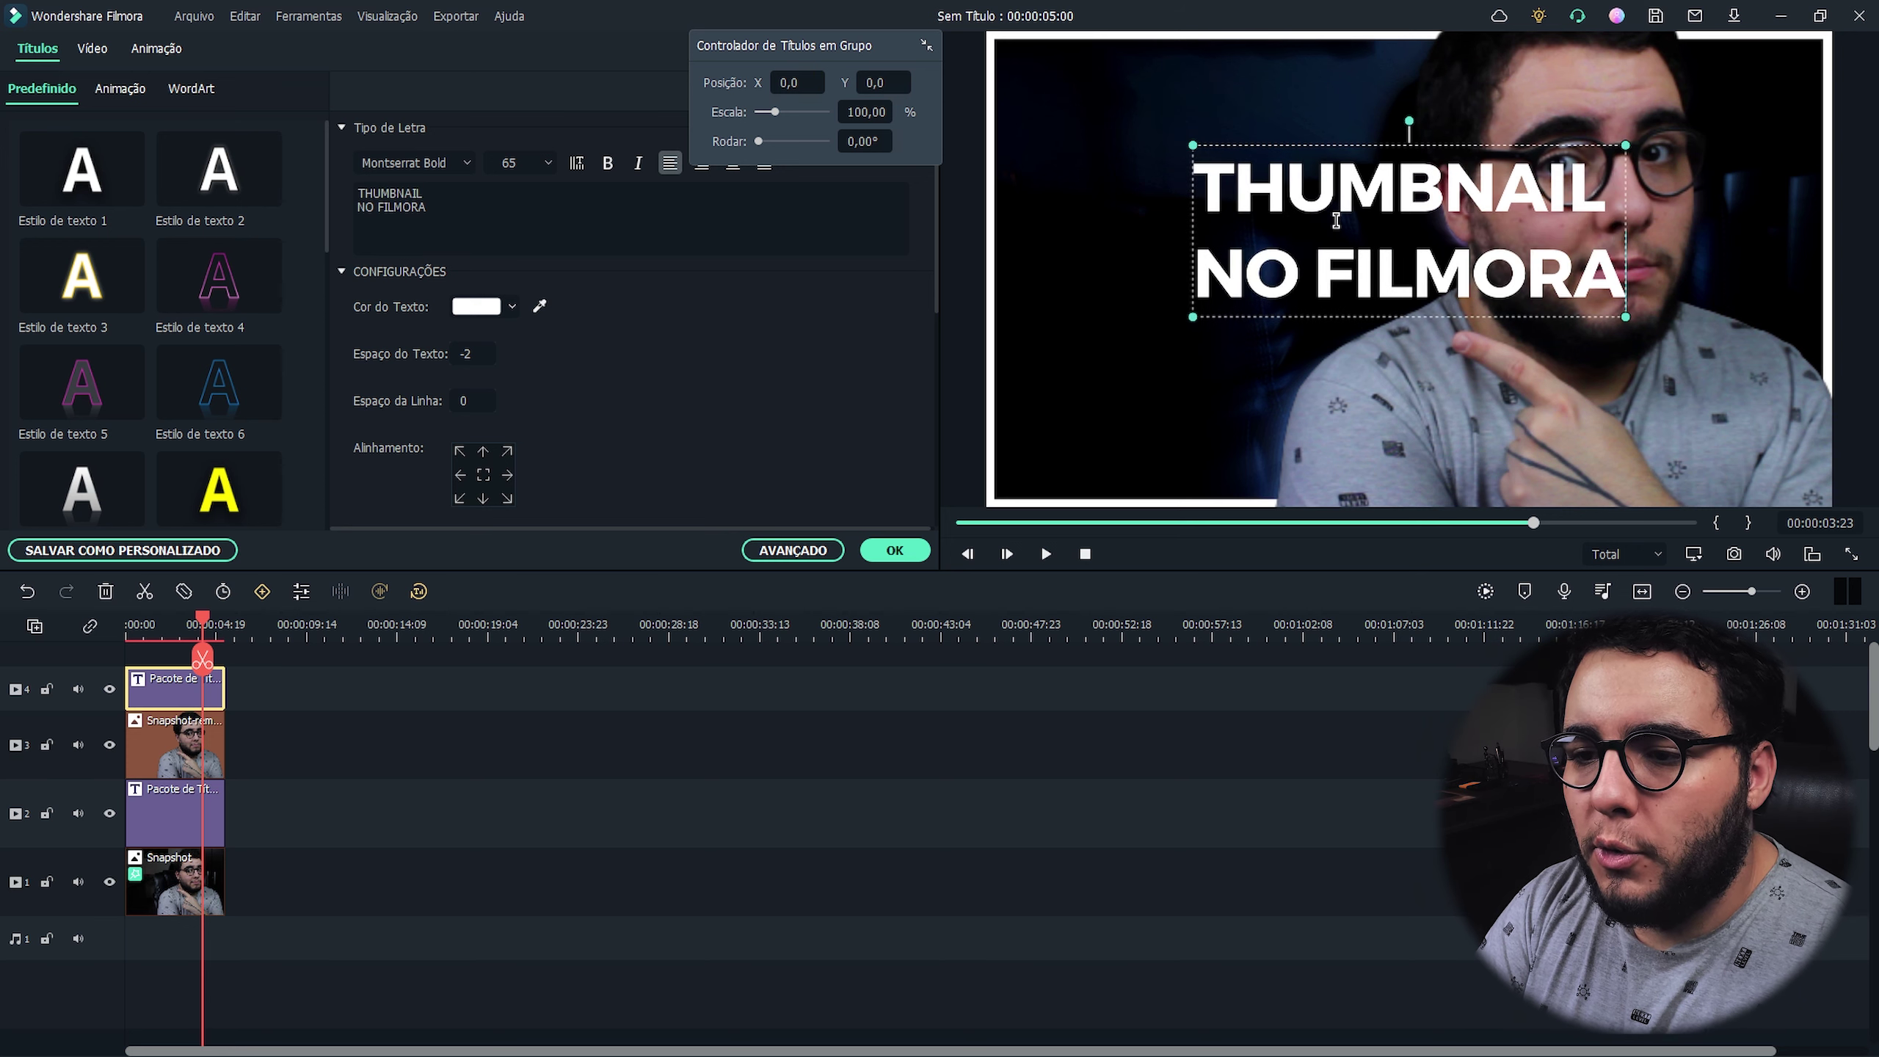
Set the title text's line spacing to -35 in the advanced text editor and place the text beside the person, inside the left border.
left_click(792, 550)
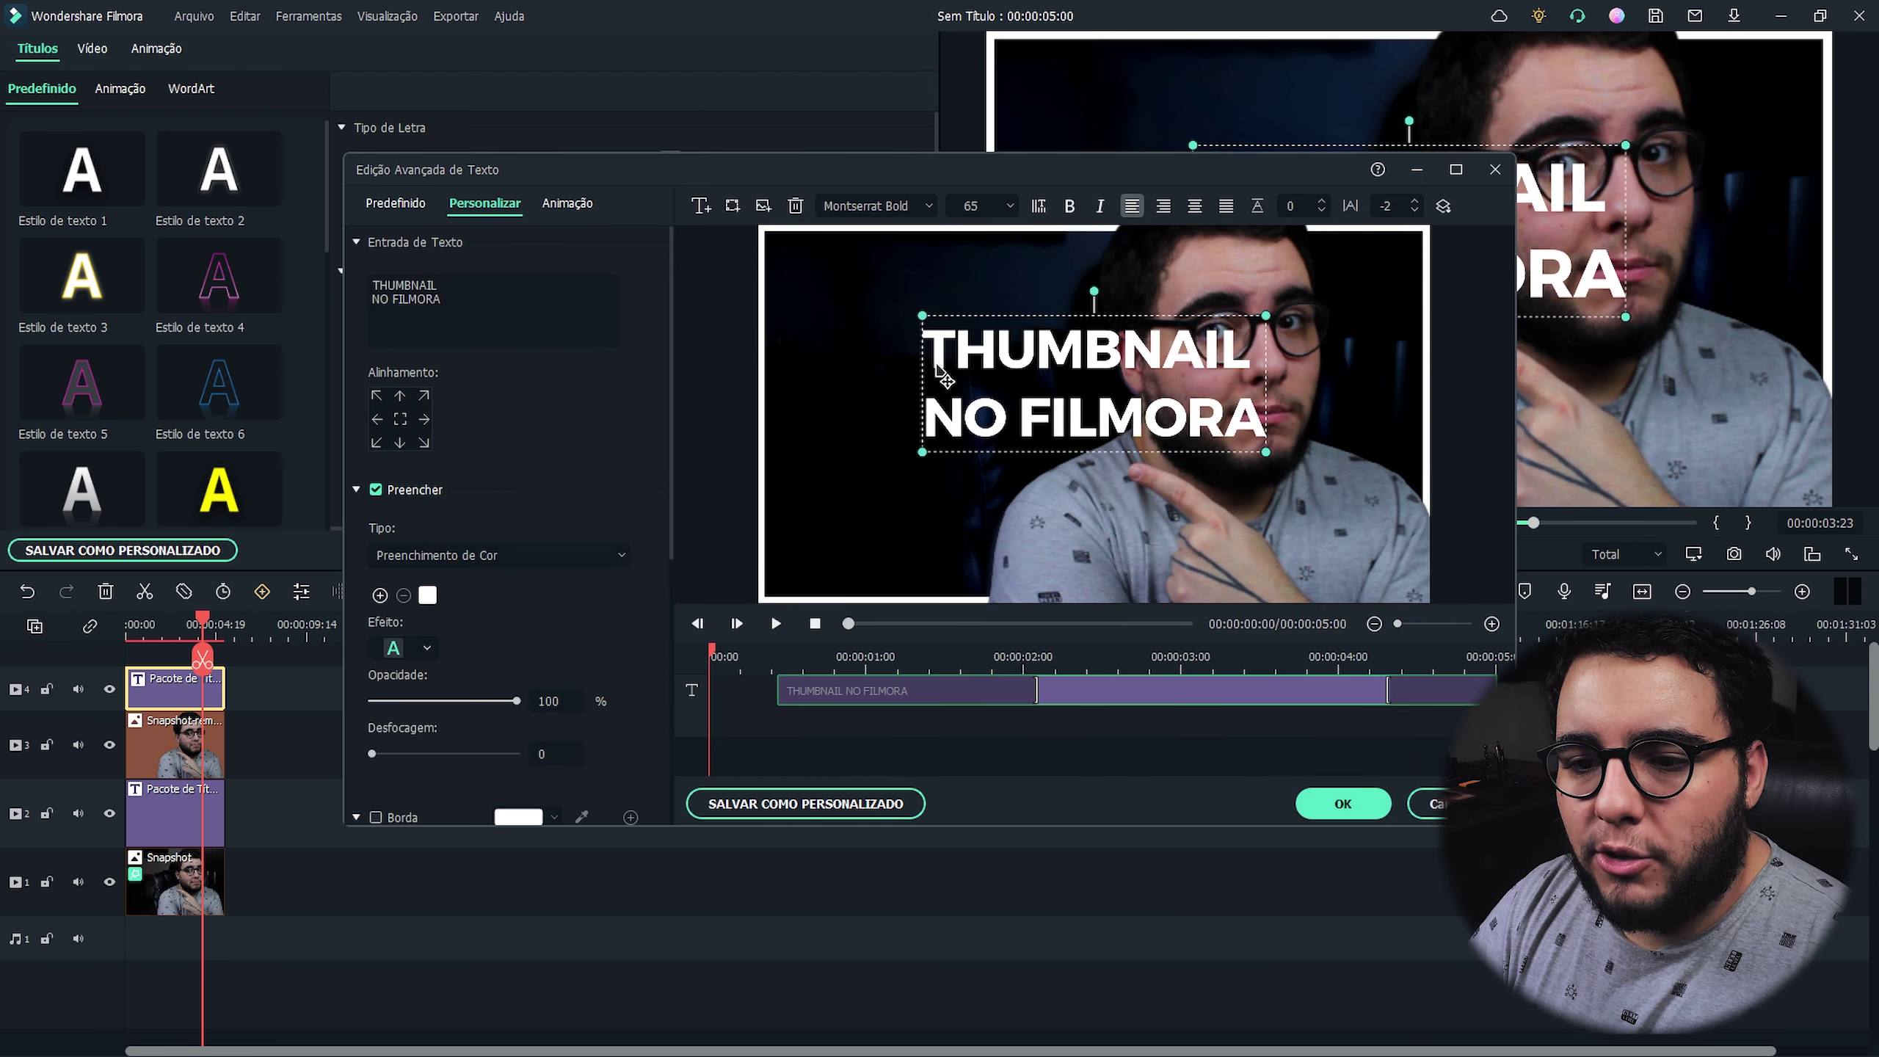
double_click(1010, 379)
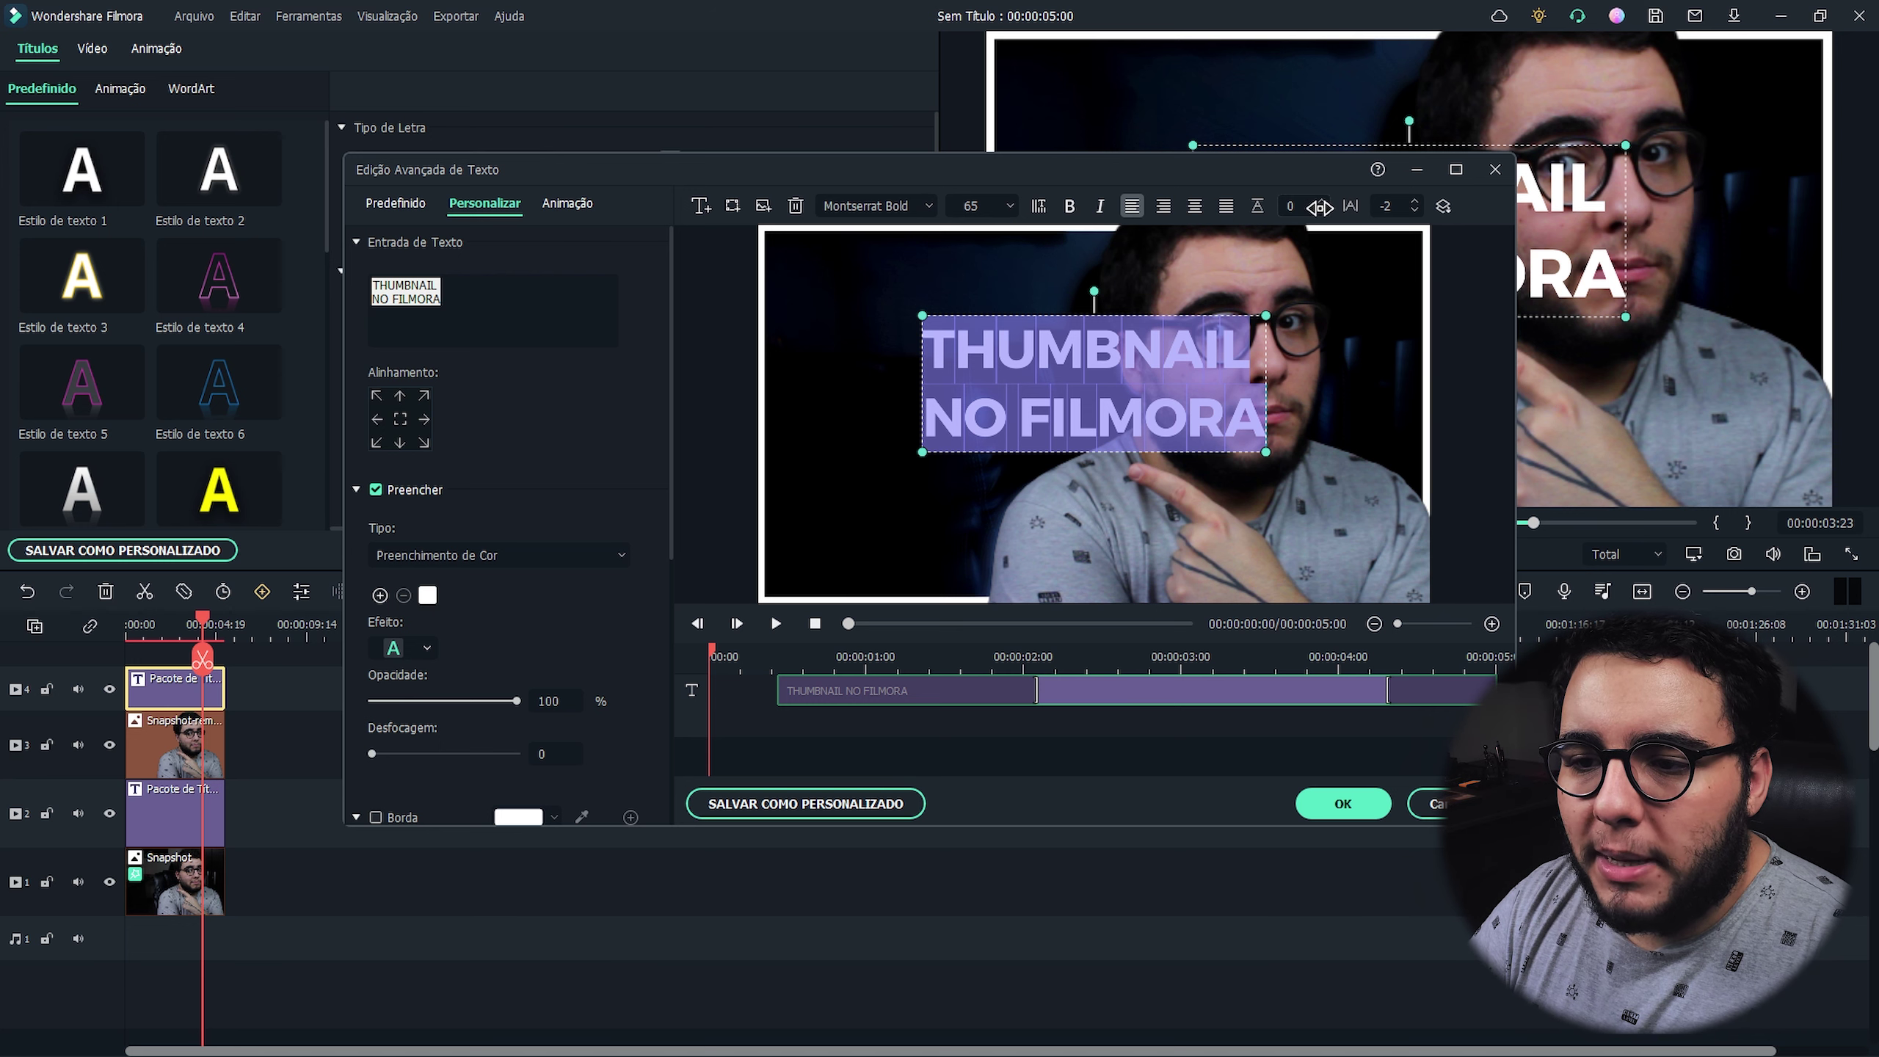
left_click_drag(1320, 209, 1325, 218)
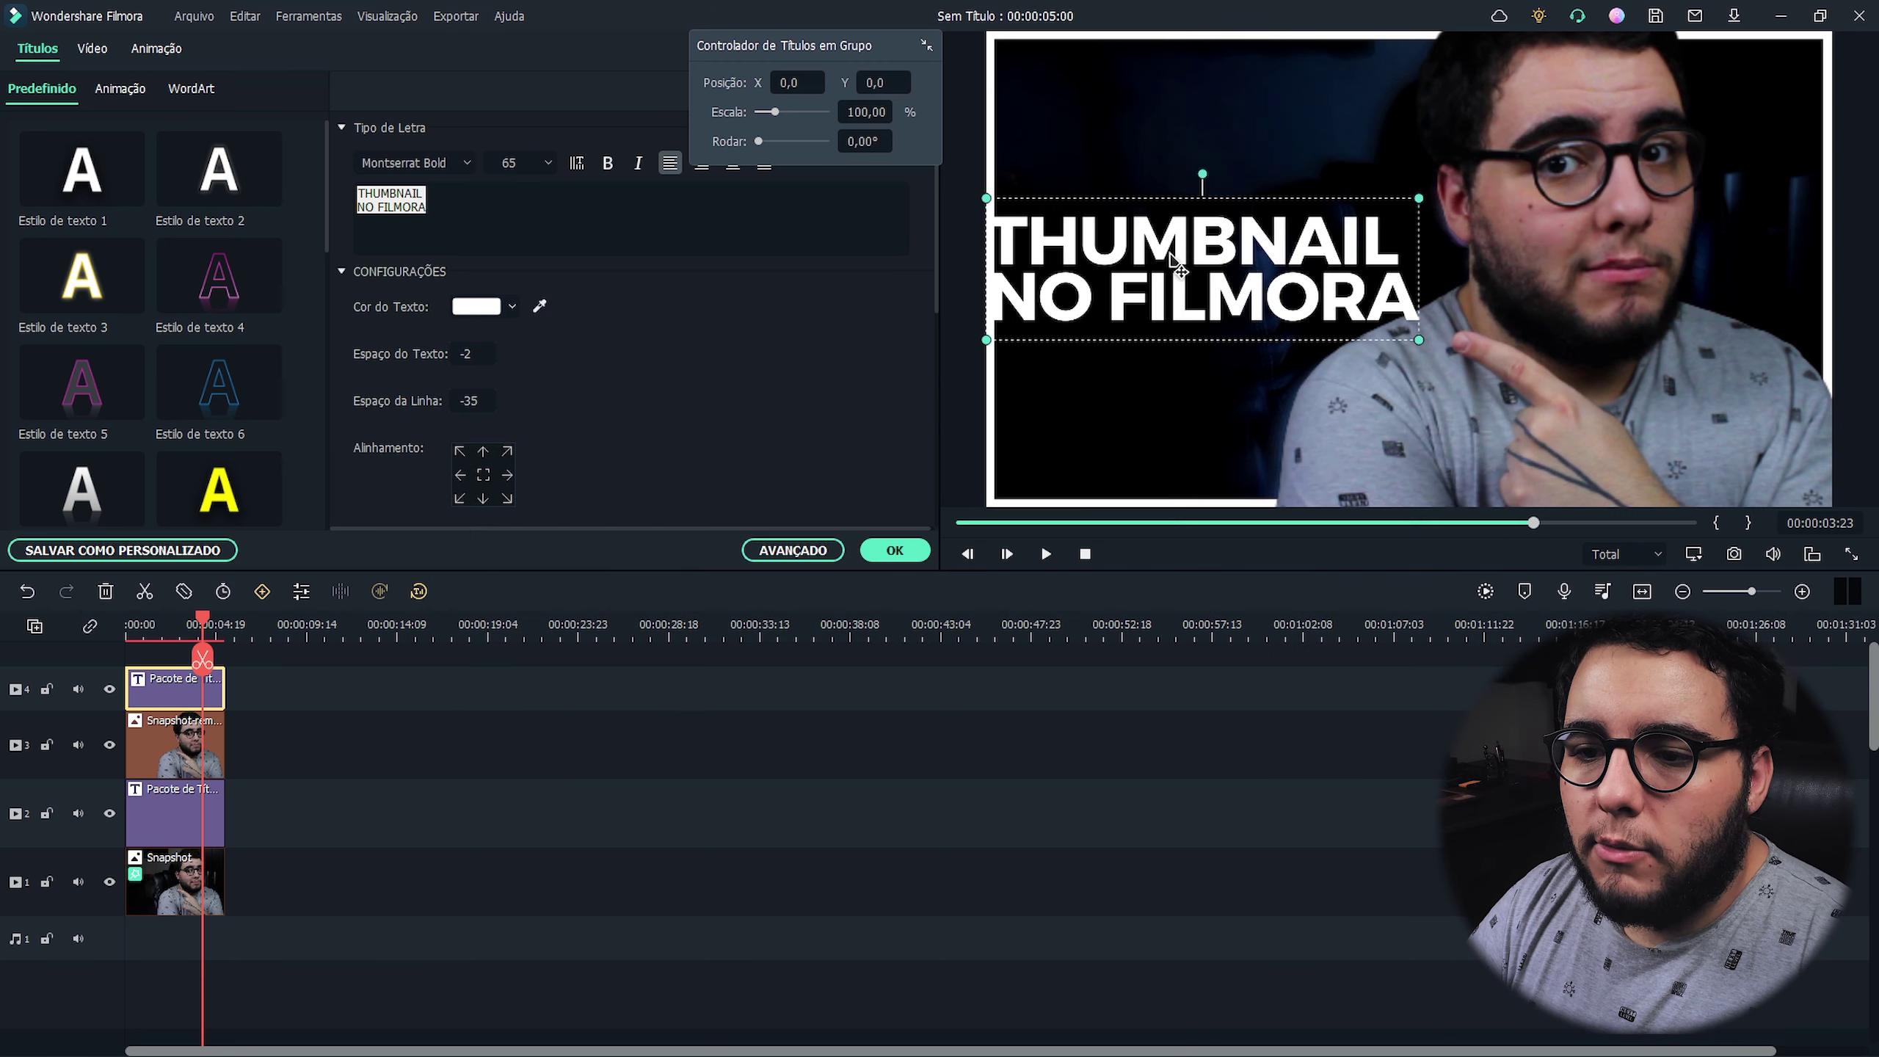
left_click_drag(1167, 255, 1436, 300)
left_click(1193, 761)
Colour only the word FILMORA yellow (#ffcc13).
double_click(1226, 307)
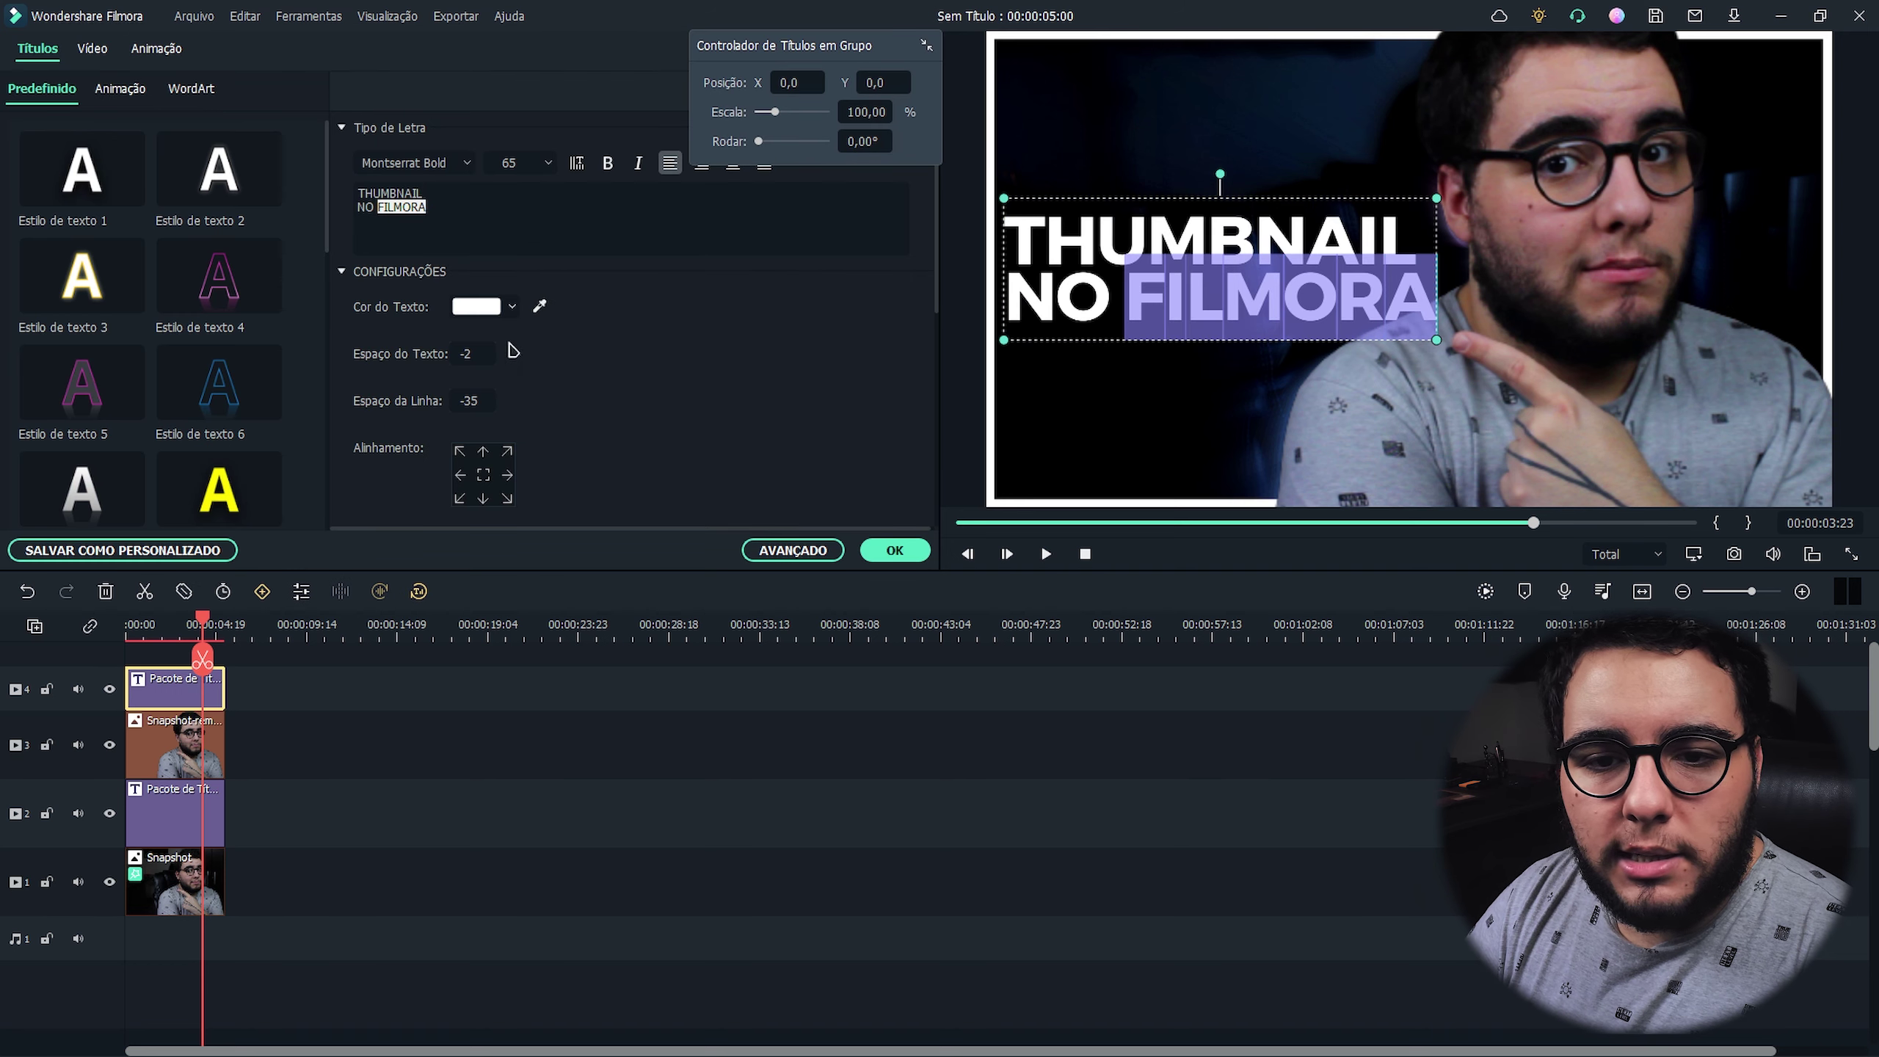
left_click(485, 310)
left_click(525, 441)
left_click_drag(1128, 466, 1108, 373)
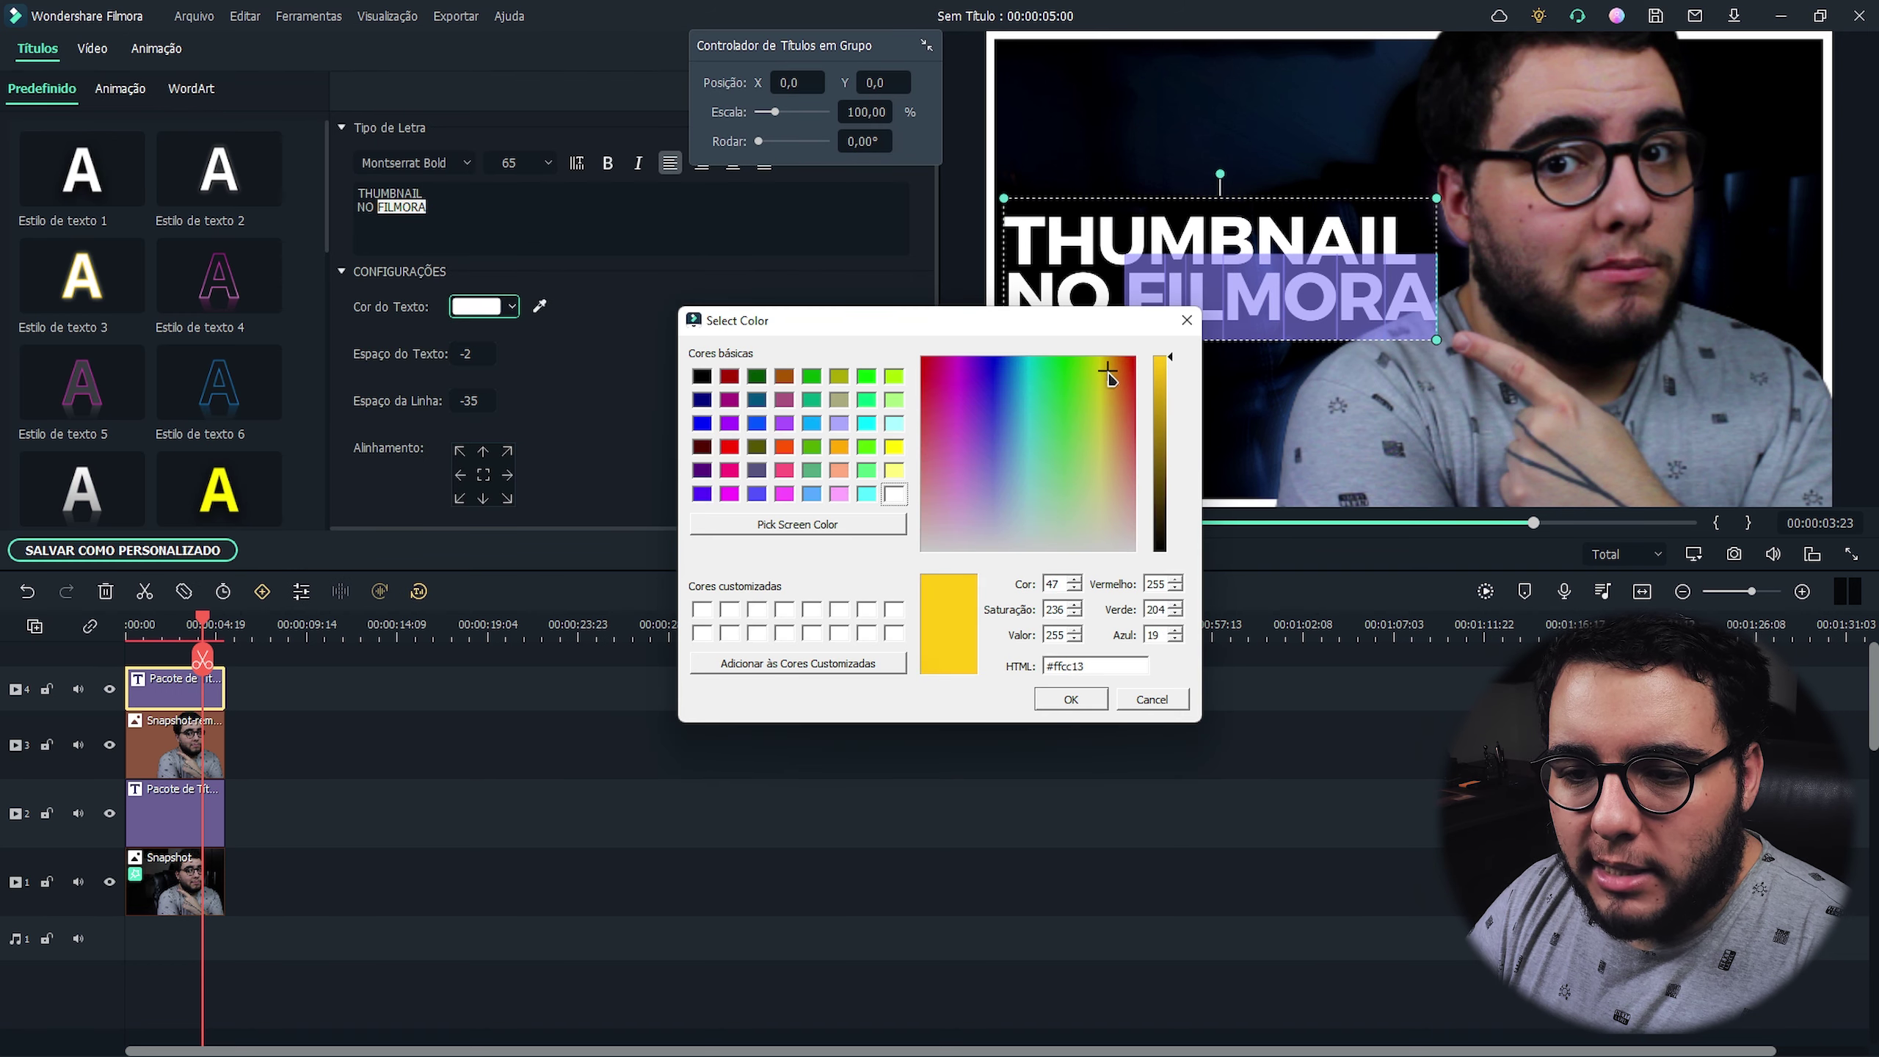
left_click(1070, 699)
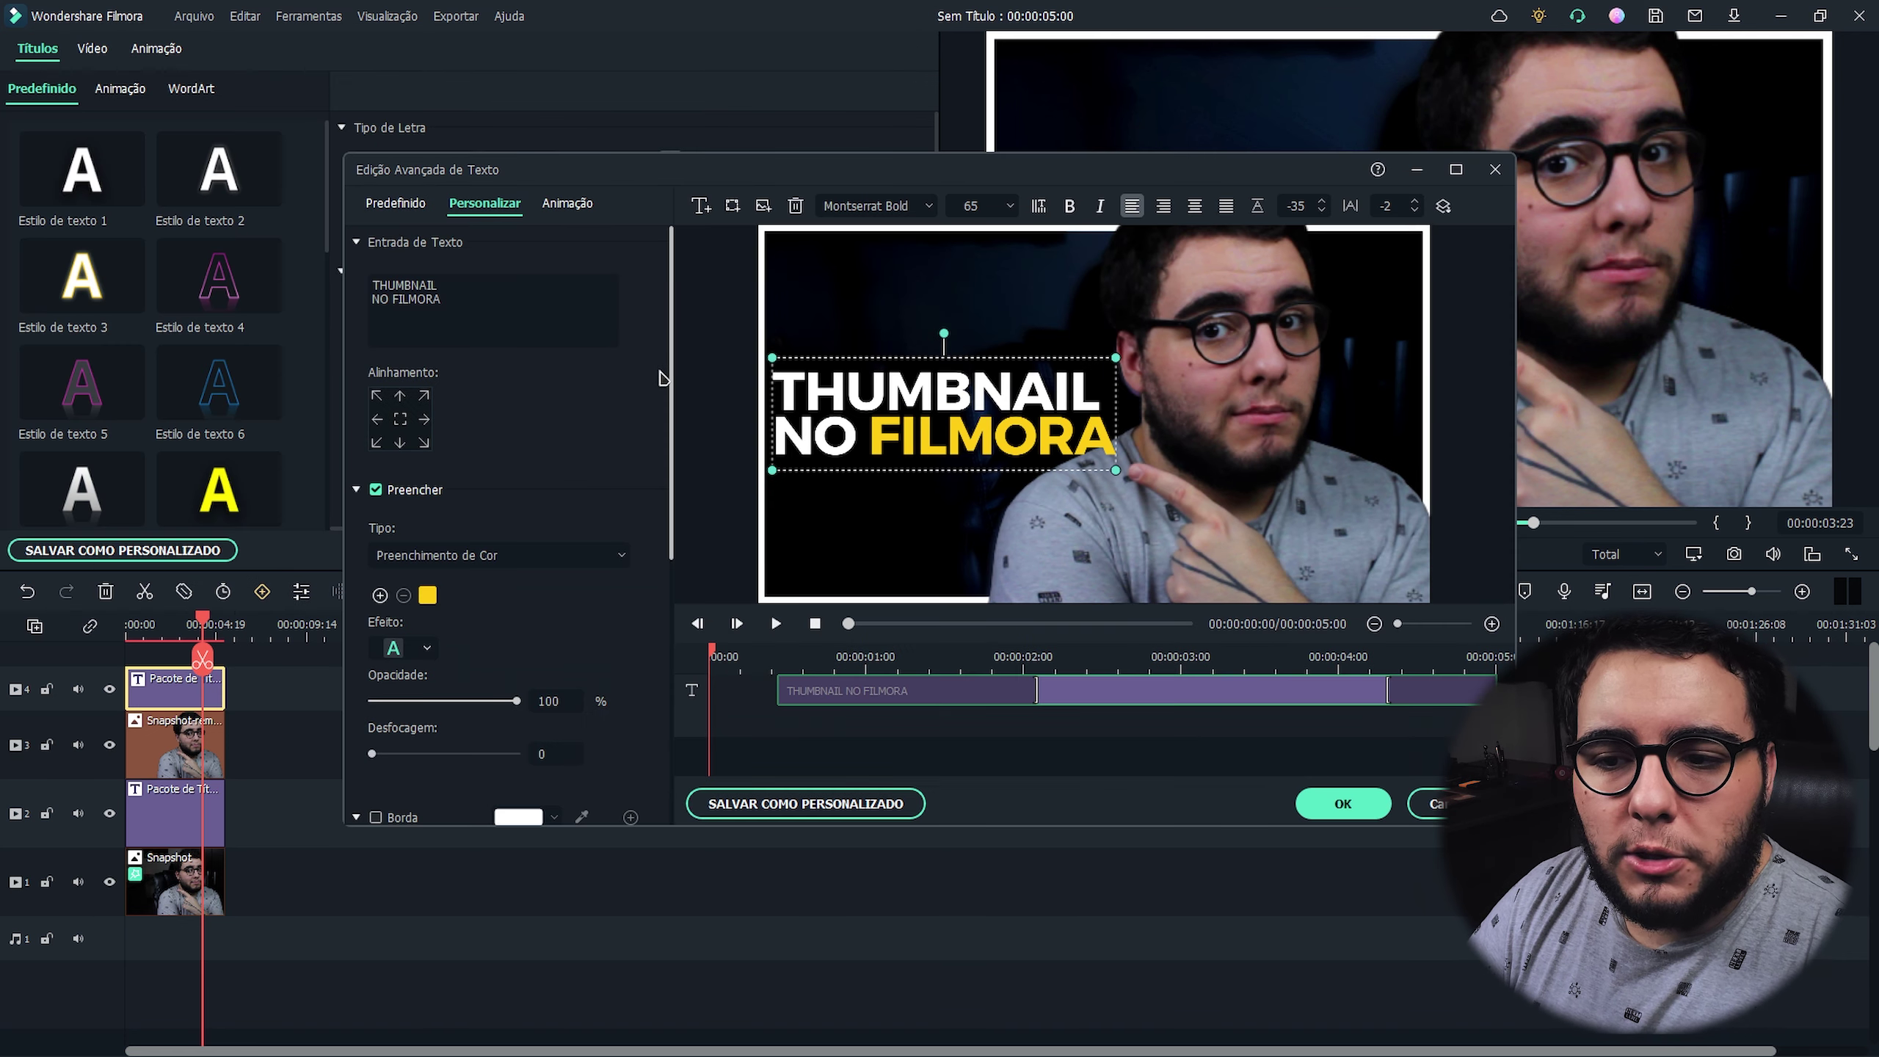
Enable a black border with thickness 5 on the THUMBNAIL NO FILMORA text in the advanced text editor.
scroll(662, 378, "down", 5)
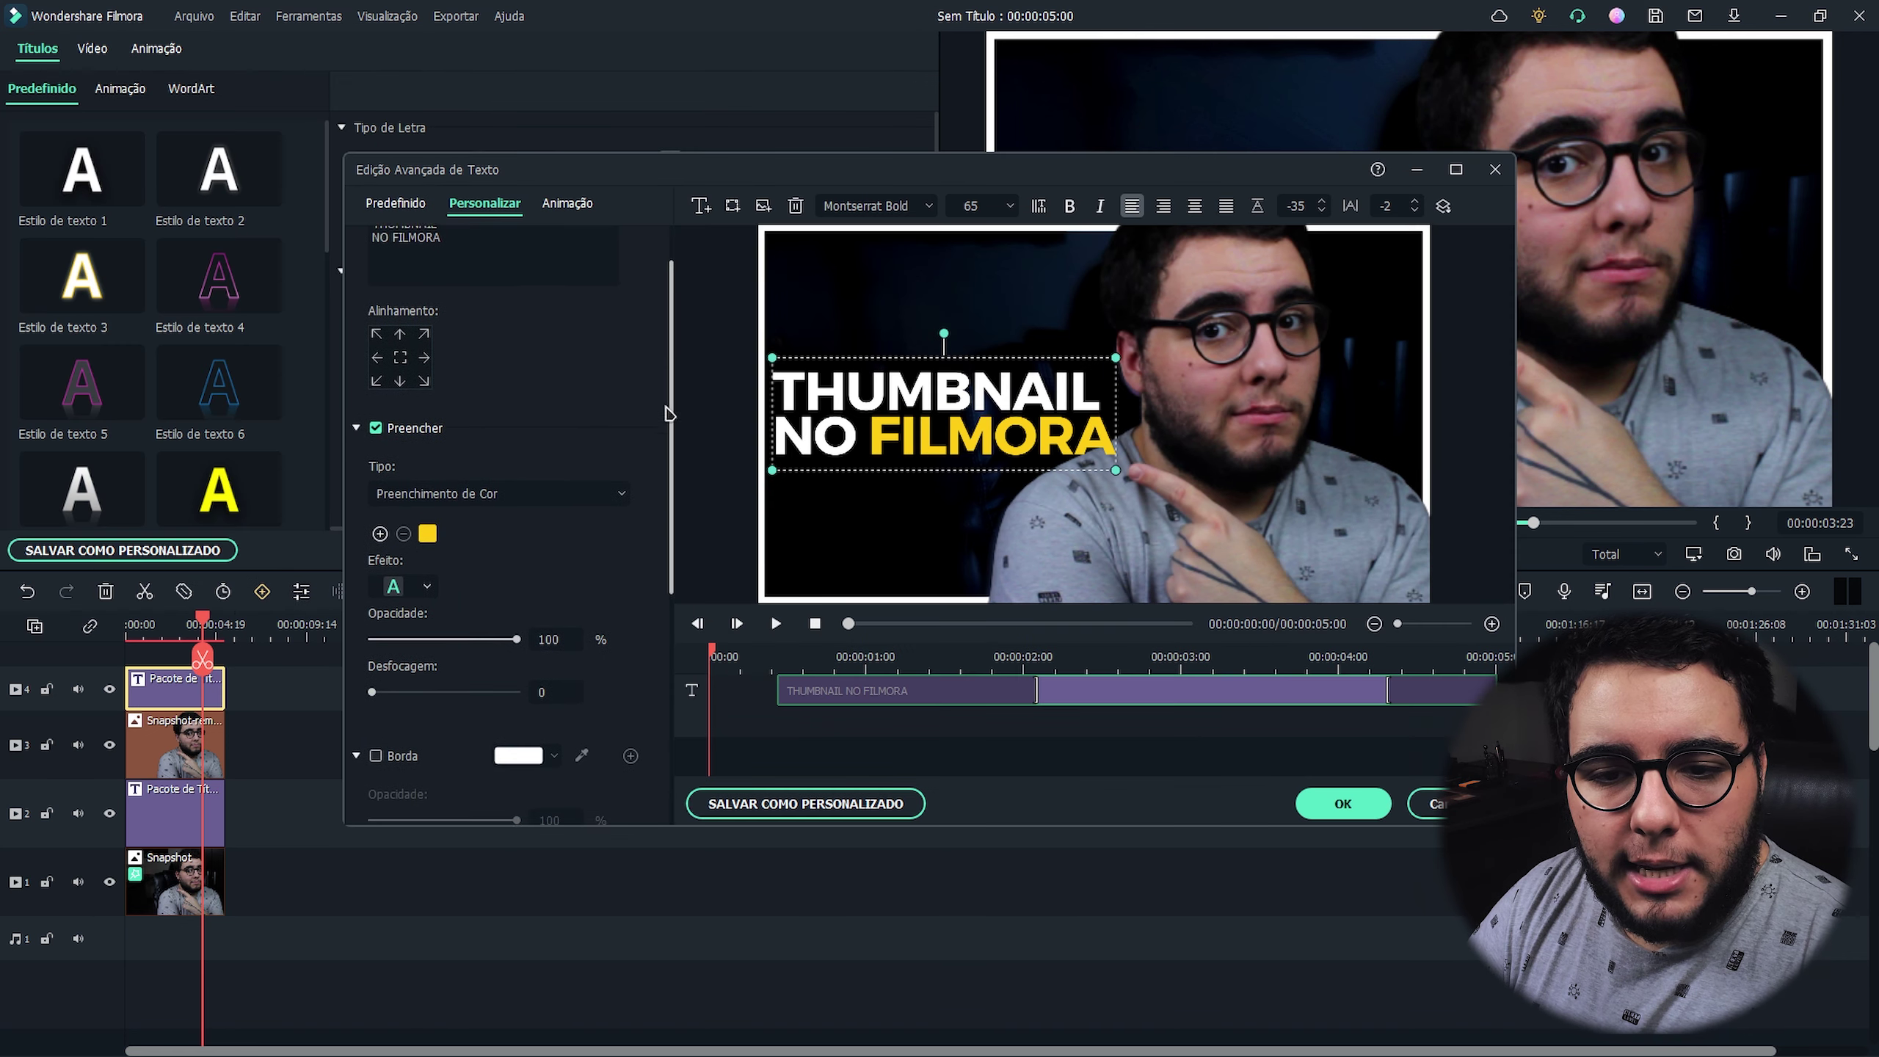
left_click(375, 469)
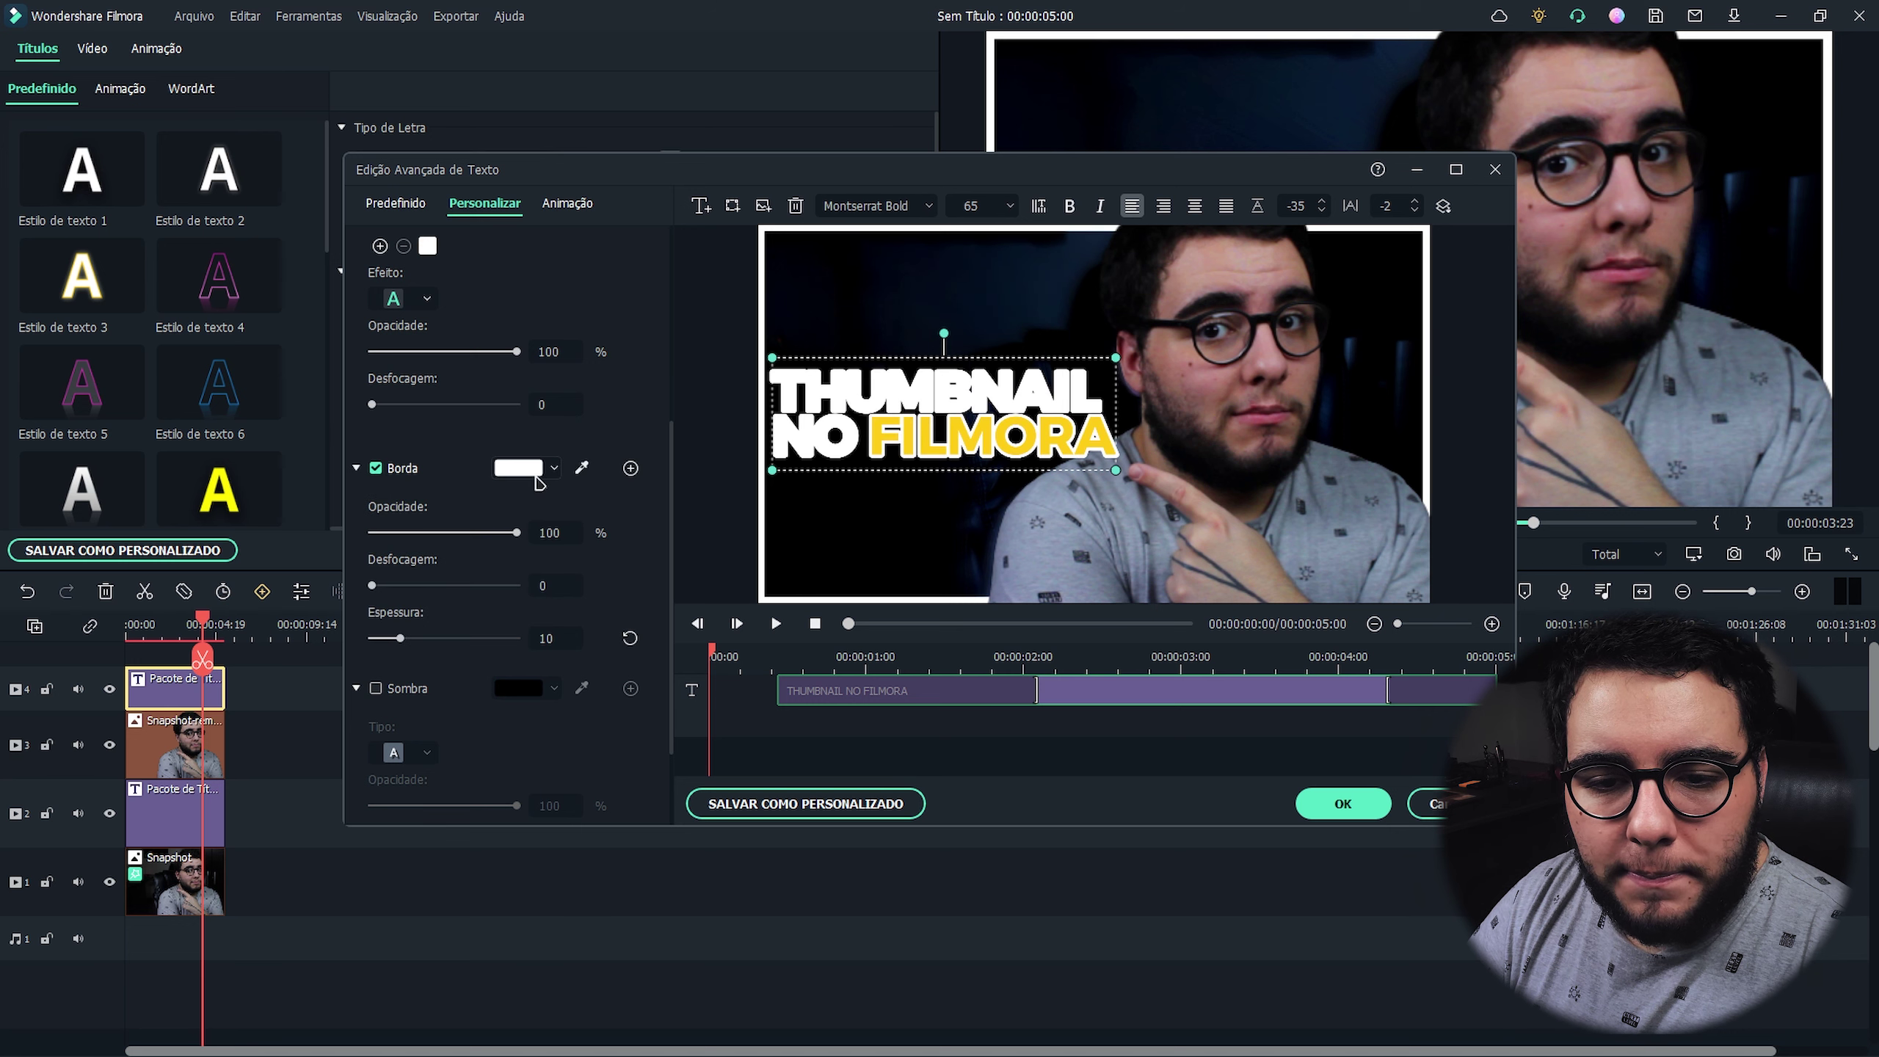
left_click(551, 468)
left_click(508, 587)
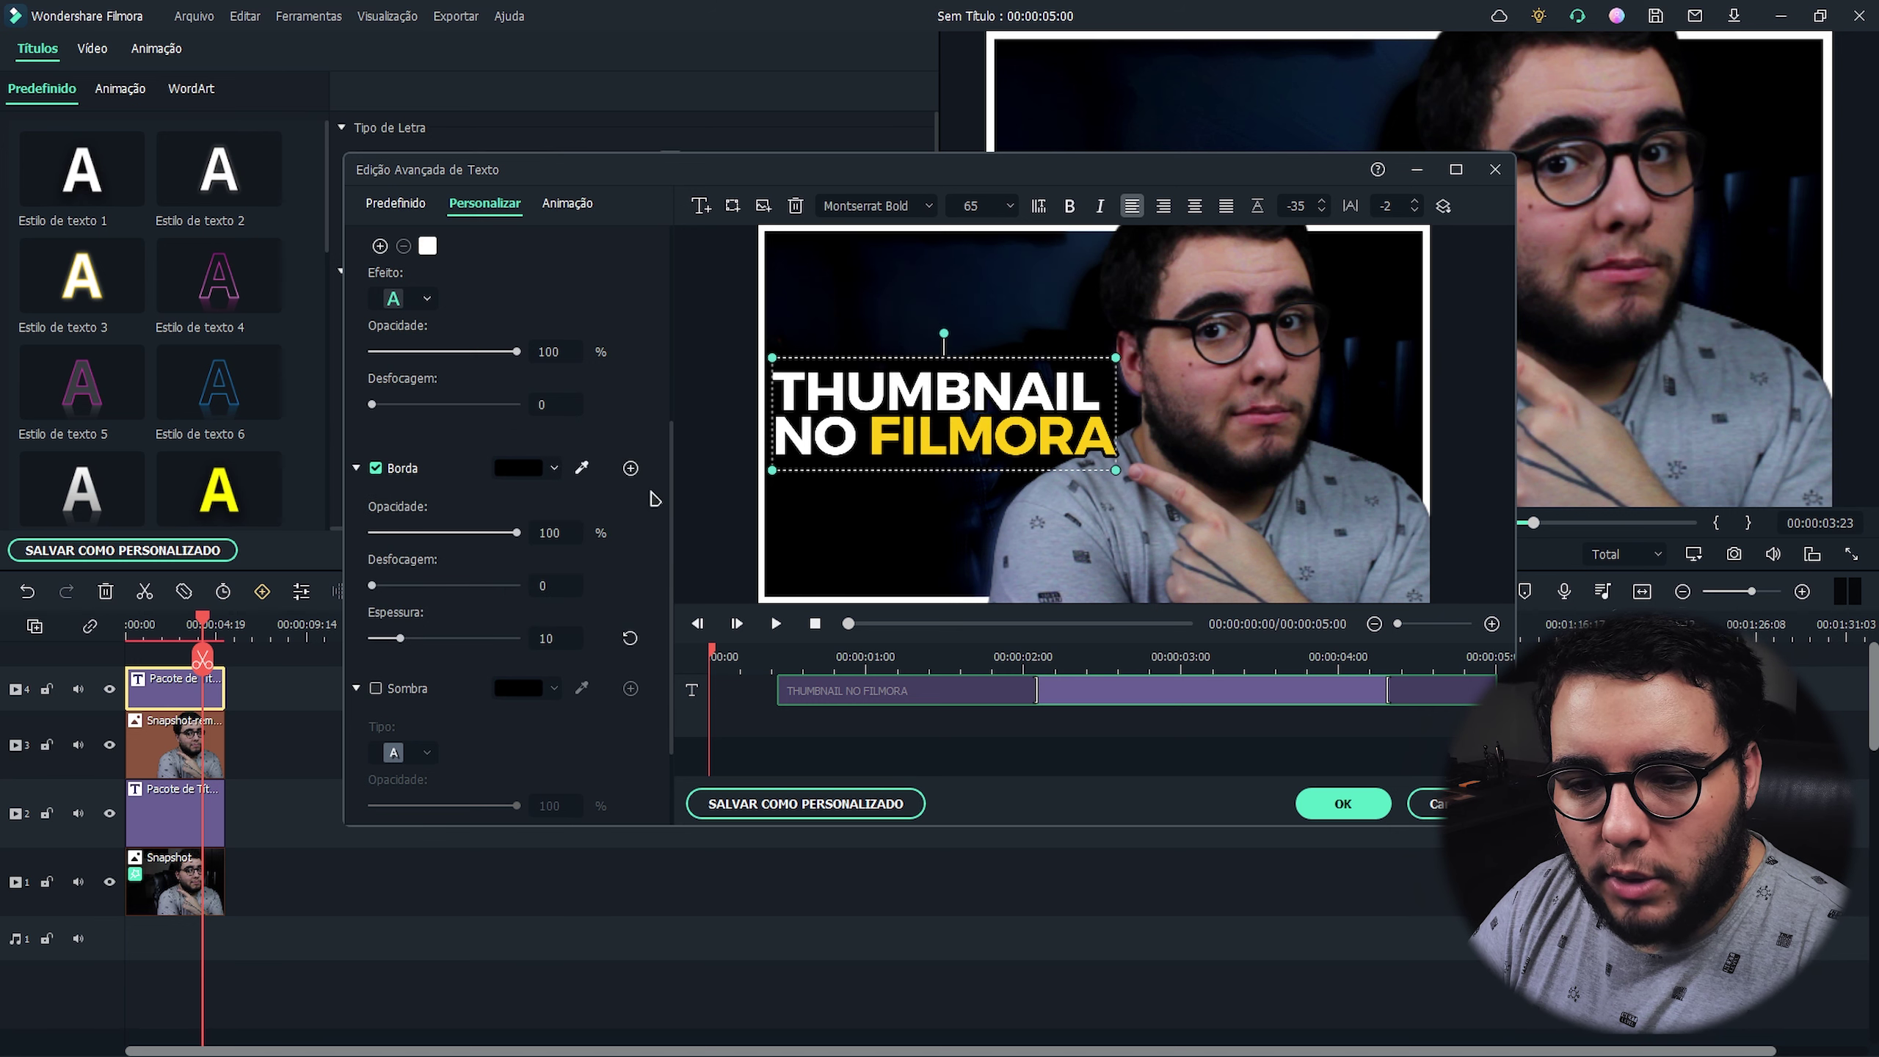
left_click_drag(400, 638, 392, 641)
scroll(451, 647, "down", 1)
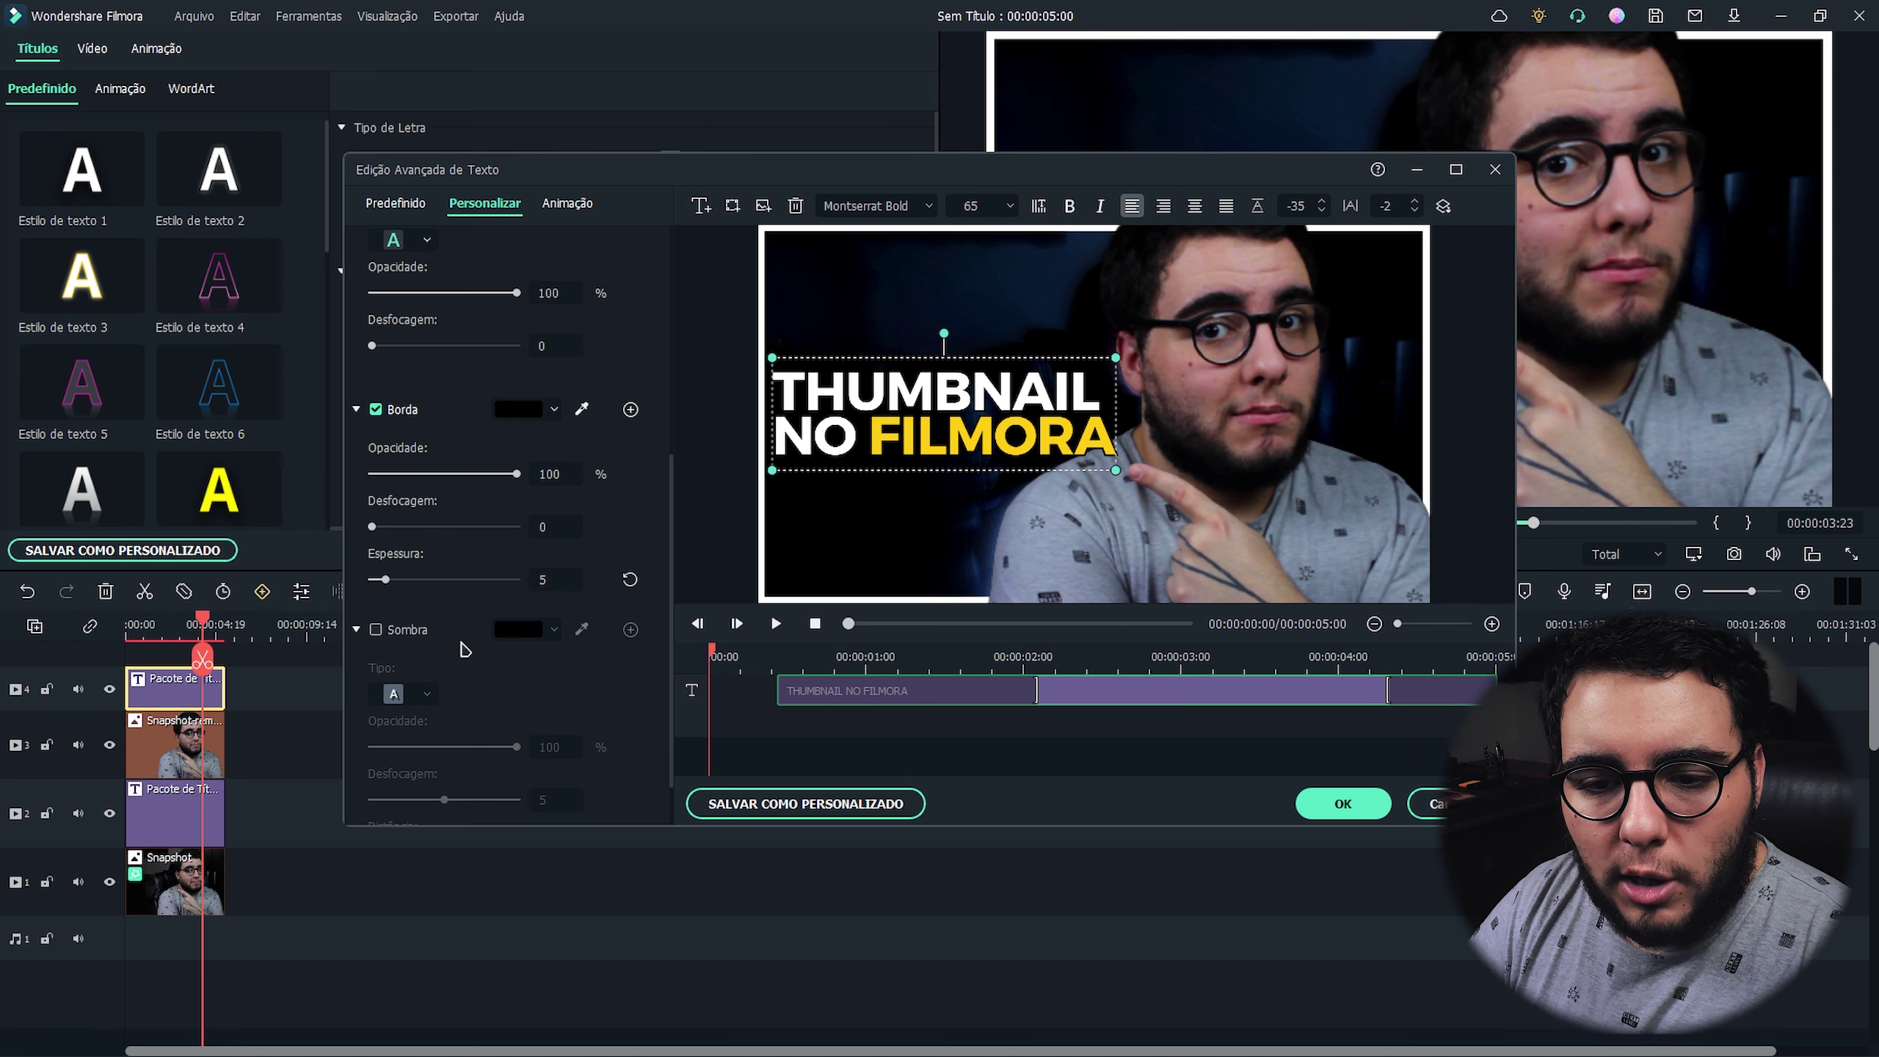
Enable a black shadow on the text with blur 0 and distance 5, and apply the text changes.
left_click(376, 629)
scroll(481, 704, "down", 1)
left_click_drag(444, 740, 323, 758)
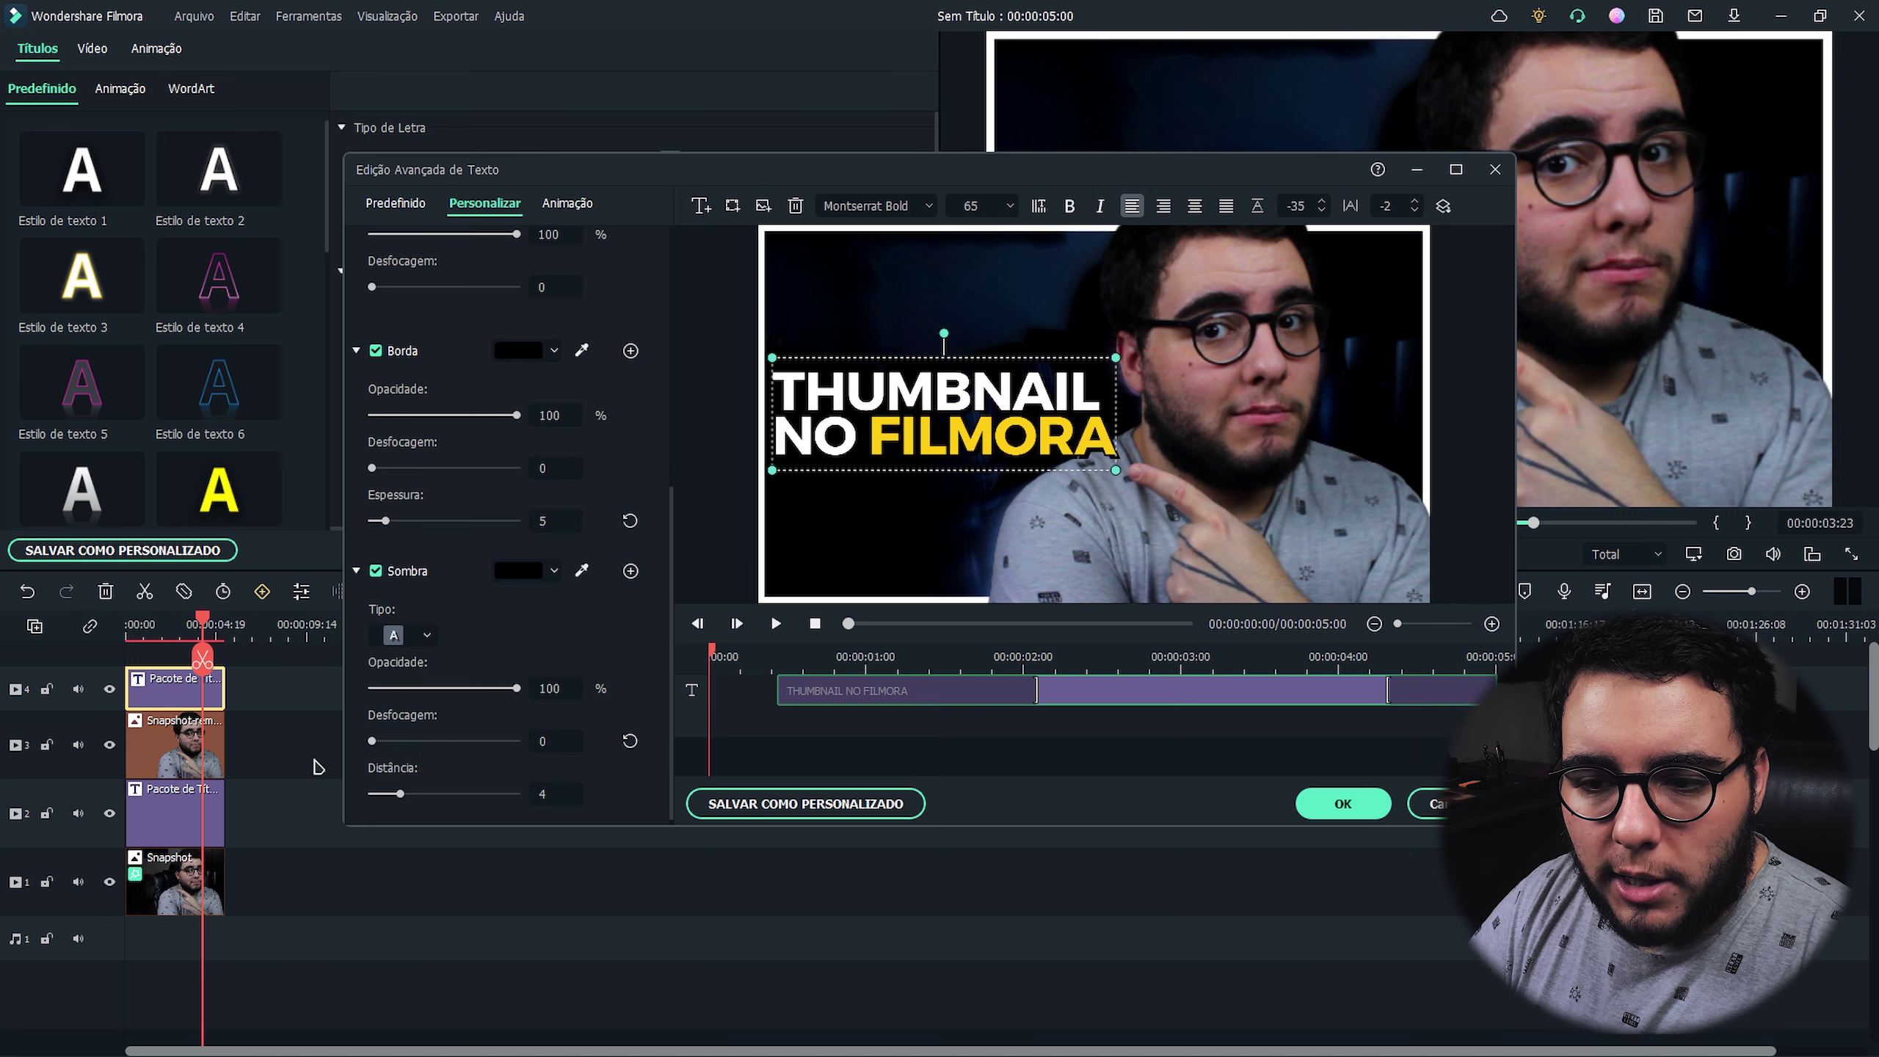
left_click_drag(408, 799, 413, 798)
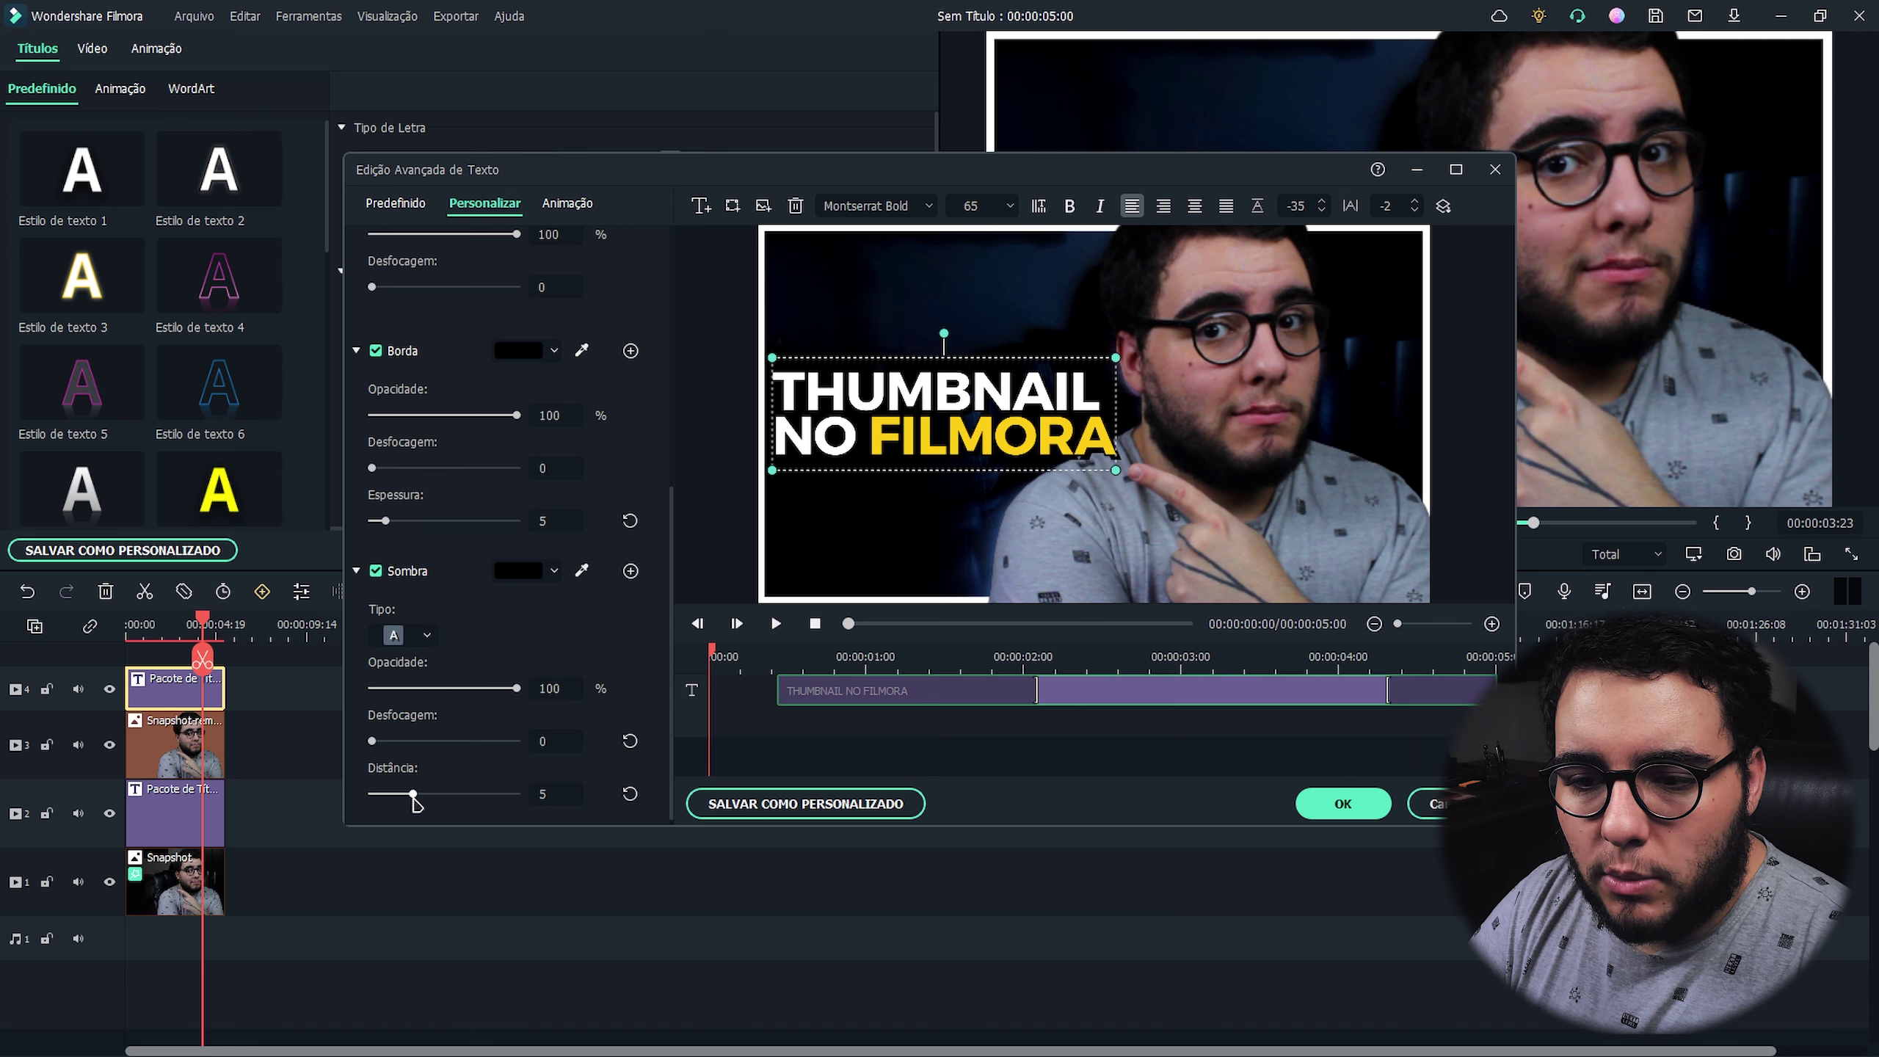
scroll(646, 689, "down", 1)
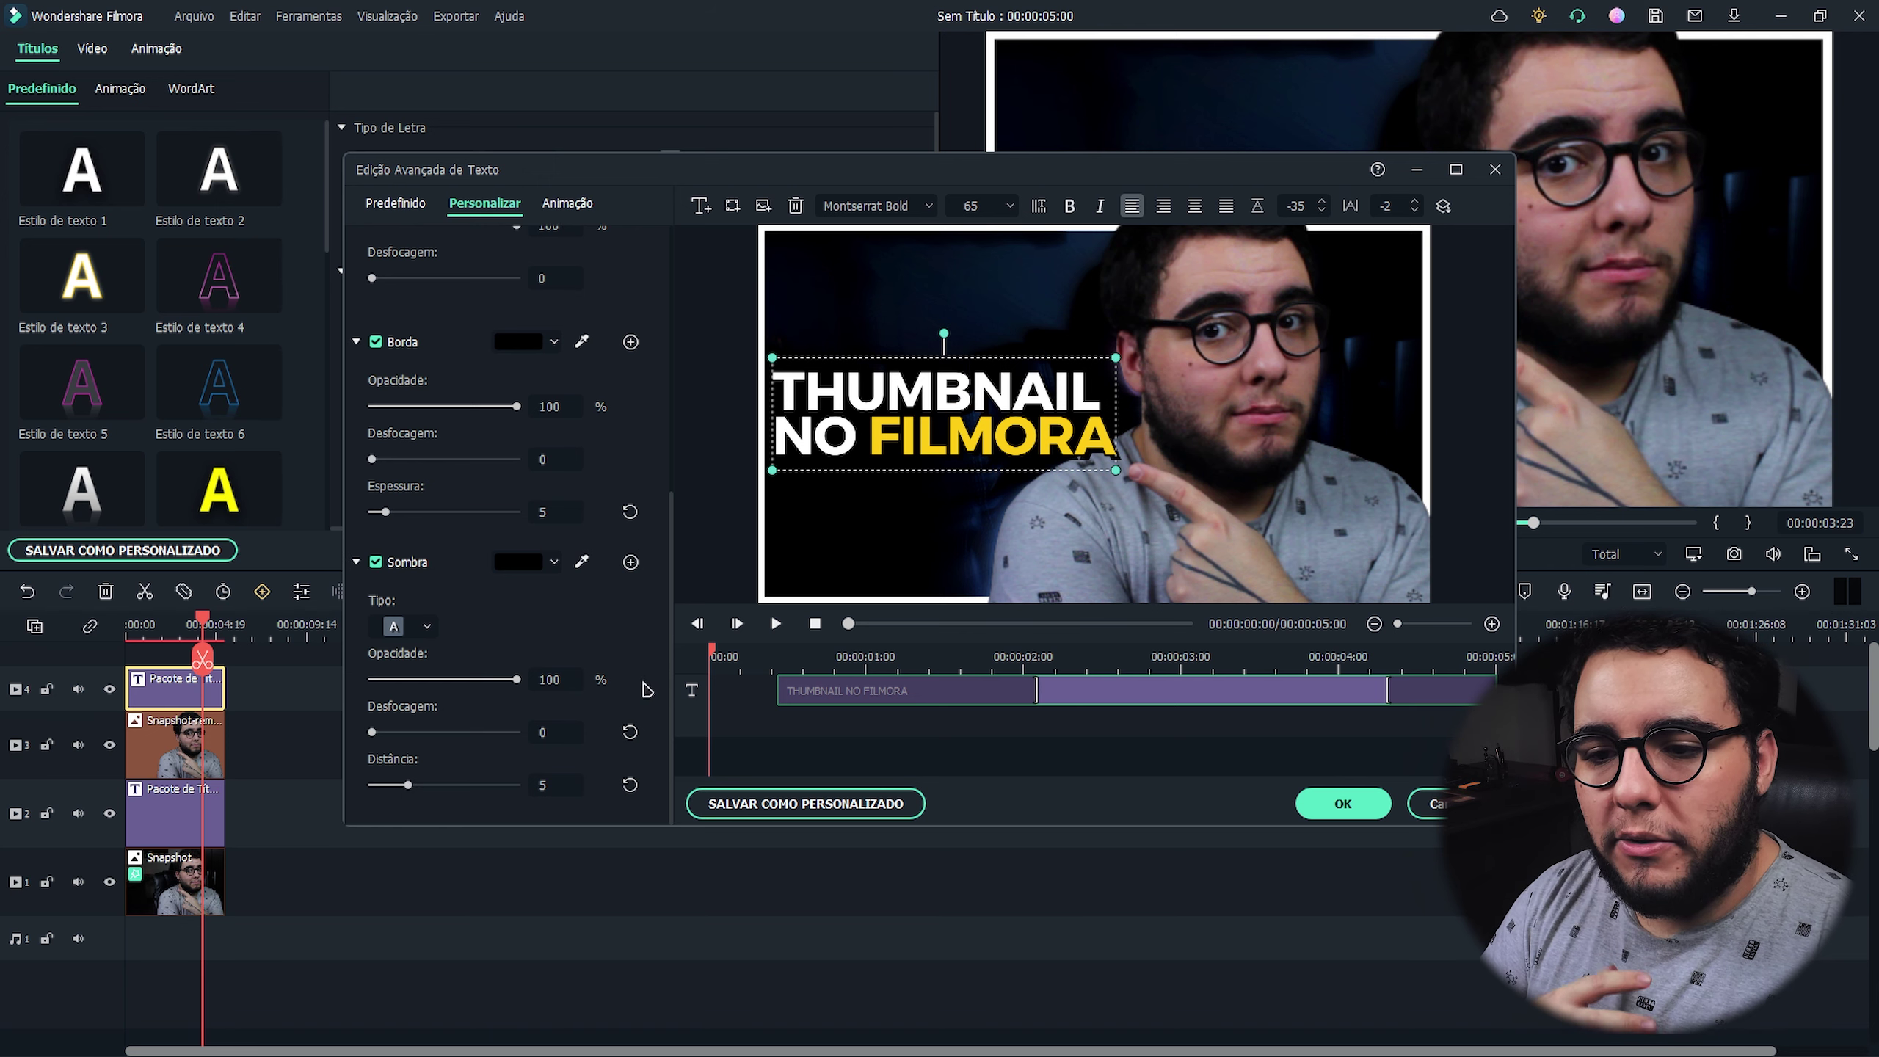
left_click(1341, 805)
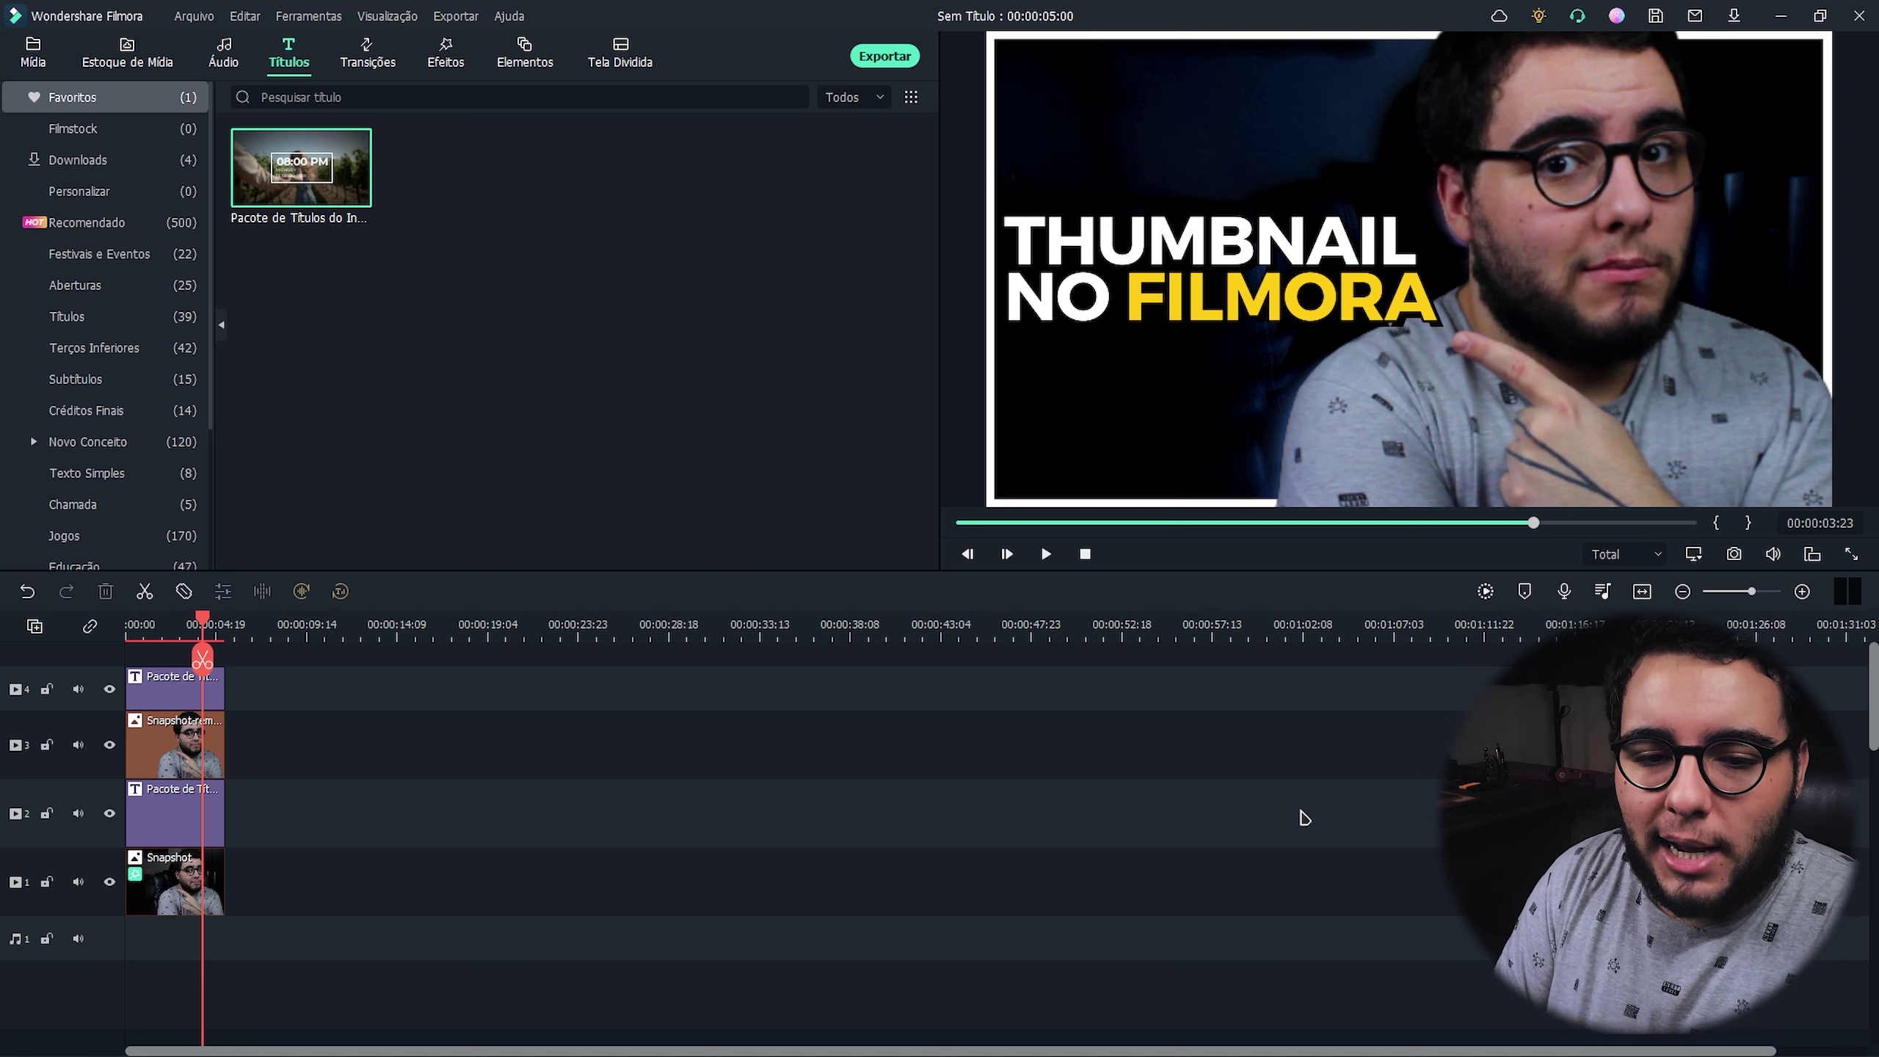
Scrub to the fully displayed title and border at 00:00:03:21 and capture a snapshot of that frame.
left_click_drag(204, 622, 109, 631)
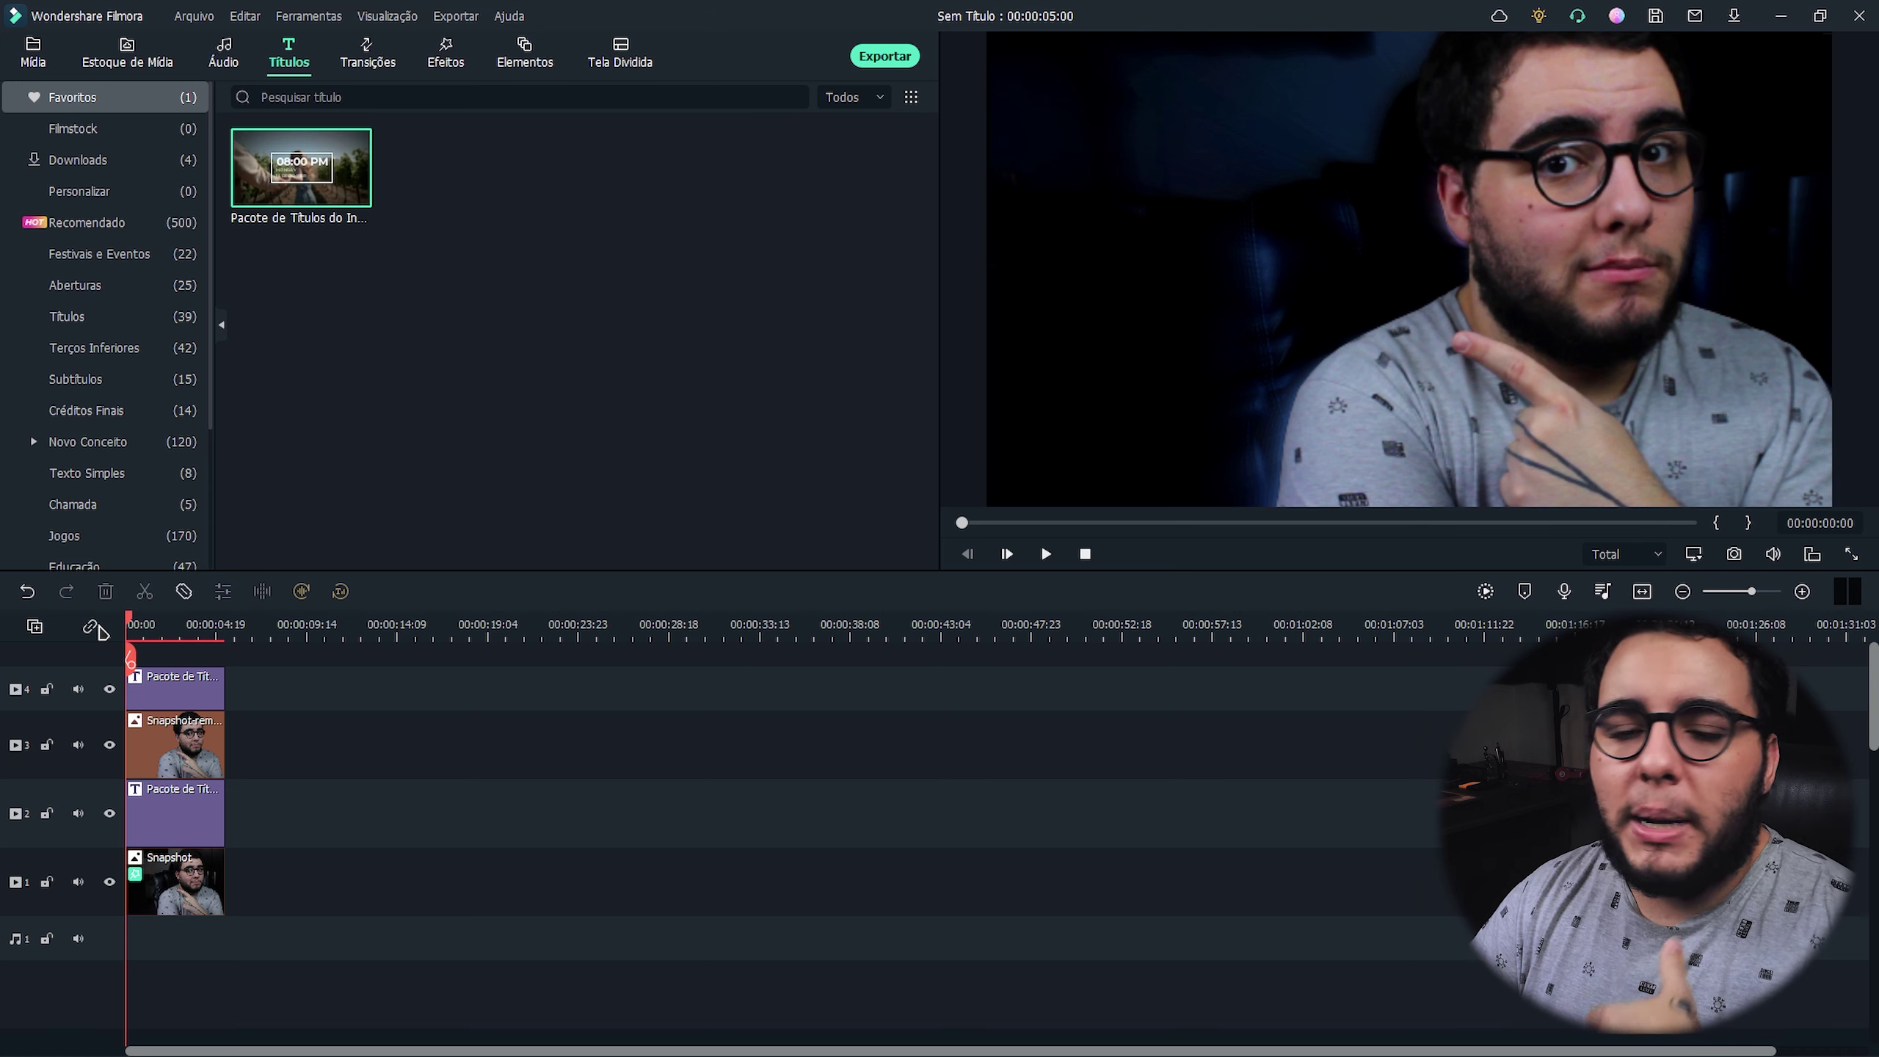
left_click_drag(129, 629, 204, 624)
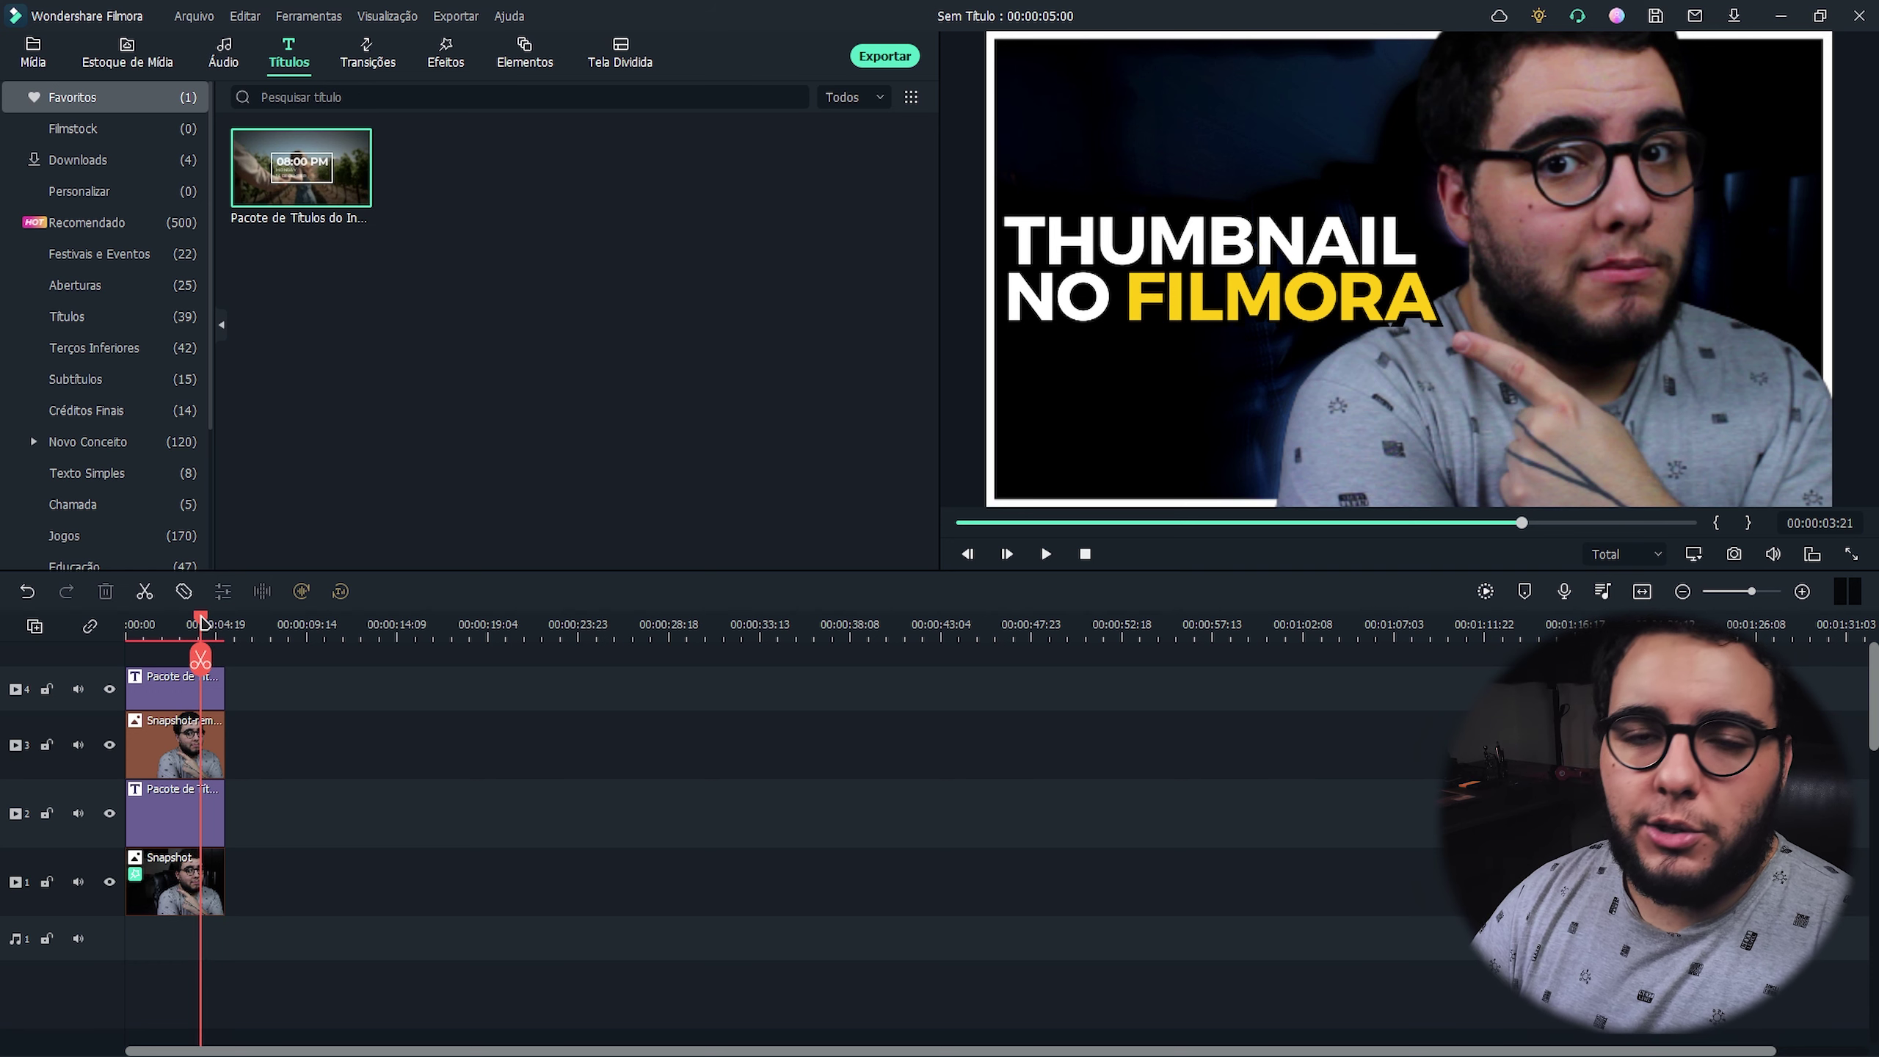
left_click(1734, 555)
left_click(969, 562)
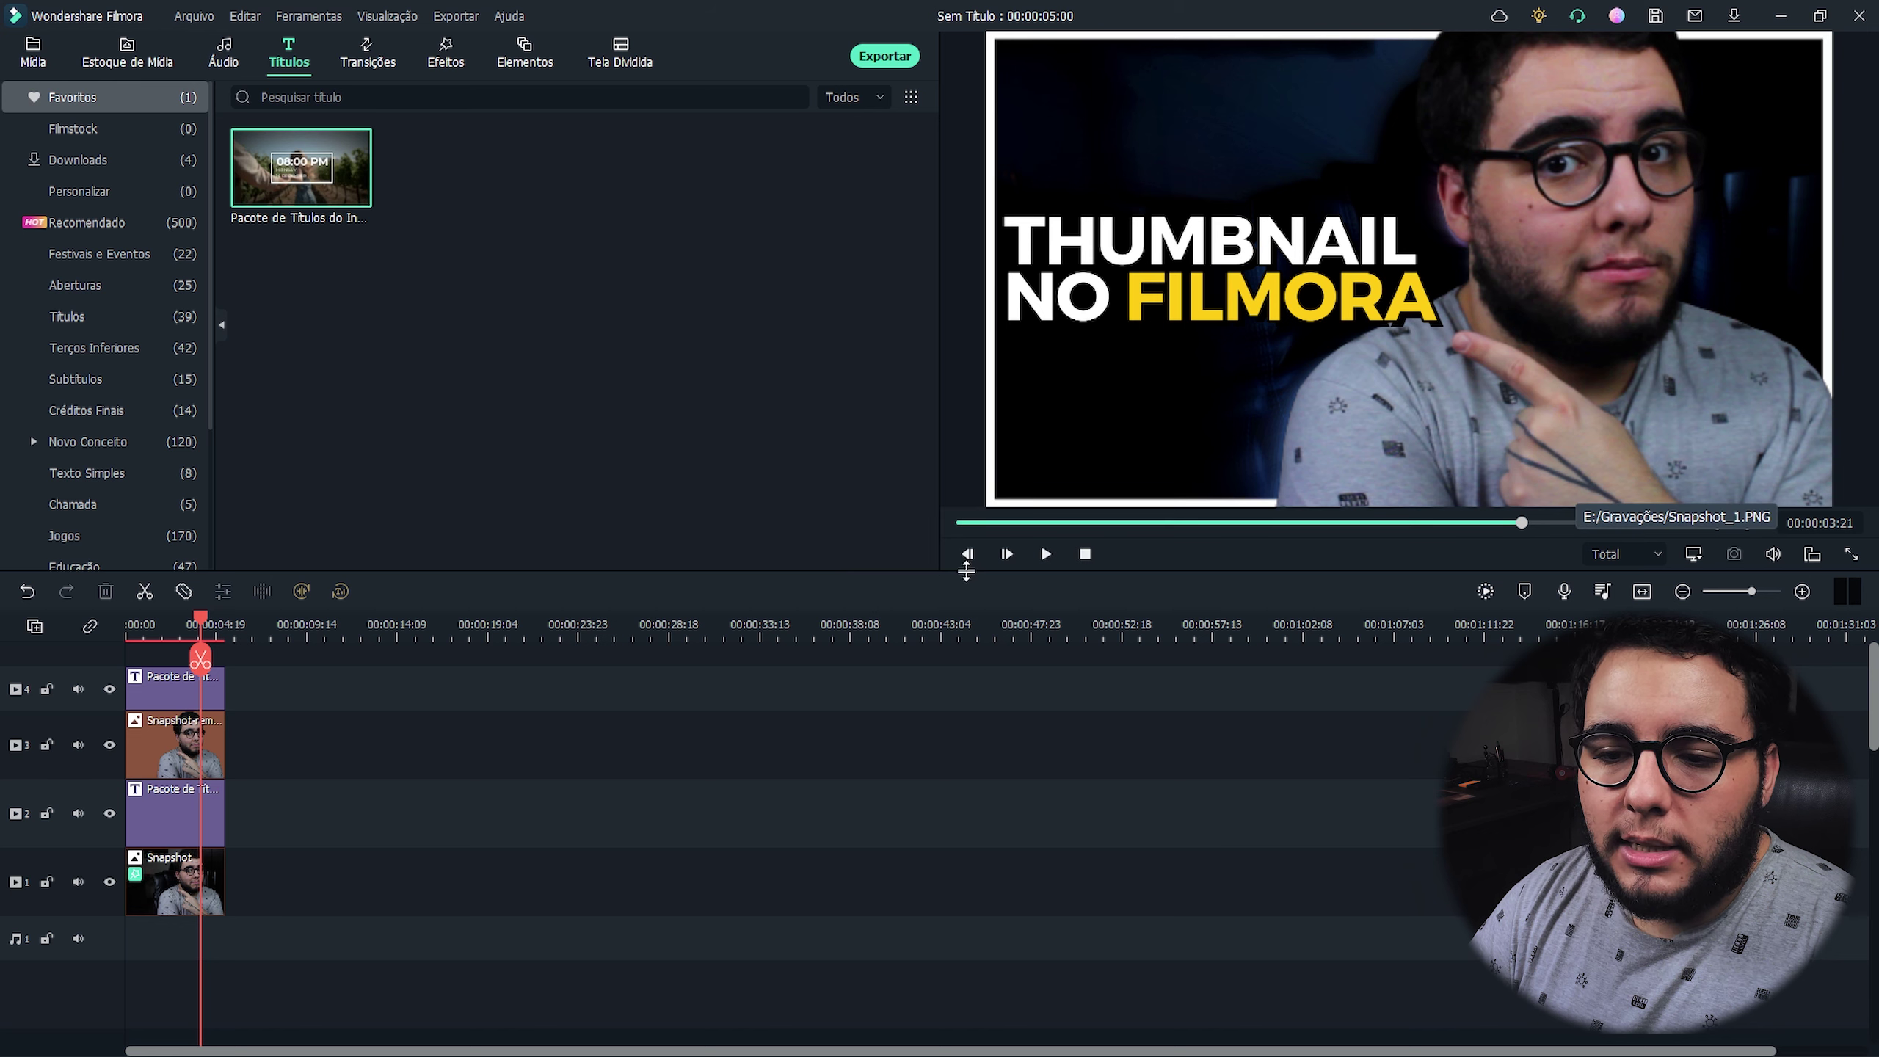
Switch to File Explorer and open Snapshot_1.PNG from the Gravações folder to check the finished thumbnail.
key("super")
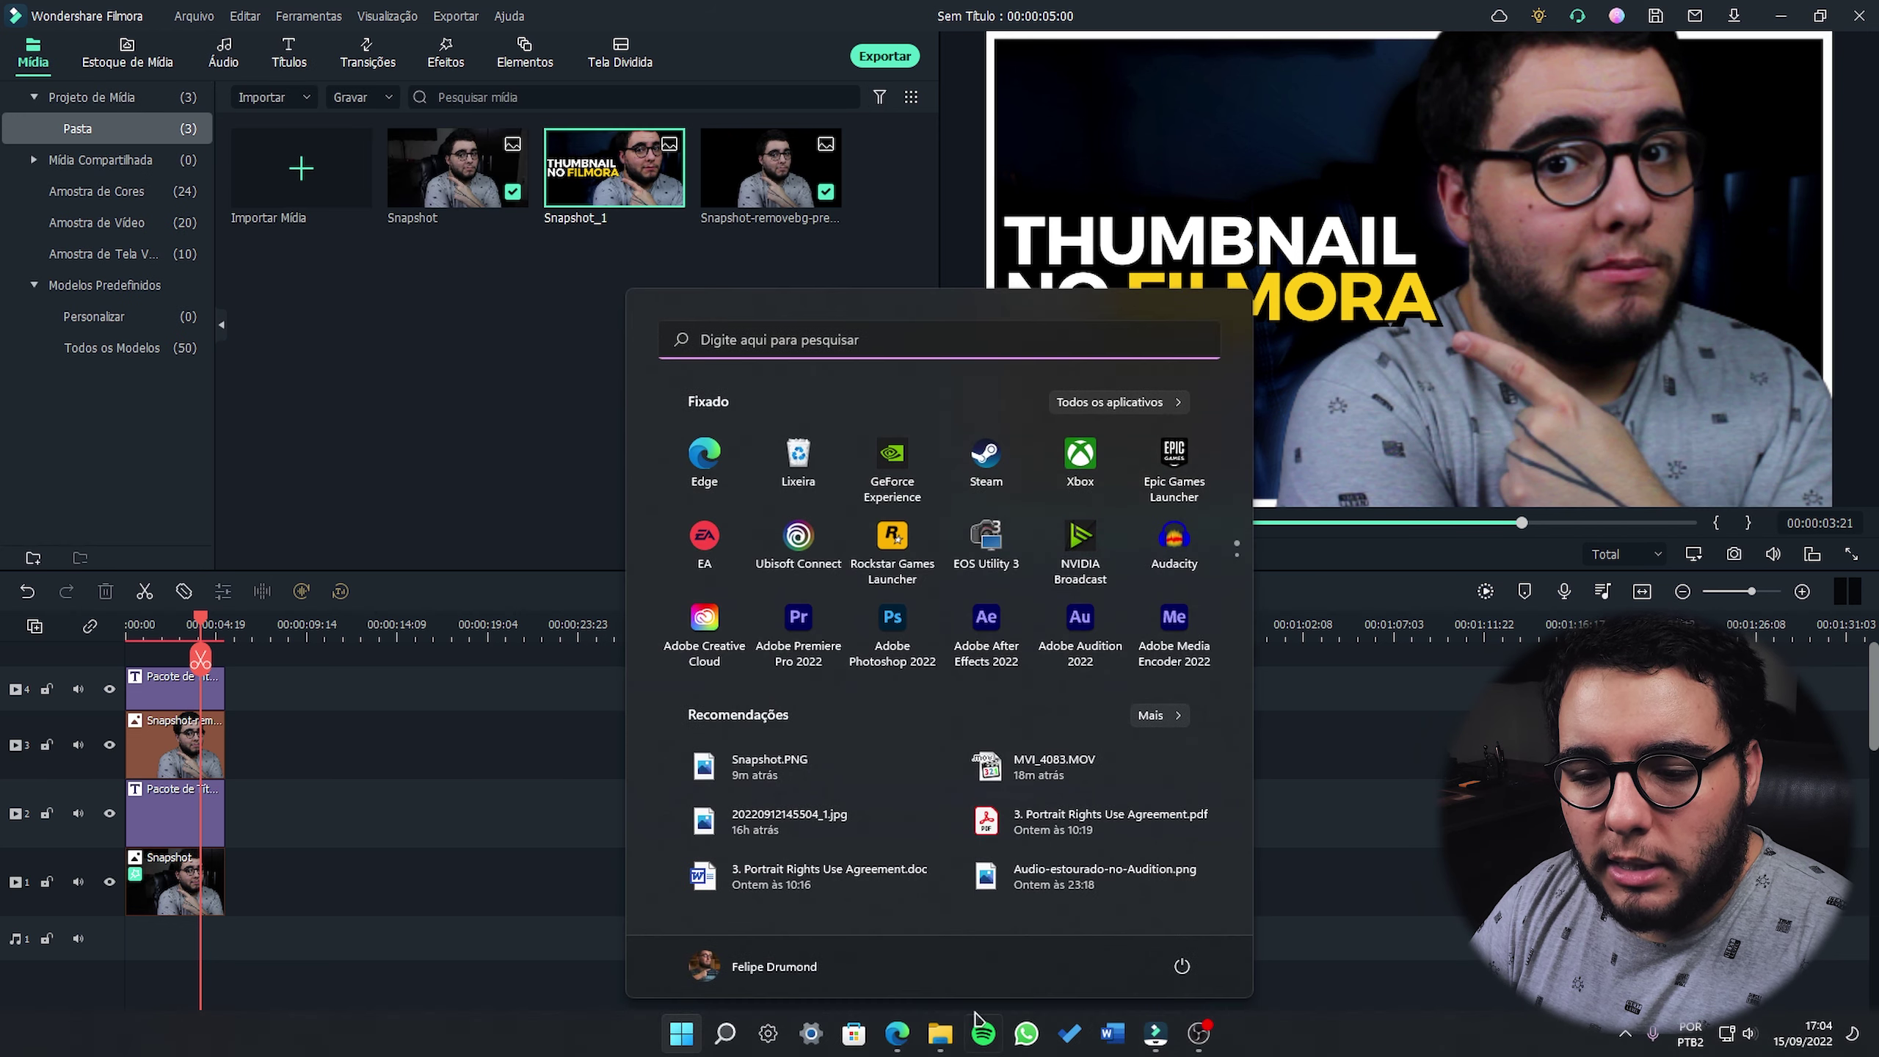
left_click(939, 1033)
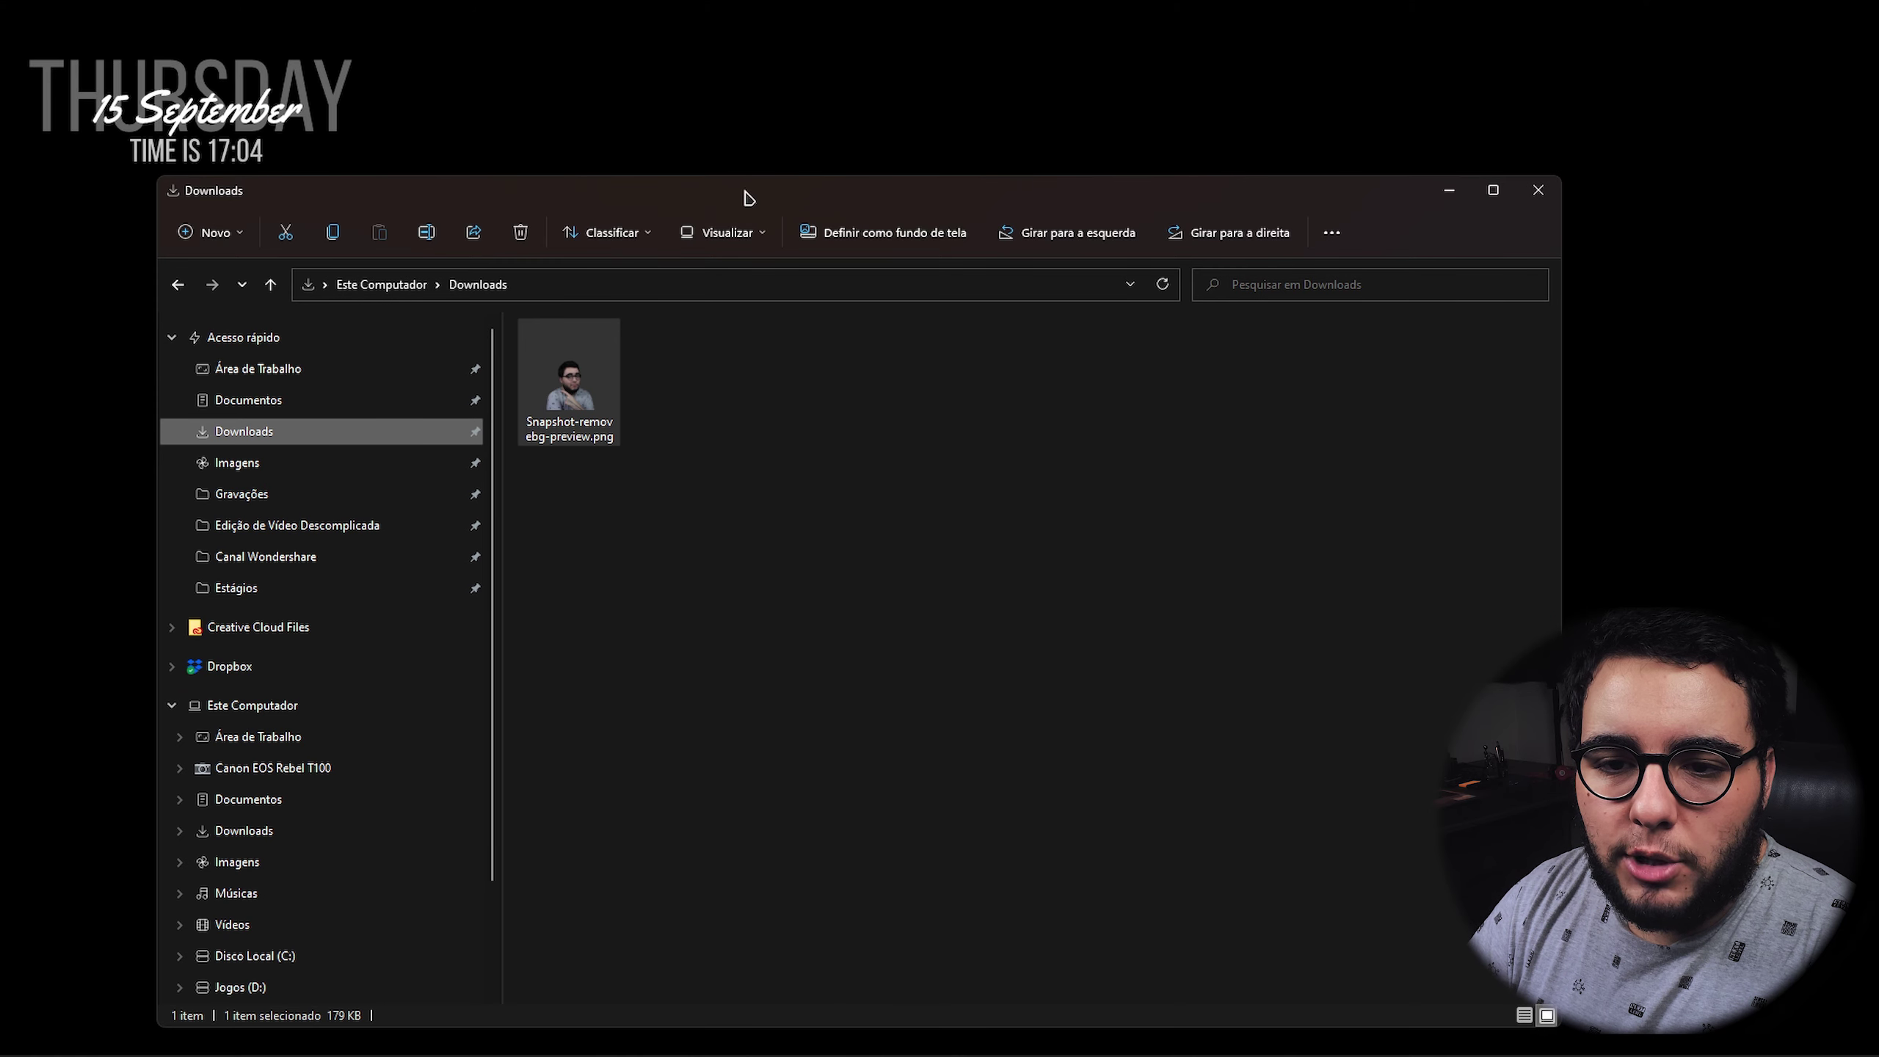
left_click_drag(746, 189, 735, 128)
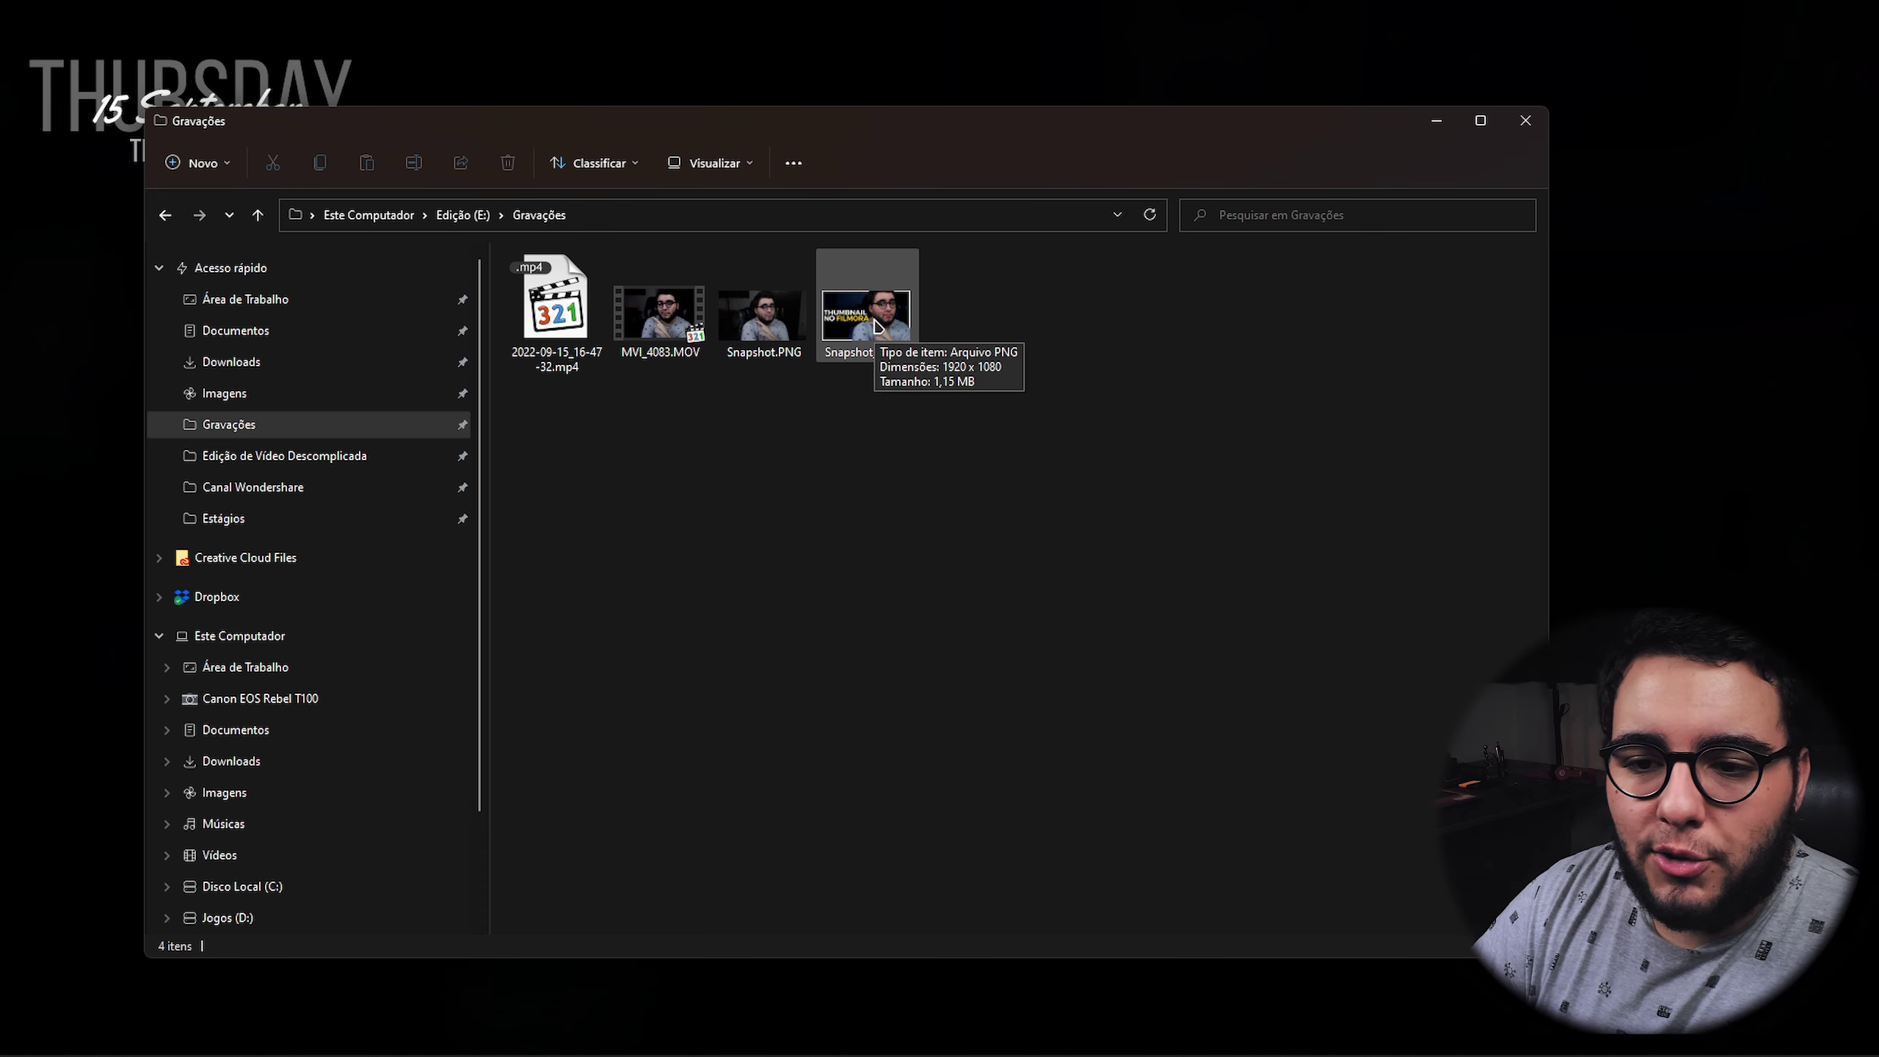
double_click(876, 323)
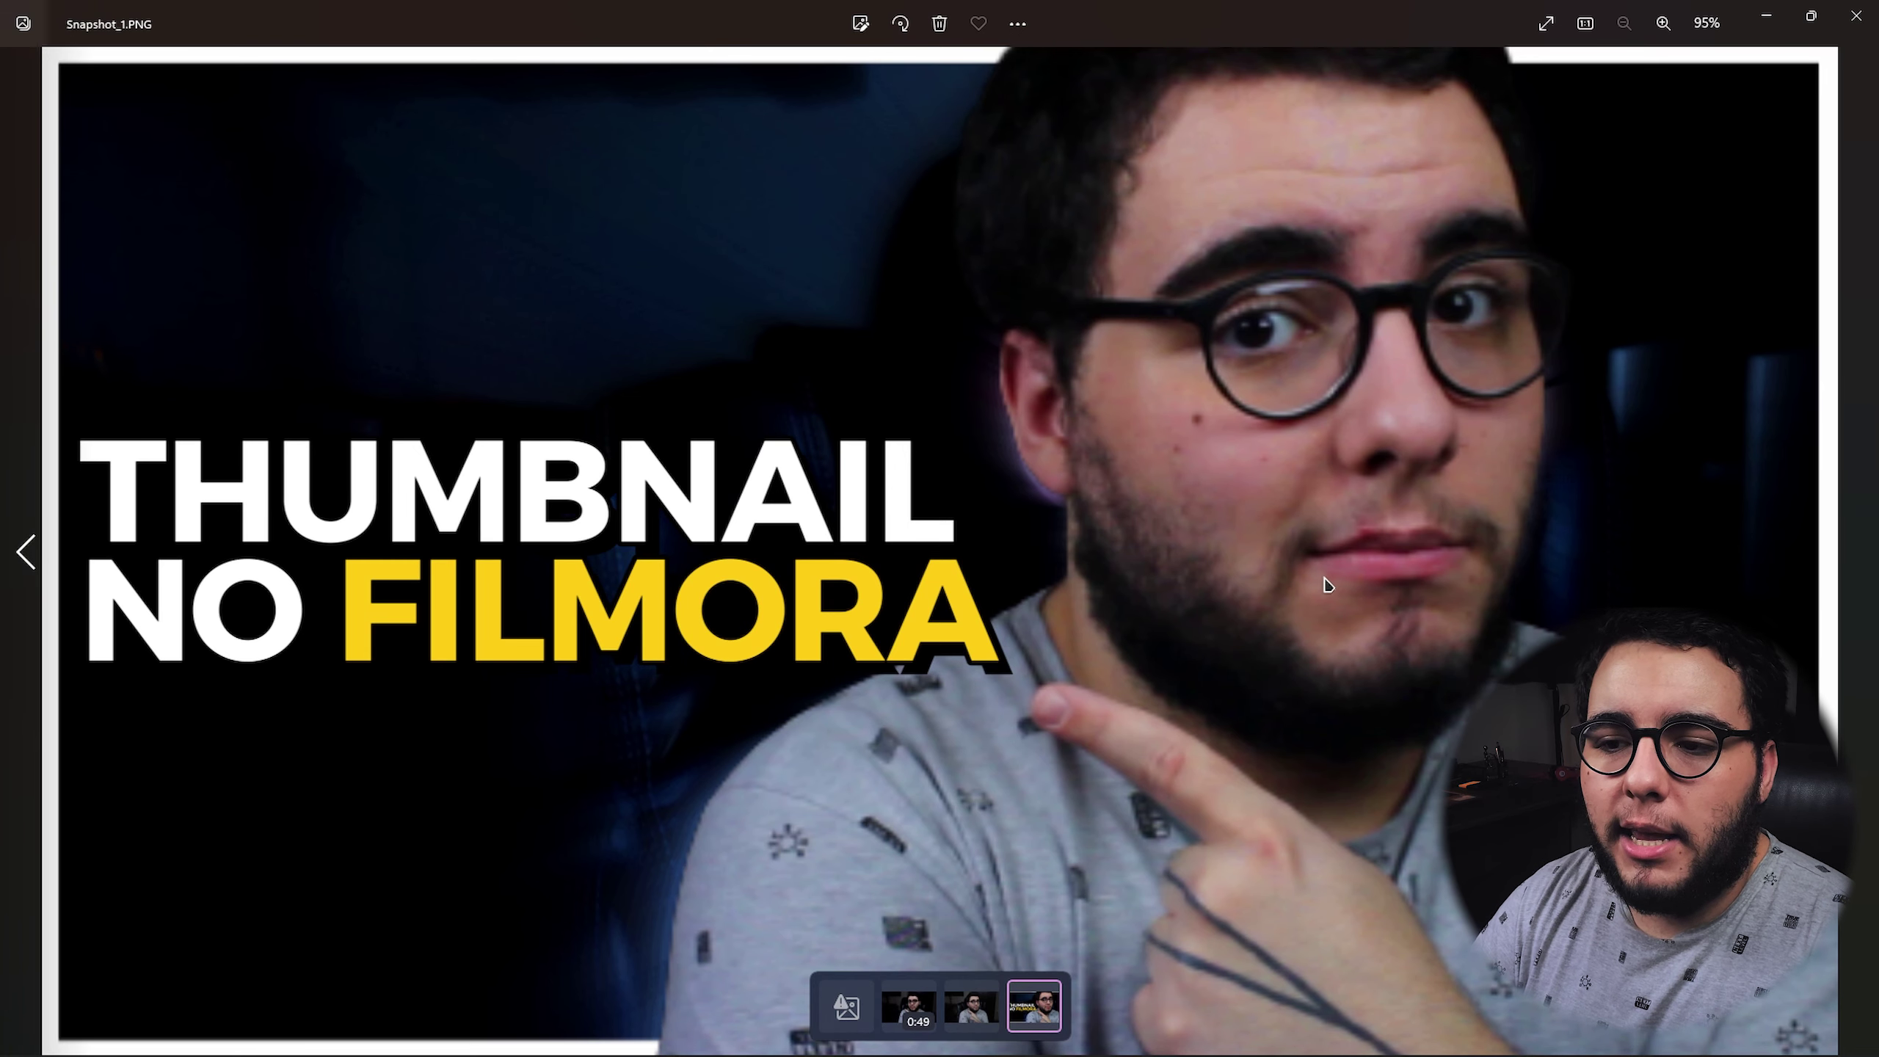